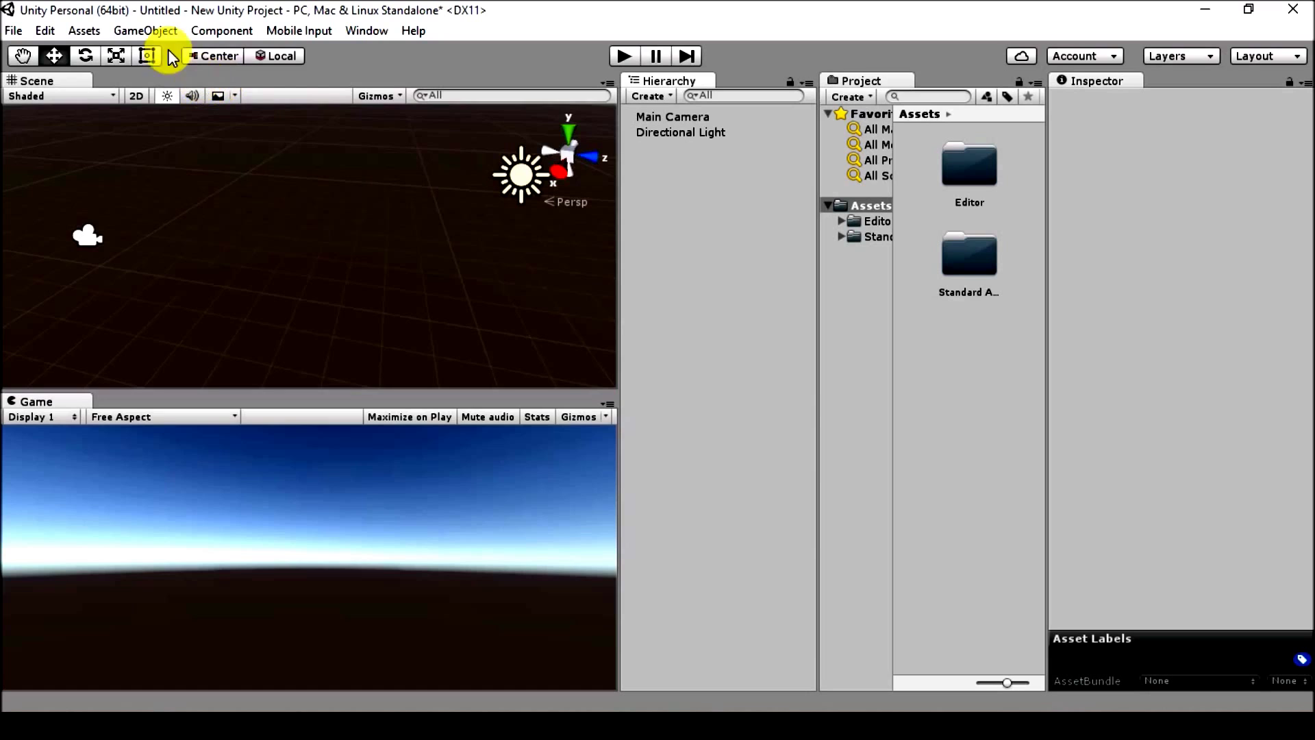
Open the Assets menu in the menu bar
left_click(82, 34)
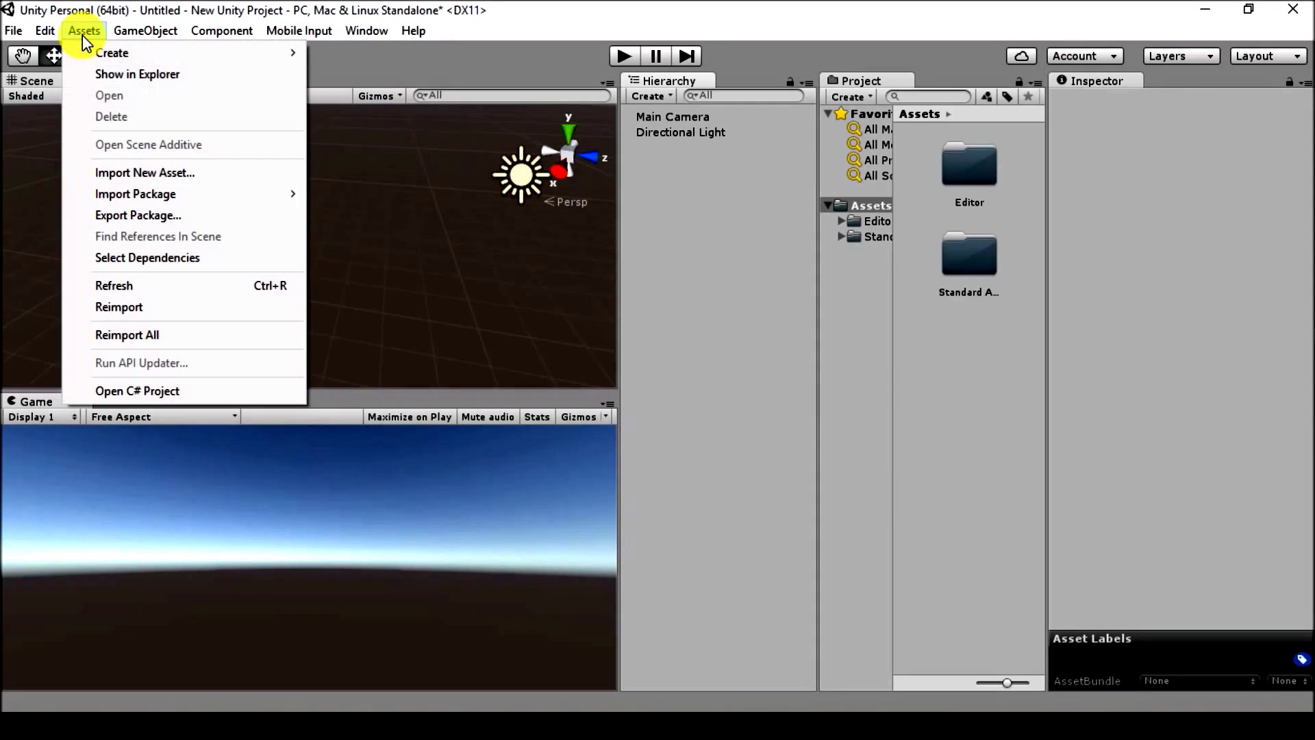
Import the Characters standard package and dismiss the 'Nothing to import!' notice
mouse_move(290, 194)
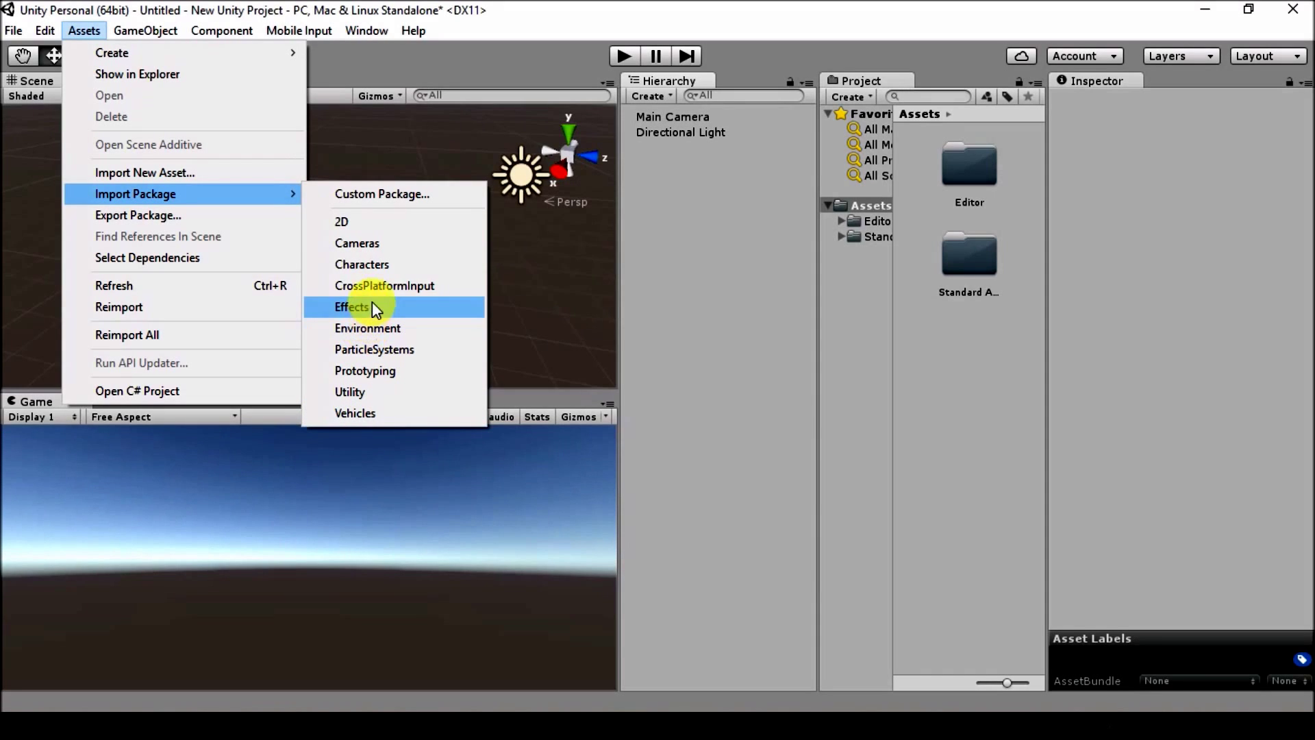
left_click(376, 265)
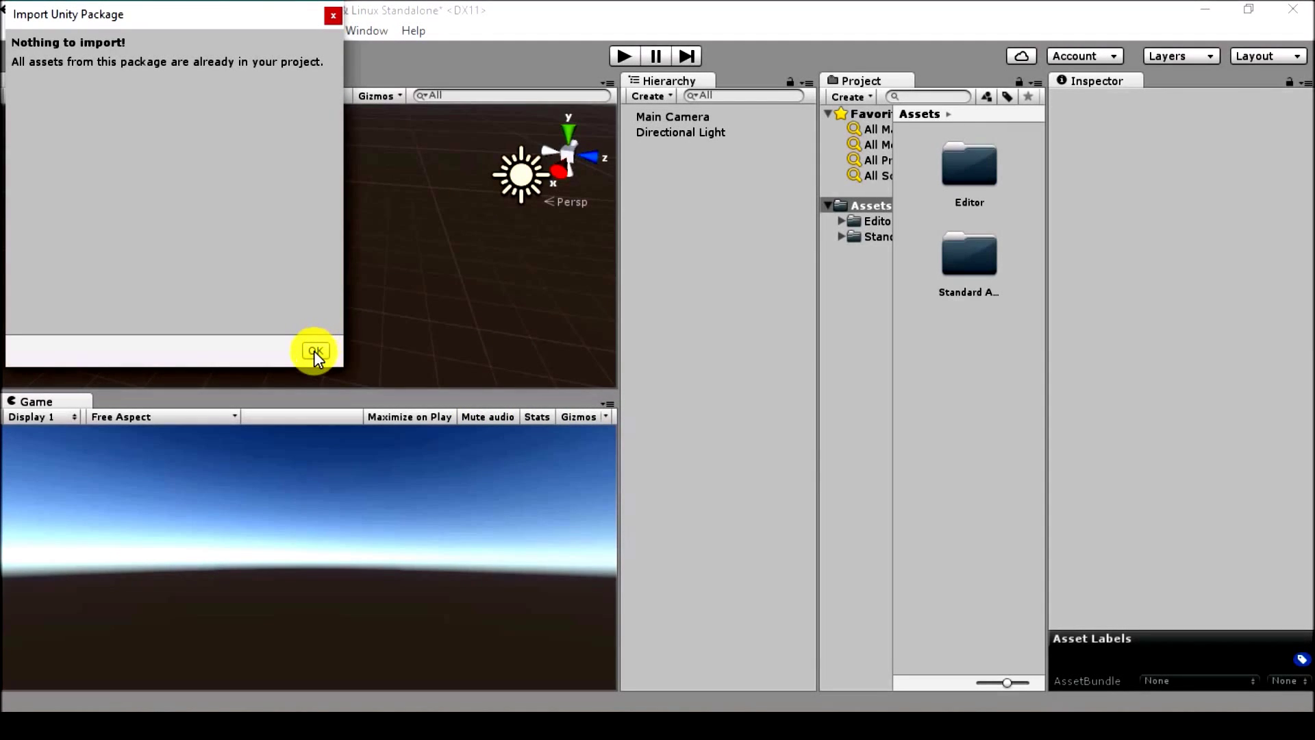
left_click(314, 351)
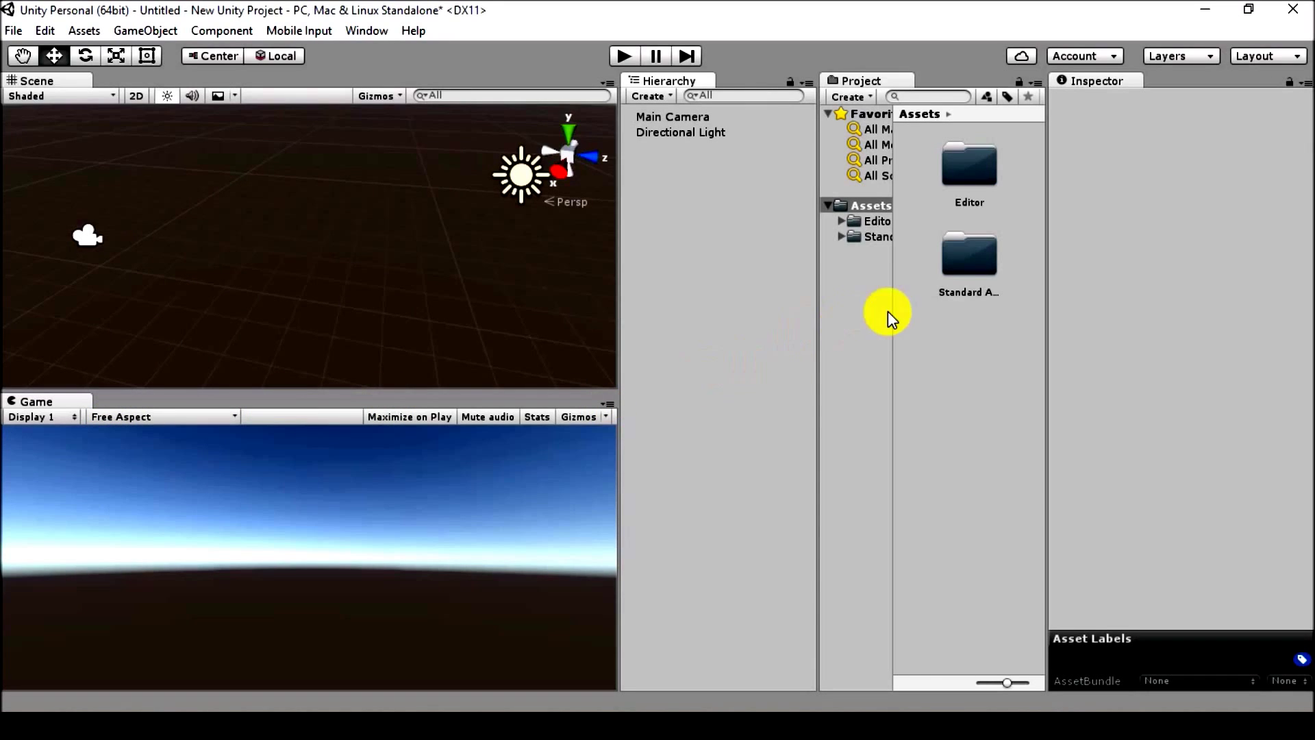
double_click(977, 265)
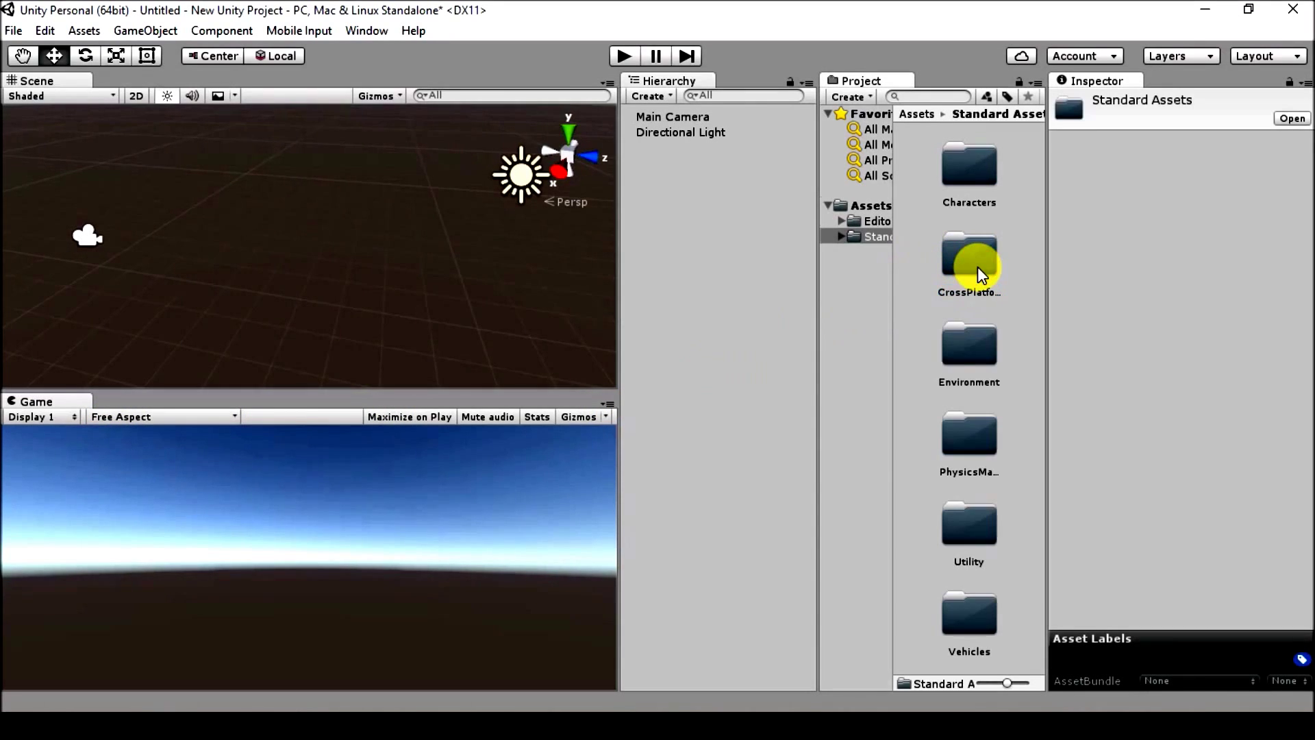
left_click(959, 168)
left_click(969, 341)
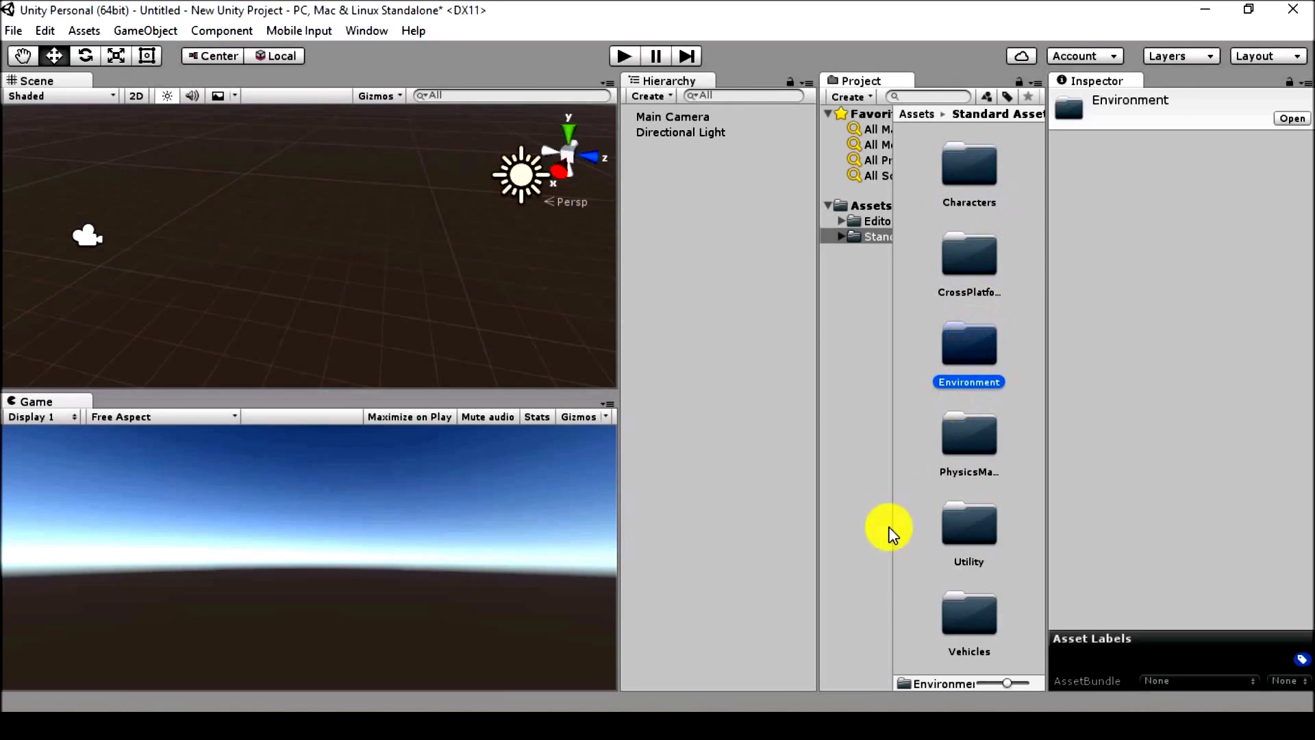
left_click(948, 610)
left_click(963, 520)
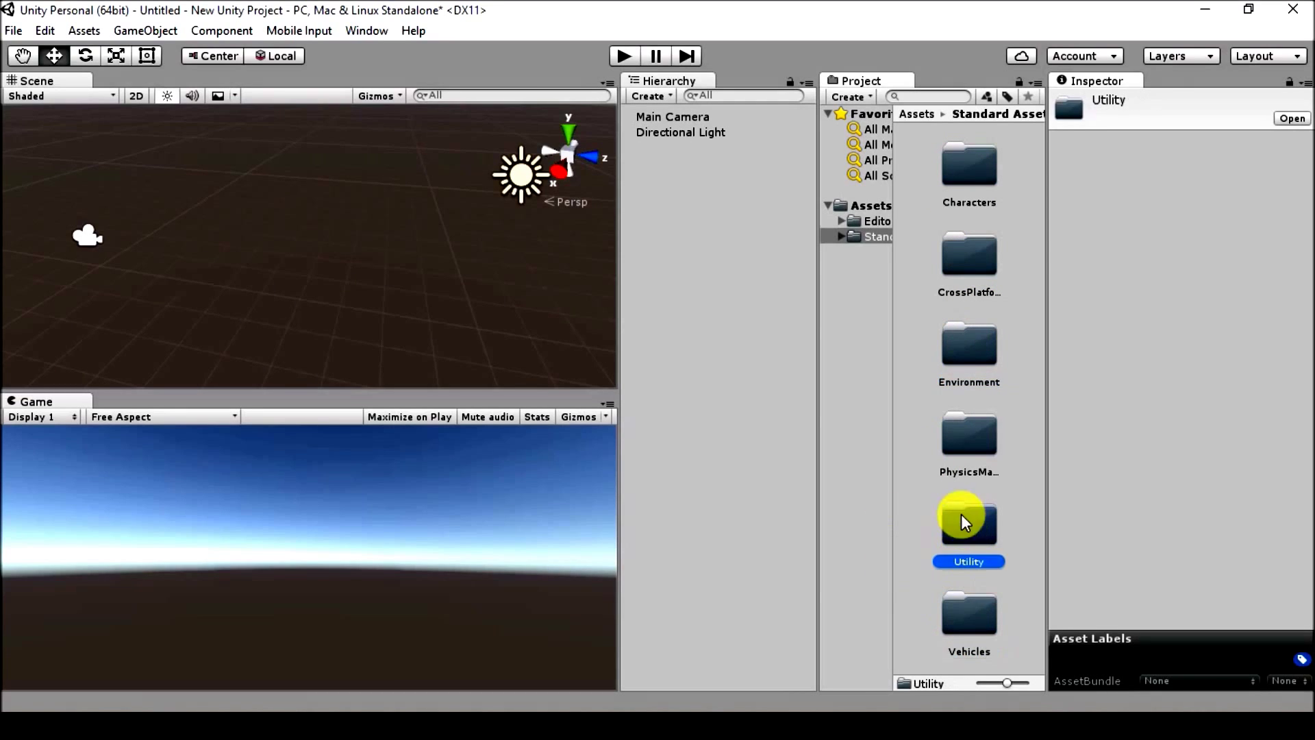
left_click(956, 433)
left_click(967, 272)
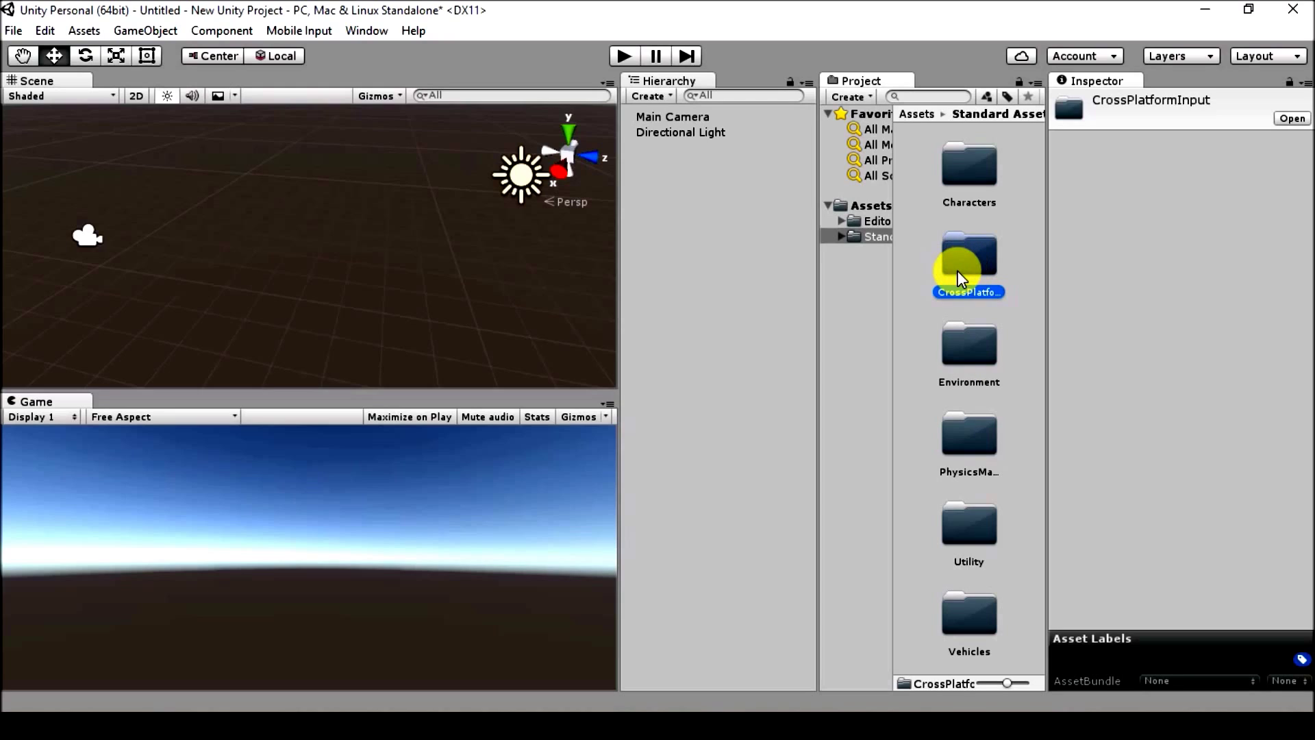
left_click(959, 444)
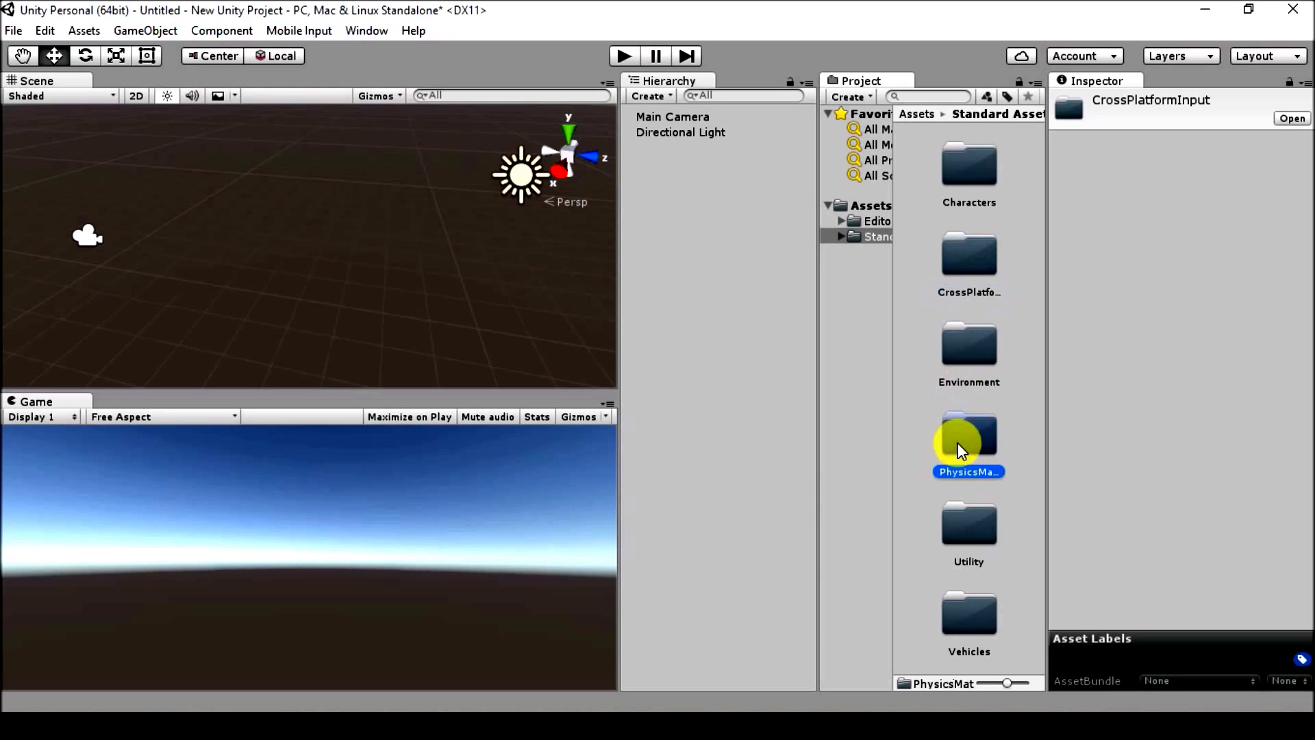
left_click(963, 527)
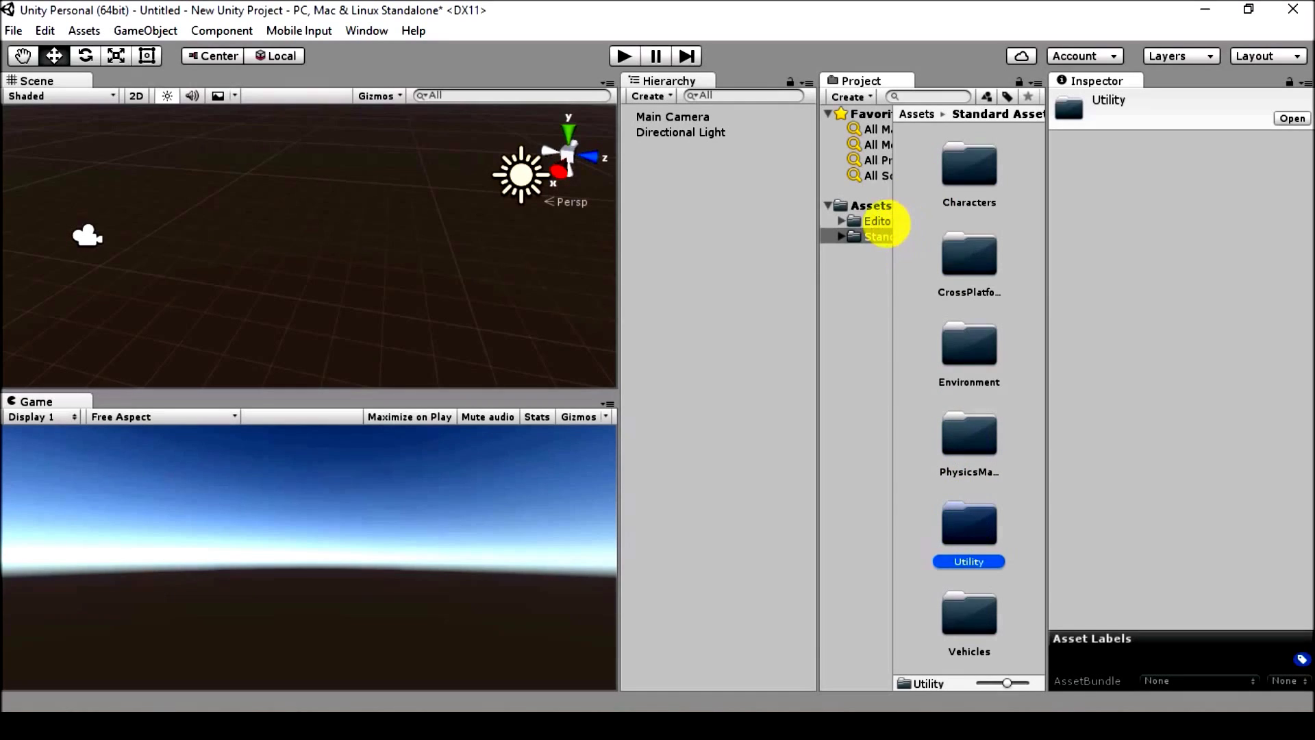
left_click(882, 221)
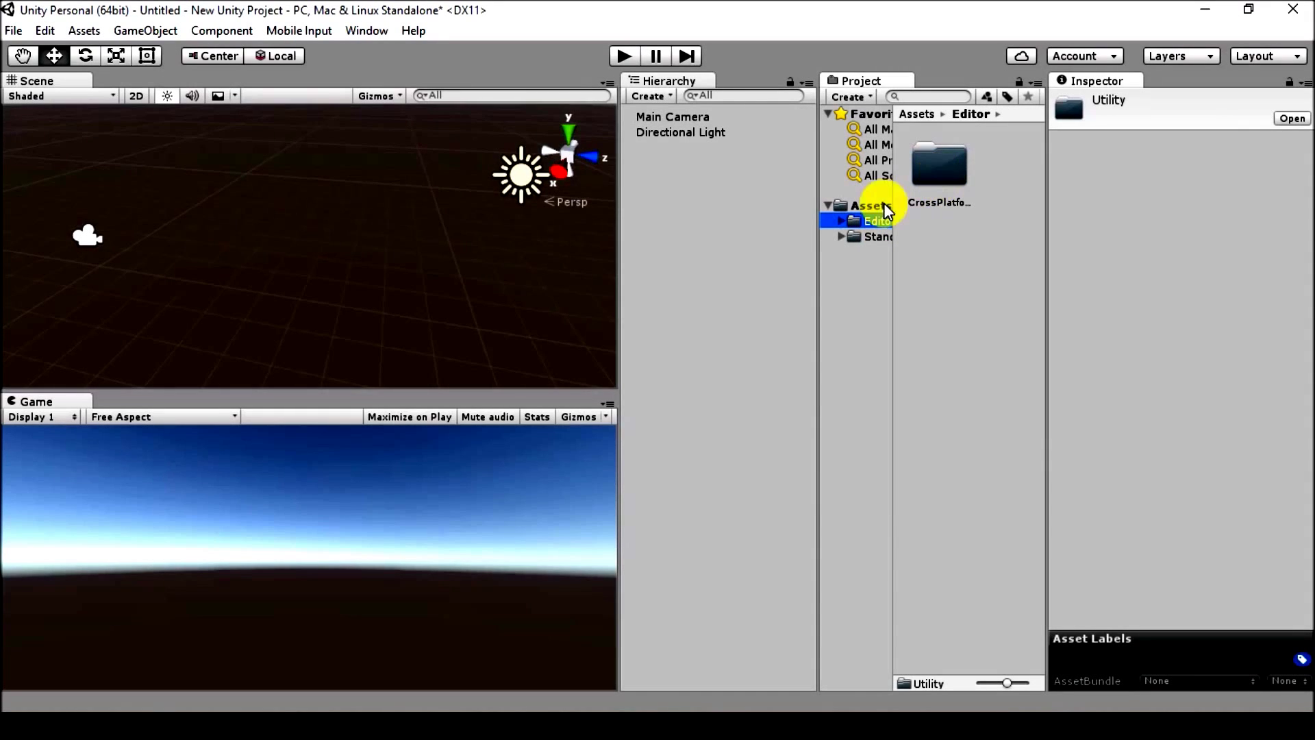
left_click(882, 206)
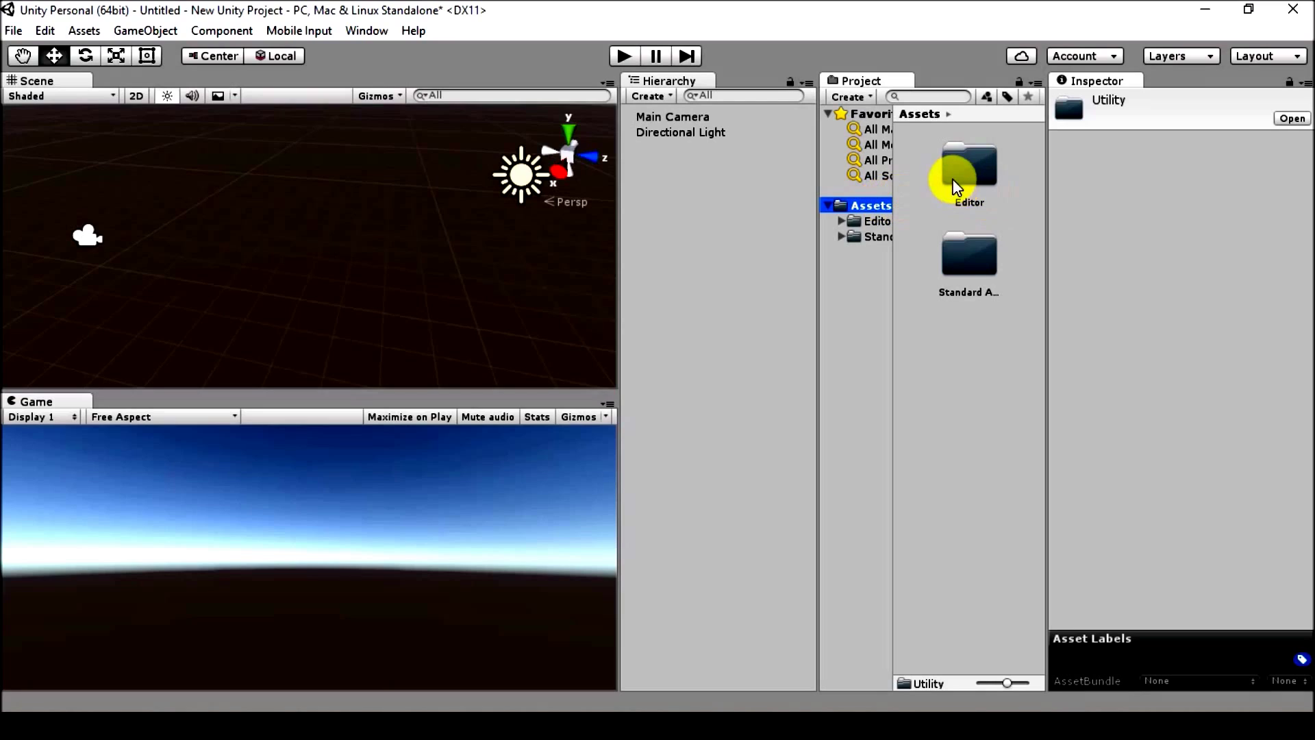
double_click(990, 175)
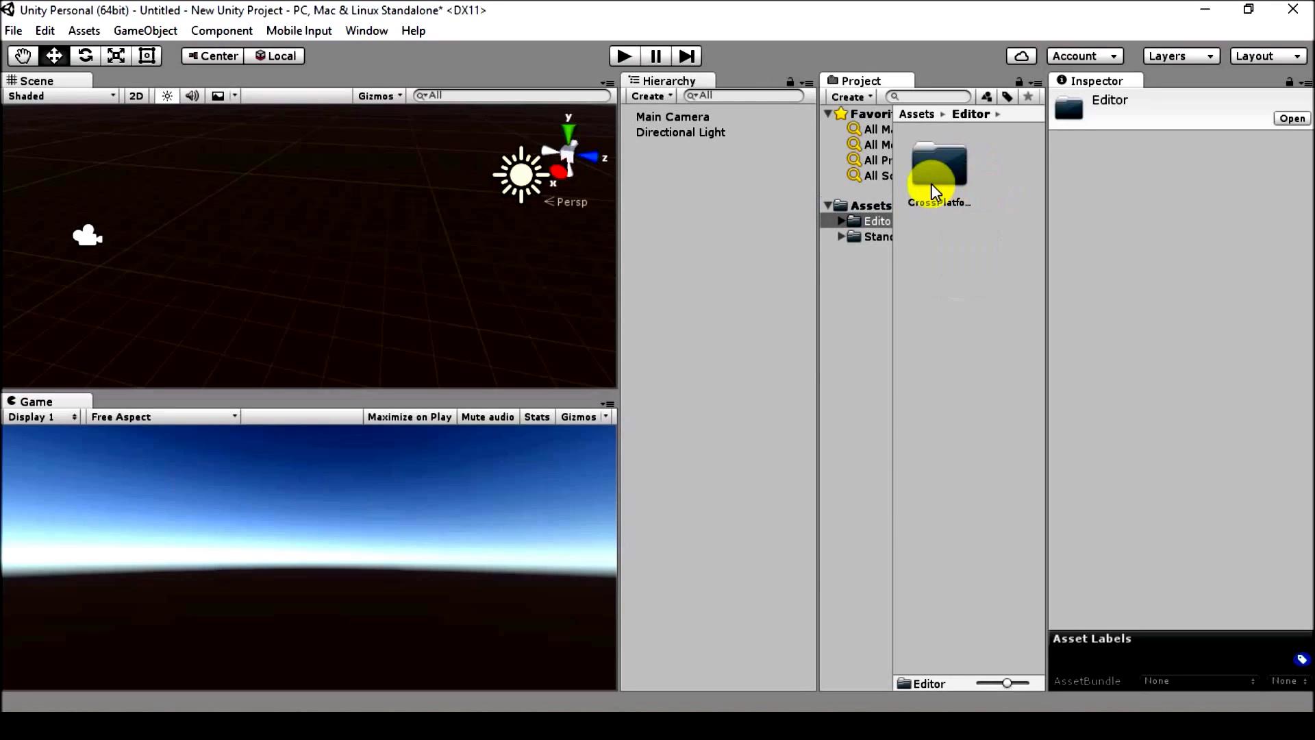
left_click(931, 183)
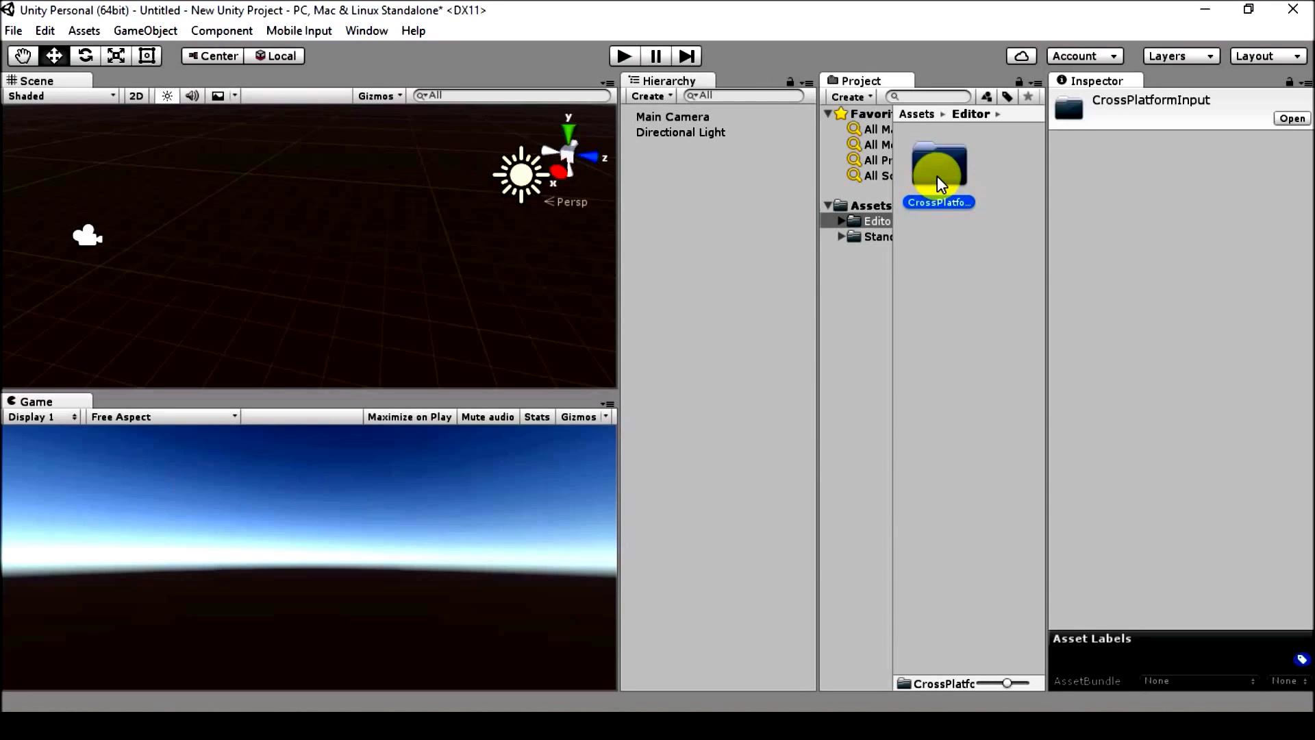
double_click(937, 175)
left_click(937, 175)
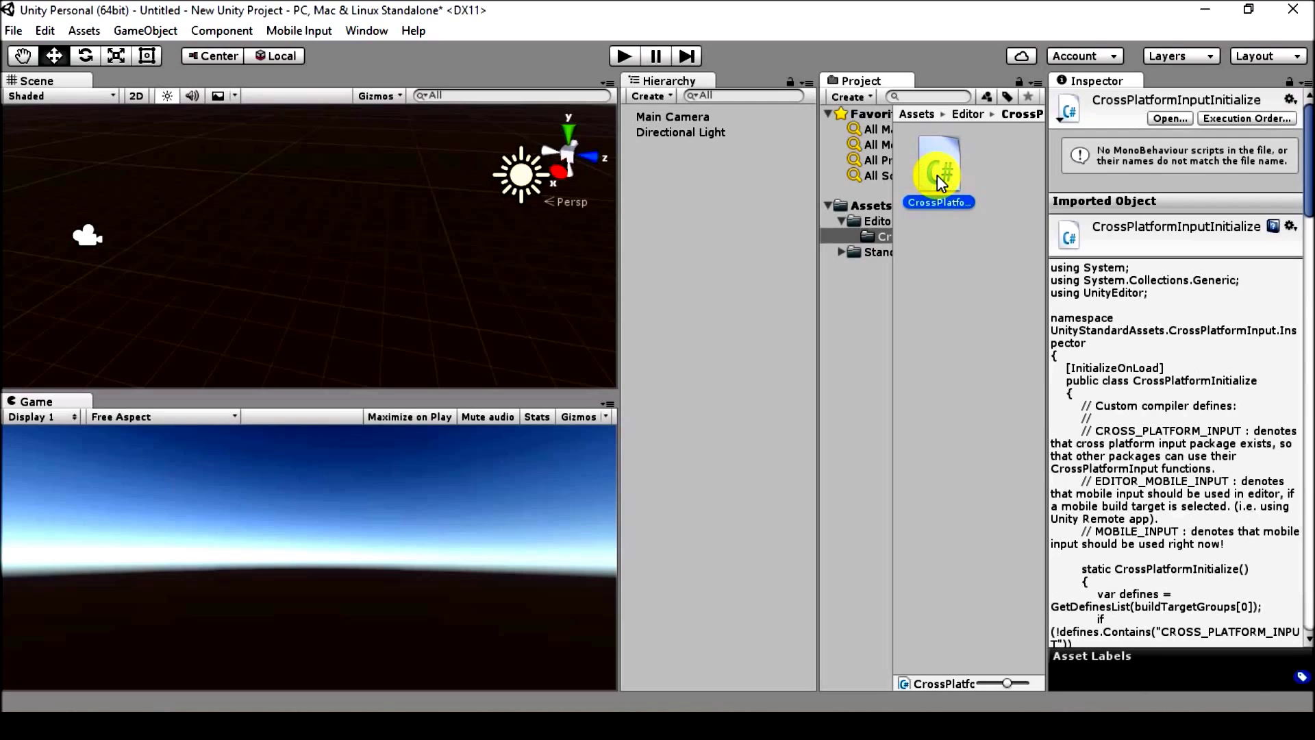
left_click(838, 222)
left_click(855, 204)
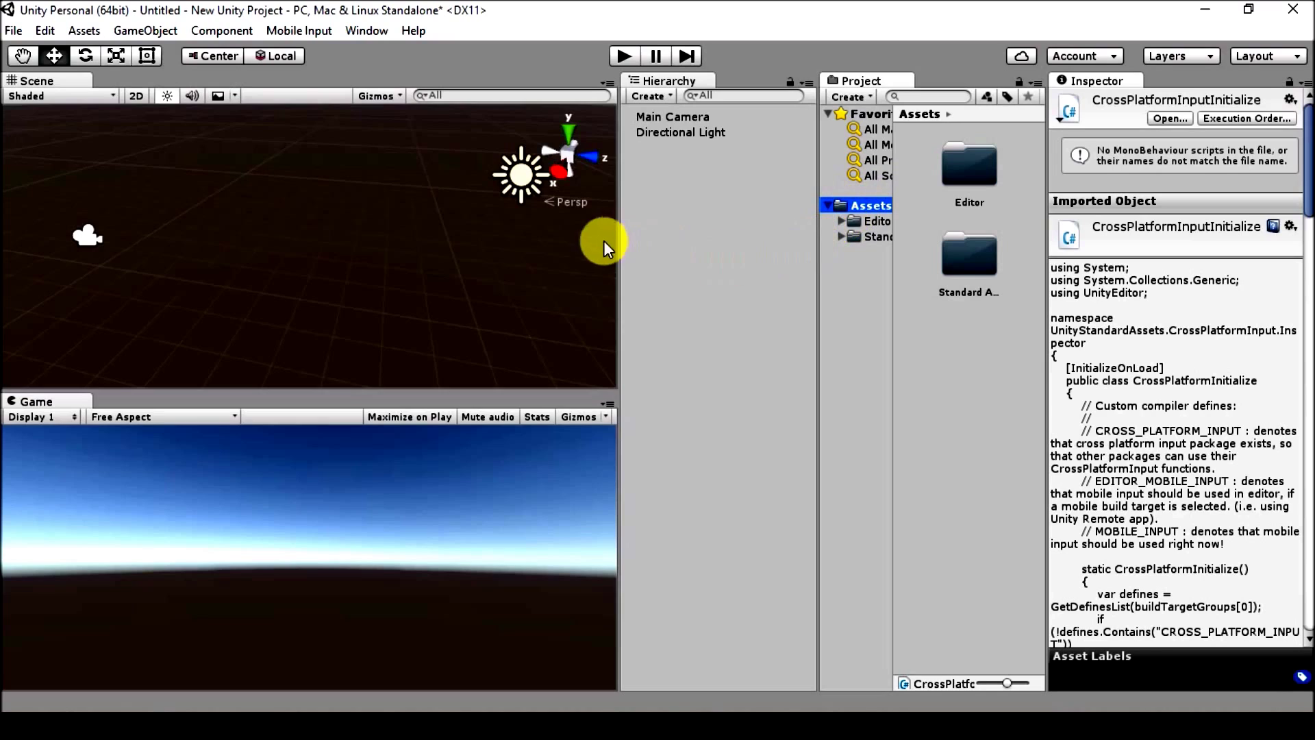
scroll(411, 244, "down", 10)
scroll(371, 244, "up", 5)
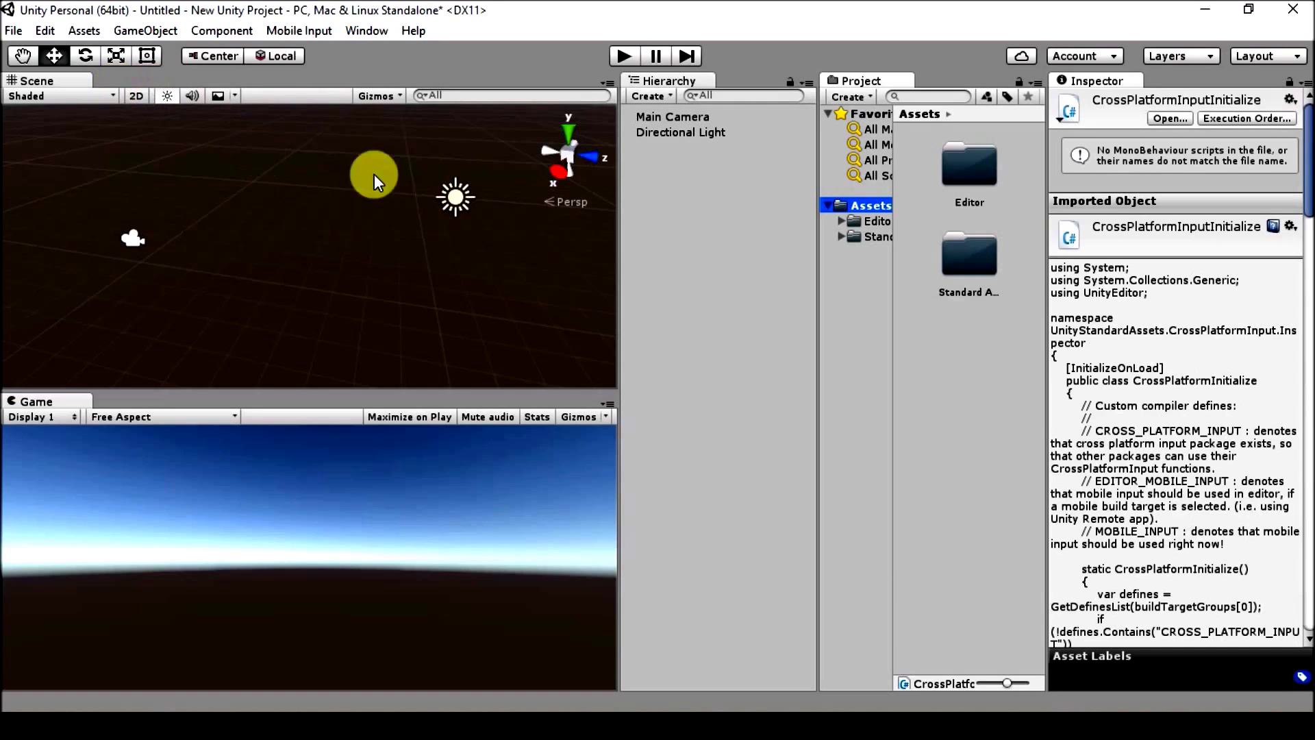
Add a Terrain via GameObject > 3D Object > Terrain
left_click(138, 32)
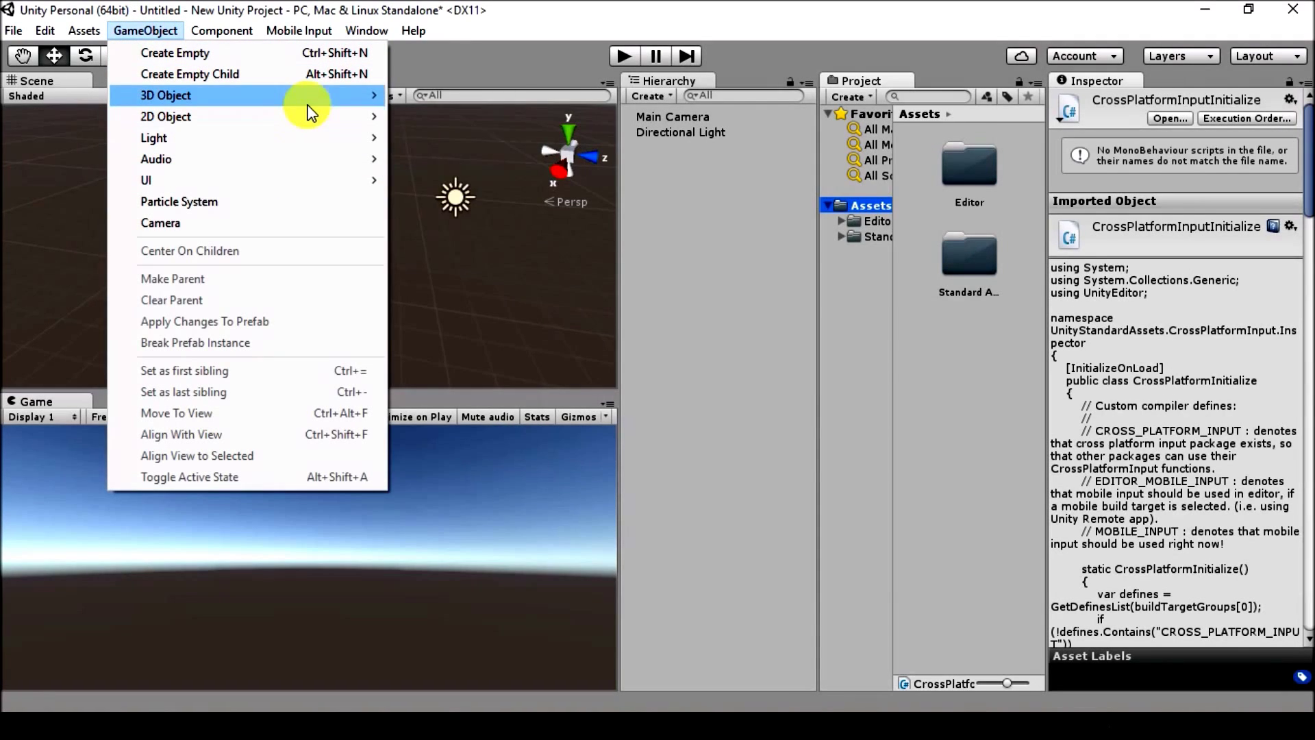
mouse_move(309, 97)
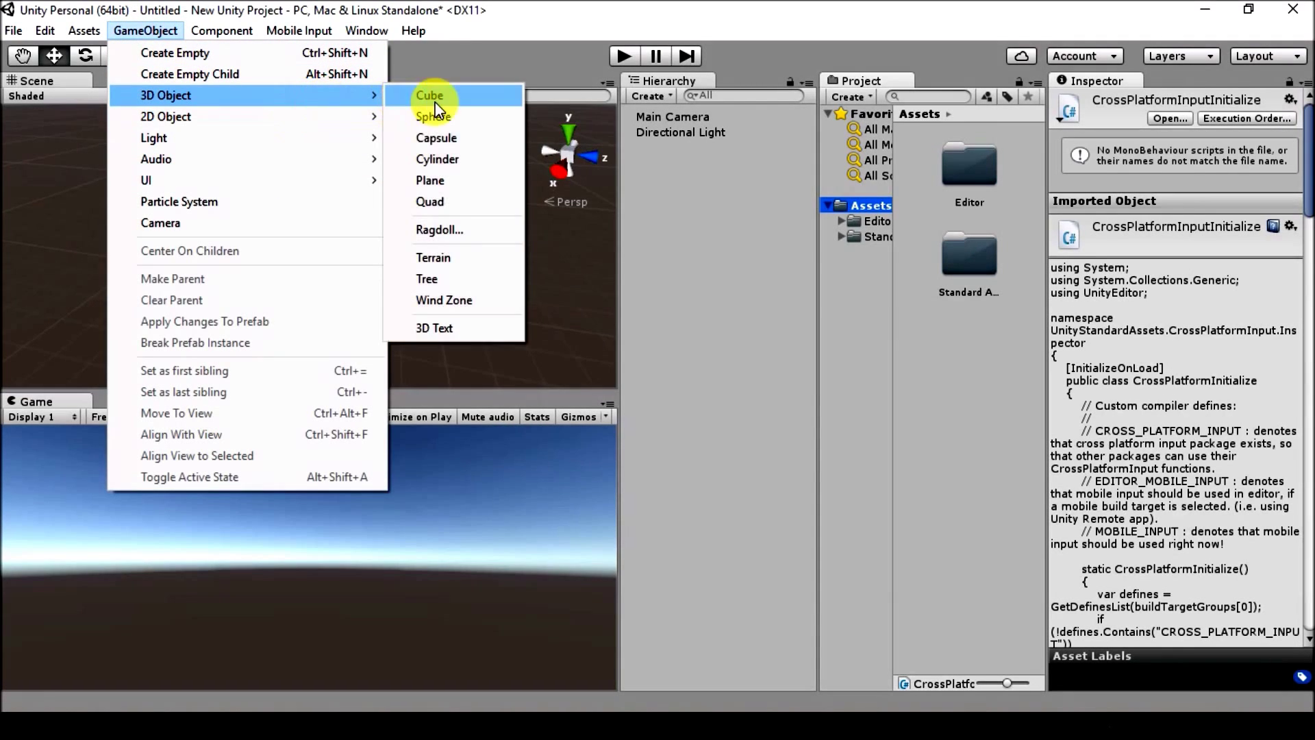
left_click(492, 267)
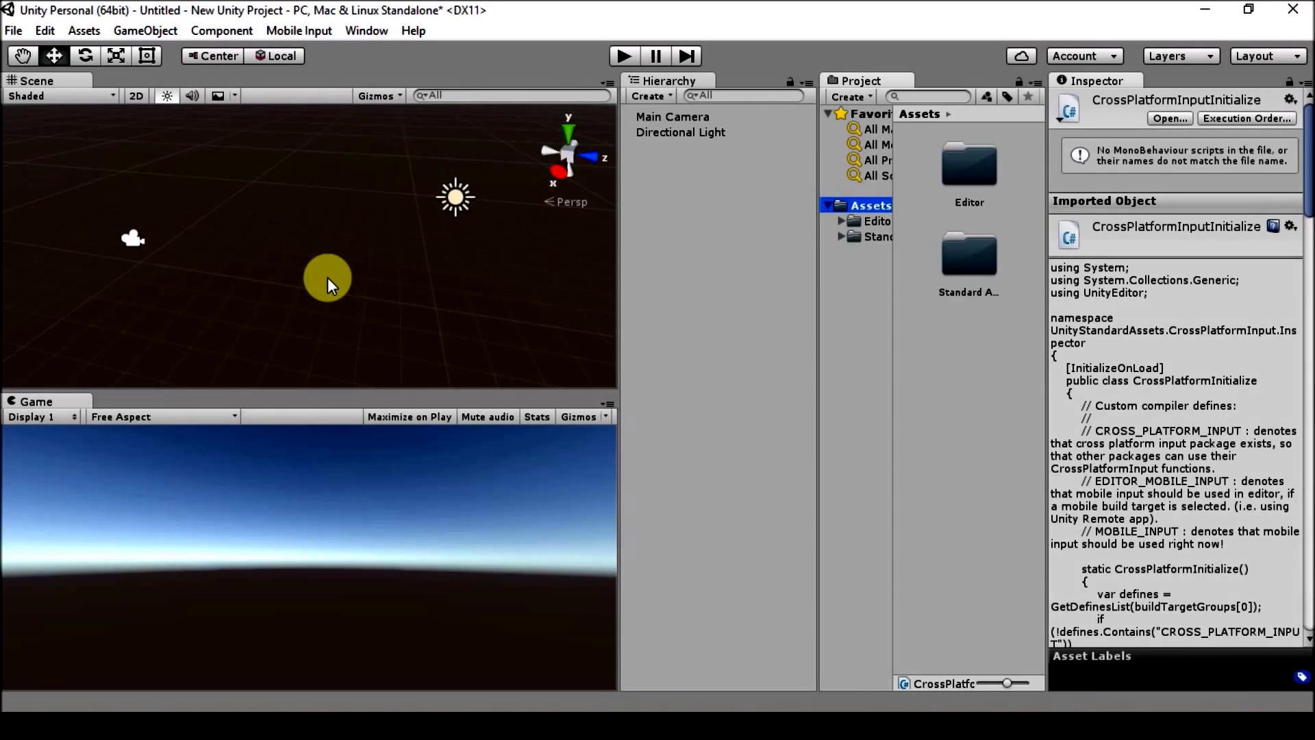
Orbit, zoom and pan the Scene view so the new terrain fills it
mouse_move(413, 271)
right_mouse_down()
mouse_move(448, 288)
mouse_move(485, 253)
right_mouse_up()
mouse_move(364, 261)
right_mouse_down()
mouse_move(512, 216)
mouse_move(403, 232)
mouse_move(455, 205)
mouse_move(373, 280)
mouse_move(420, 294)
mouse_move(352, 267)
mouse_move(529, 247)
mouse_move(414, 261)
right_mouse_up()
scroll(389, 267, "down", 8)
middle_click_drag(409, 271, 400, 344)
middle_click_drag(409, 242, 397, 364)
mouse_move(401, 211)
middle_mouse_down()
mouse_move(383, 339)
mouse_move(446, 264)
mouse_move(472, 257)
middle_mouse_up()
left_click(1092, 230)
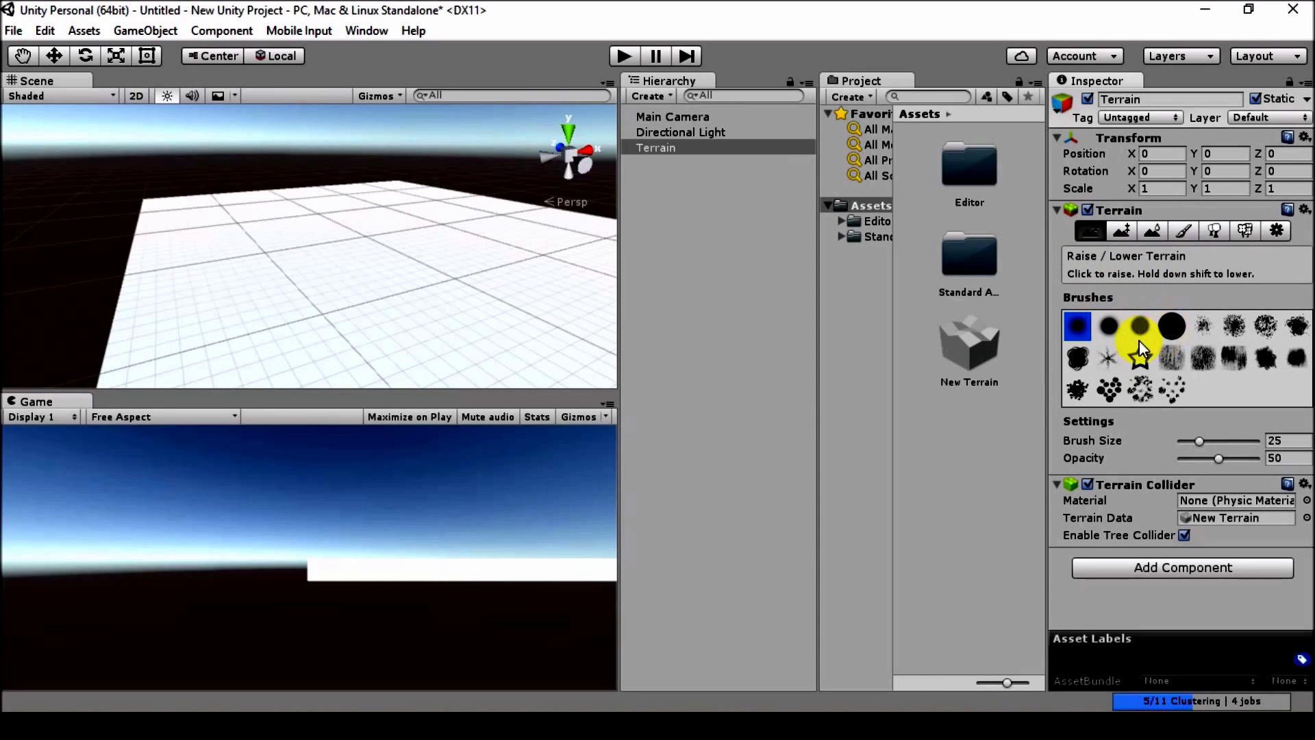
Pick the soft second brush at opacity 35 and raise the first bumps near the left edge
left_click(1104, 329)
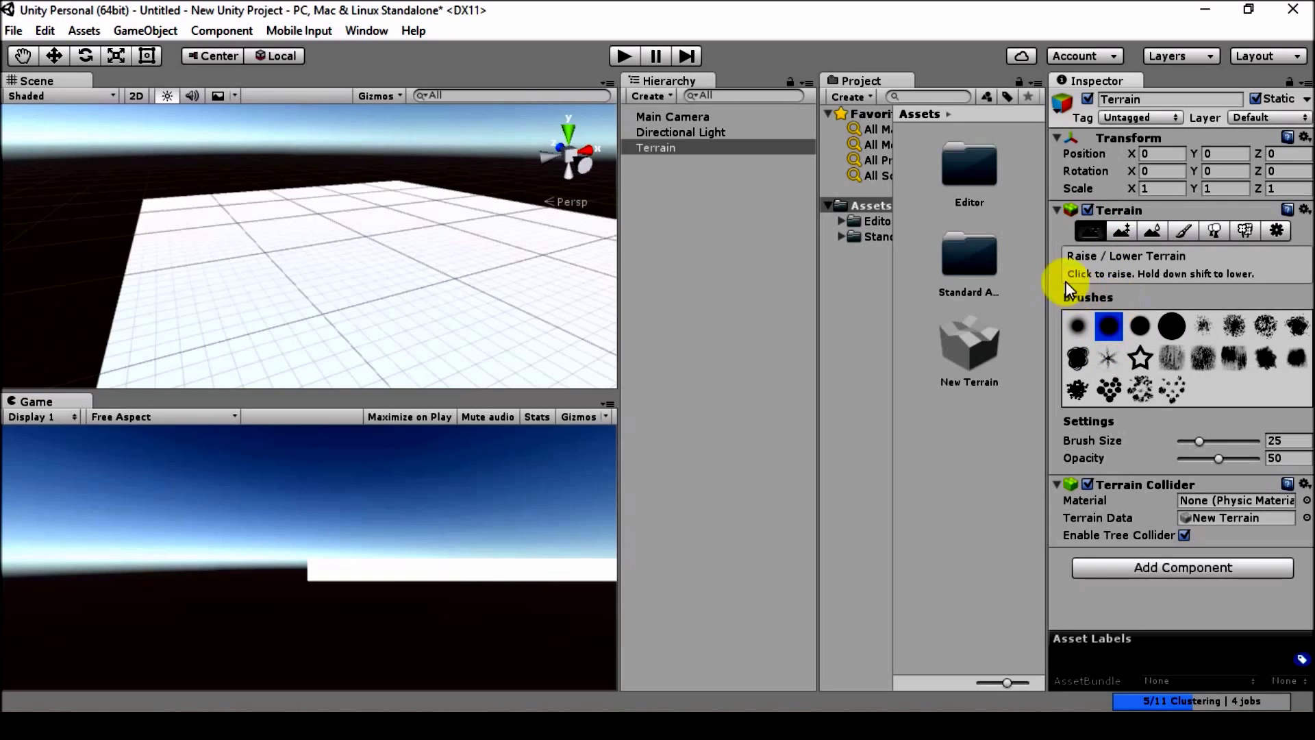
left_click(1207, 459)
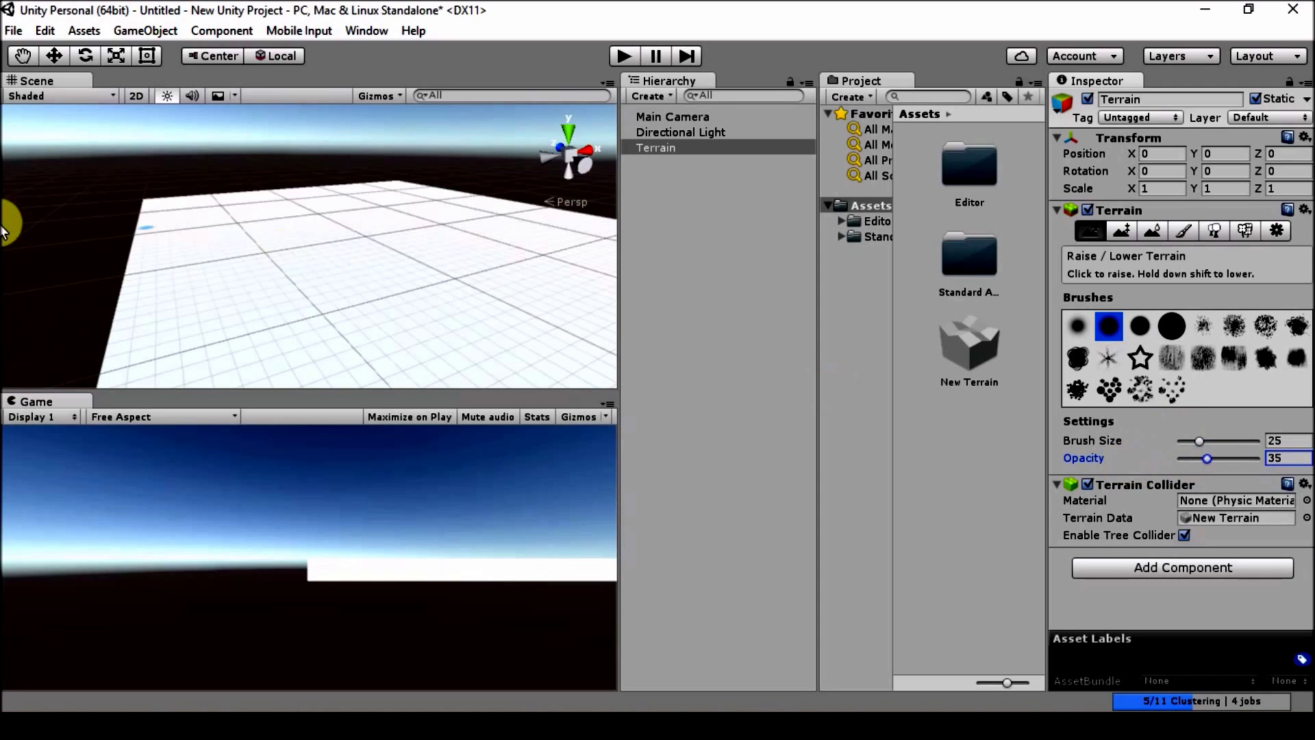
mouse_move(186, 265)
left_mouse_down()
mouse_move(183, 244)
mouse_move(199, 235)
left_mouse_up()
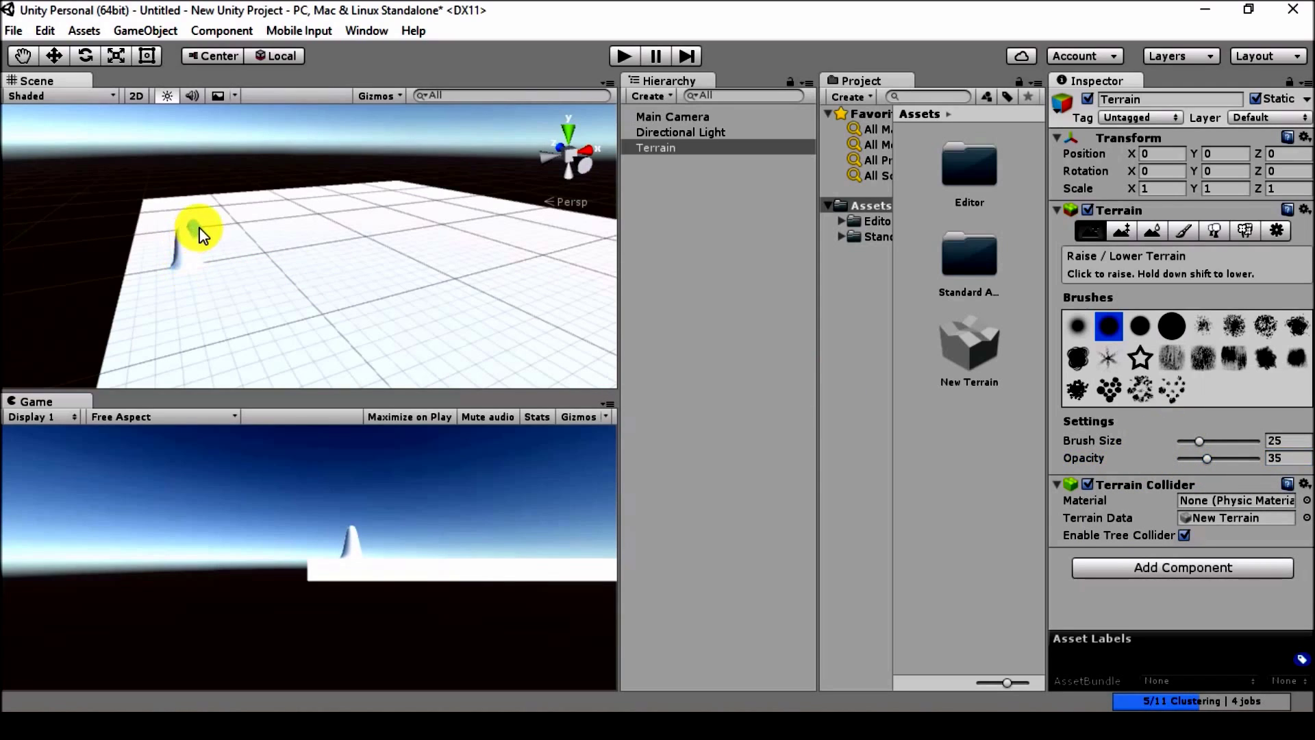
mouse_move(250, 207)
left_mouse_down()
mouse_move(414, 220)
mouse_move(438, 247)
mouse_move(401, 284)
mouse_move(306, 314)
mouse_move(241, 312)
mouse_move(193, 277)
mouse_move(255, 312)
mouse_move(302, 312)
mouse_move(351, 286)
mouse_move(313, 299)
mouse_move(171, 278)
left_mouse_up()
Raise more bumps and ridges around the terrain to complete the jagged mountain ring
middle_click_drag(171, 278, 199, 279)
right_click_drag(200, 280, 246, 348)
middle_click_drag(265, 274, 425, 508)
left_click(244, 215)
left_click(241, 218)
mouse_move(240, 217)
left_mouse_down()
mouse_move(258, 265)
mouse_move(242, 285)
left_mouse_up()
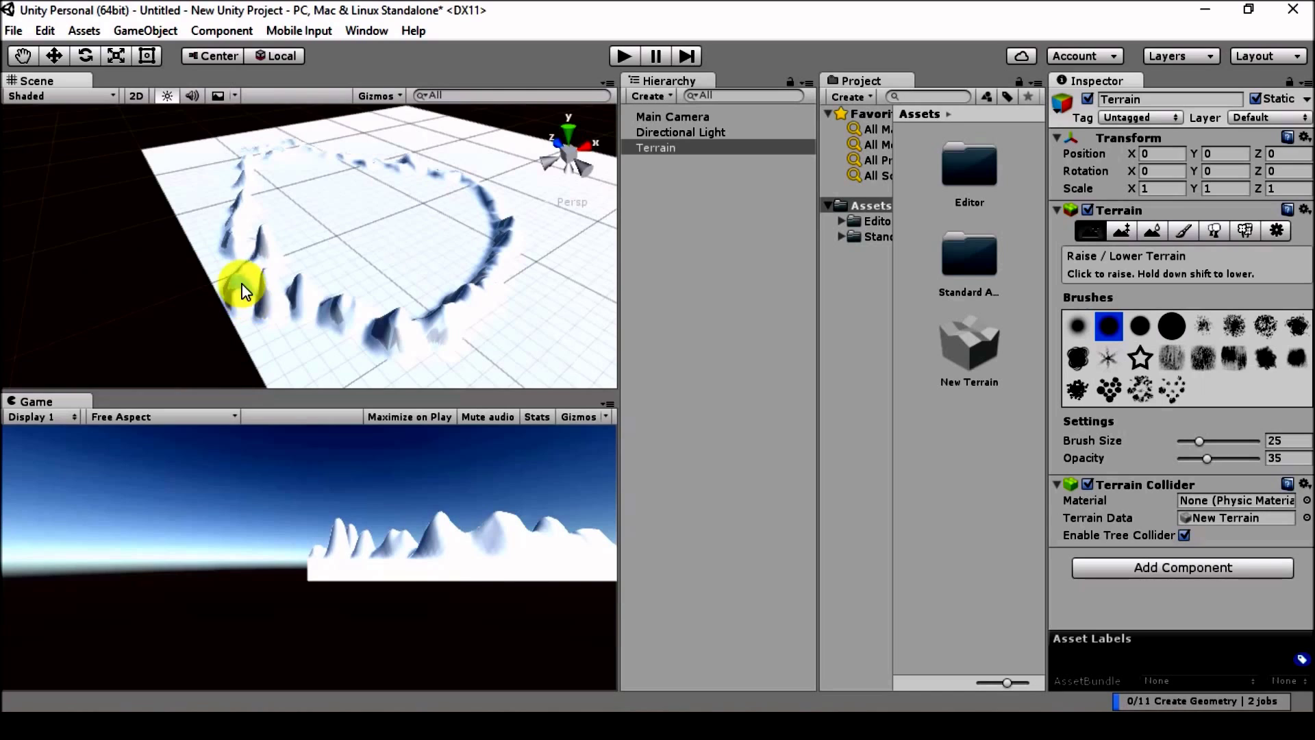
middle_click_drag(282, 252, 352, 373)
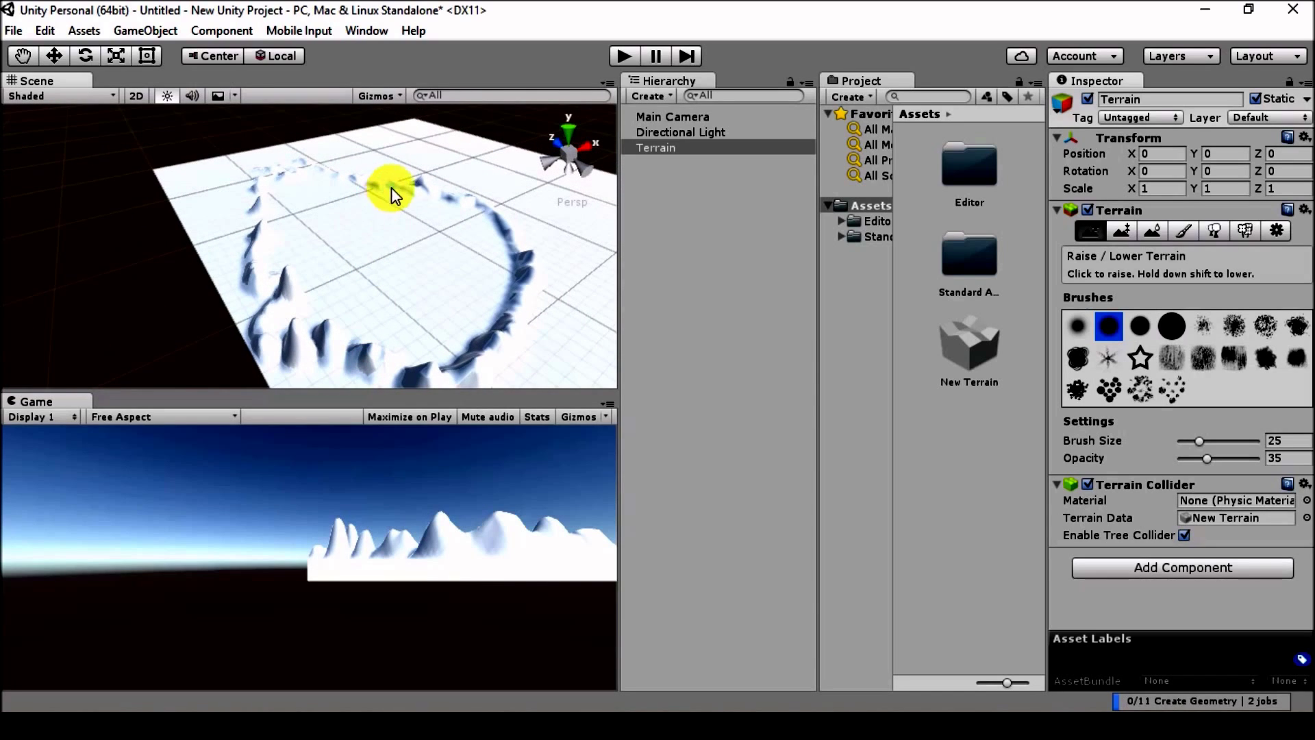
mouse_move(328, 181)
left_mouse_down()
mouse_move(359, 191)
mouse_move(315, 178)
mouse_move(262, 234)
mouse_move(275, 210)
left_mouse_up()
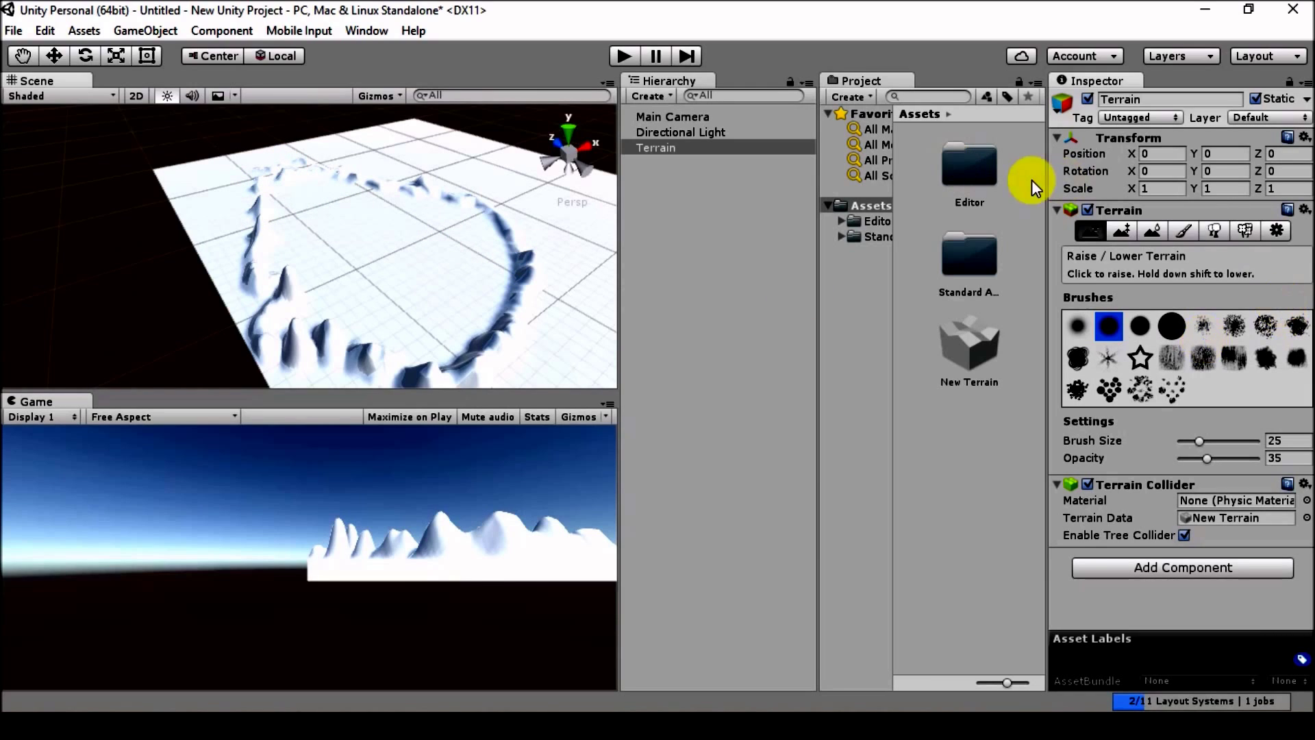
Add GrassHillAlbedo as the terrain's first paint texture, covering it in grass
left_click(1184, 233)
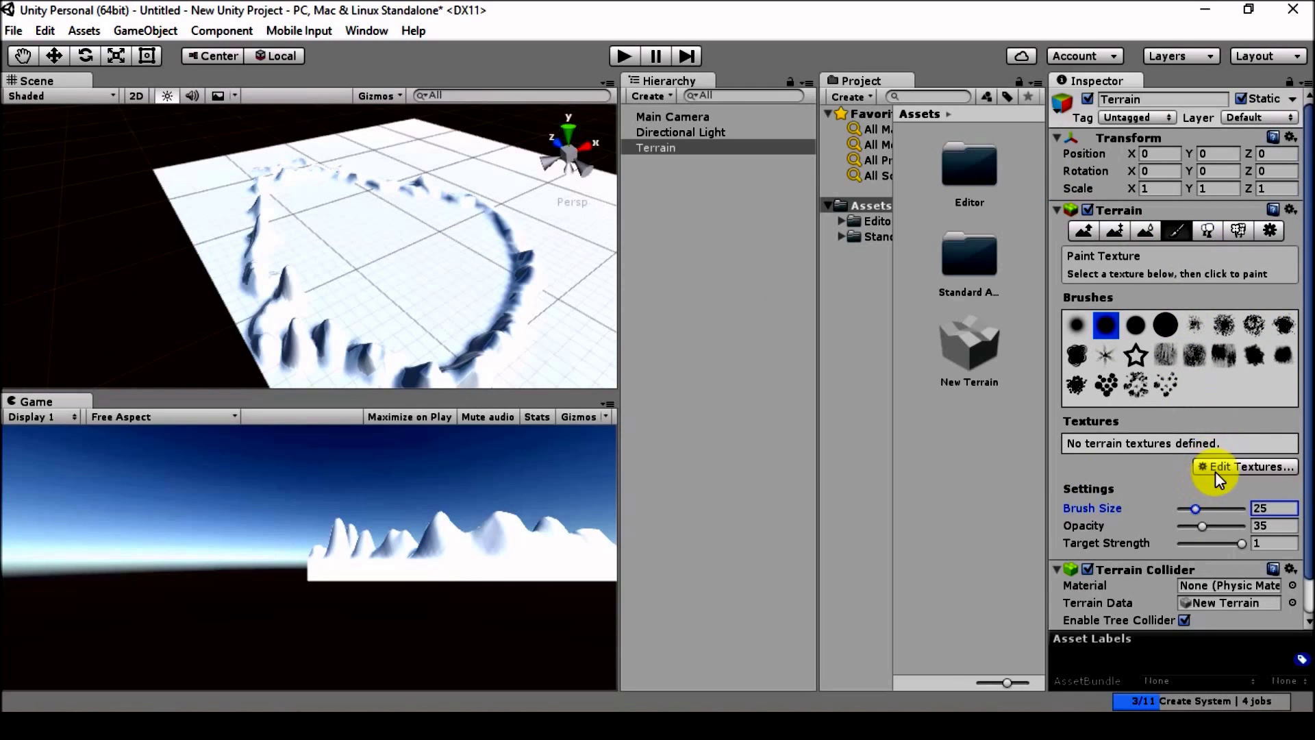
left_click(1225, 462)
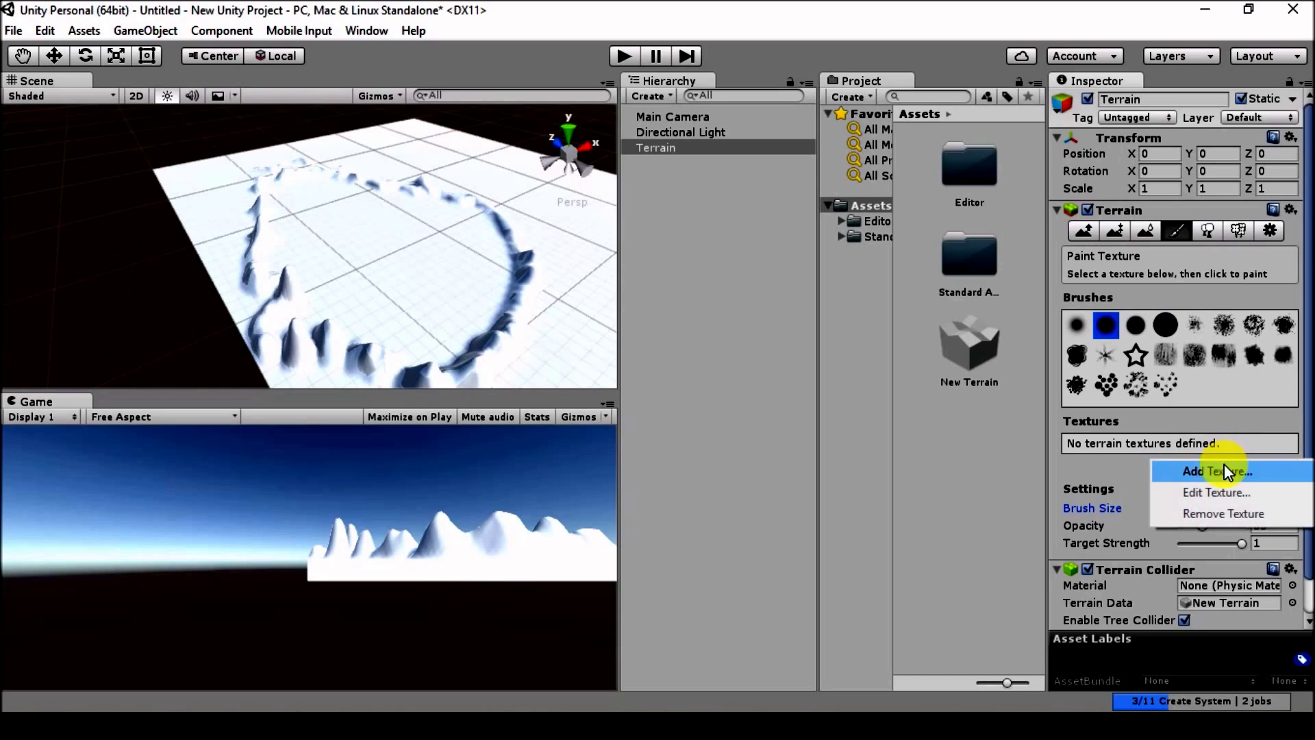
left_click(1185, 232)
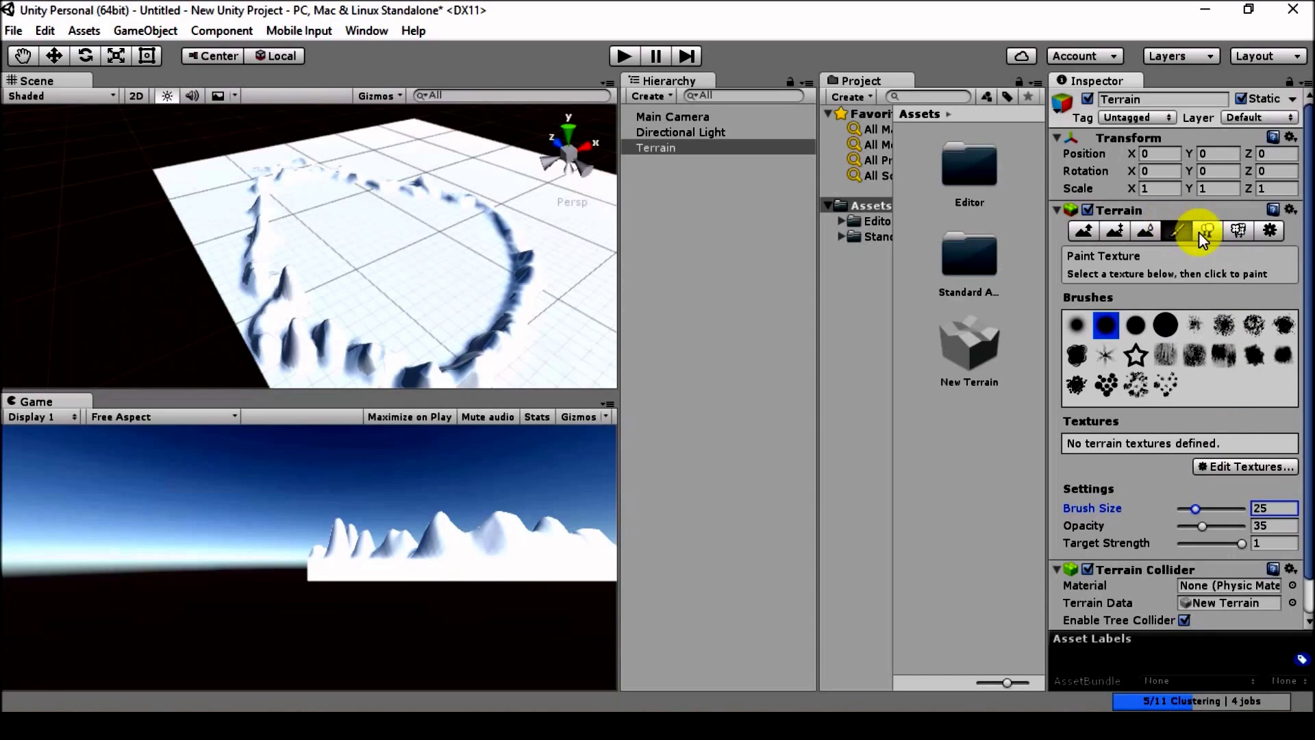
left_click(1222, 472)
left_click(1206, 472)
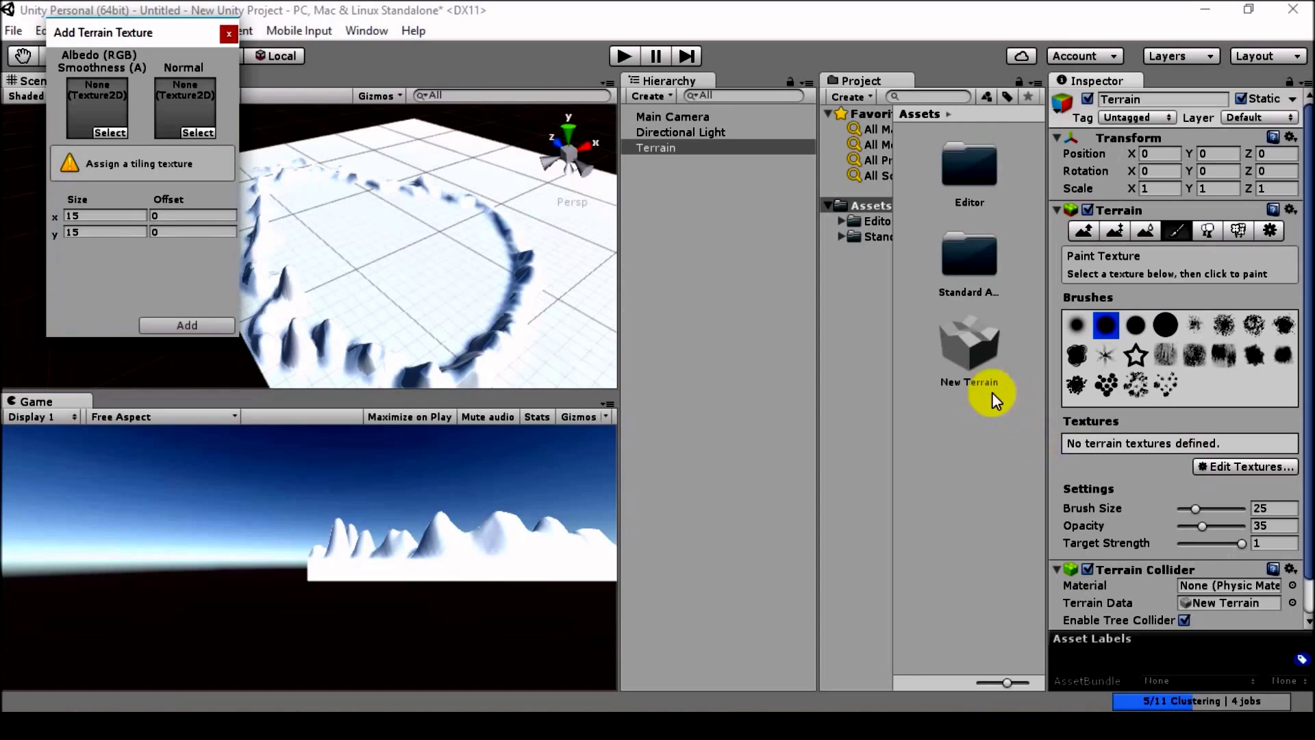
left_click(110, 132)
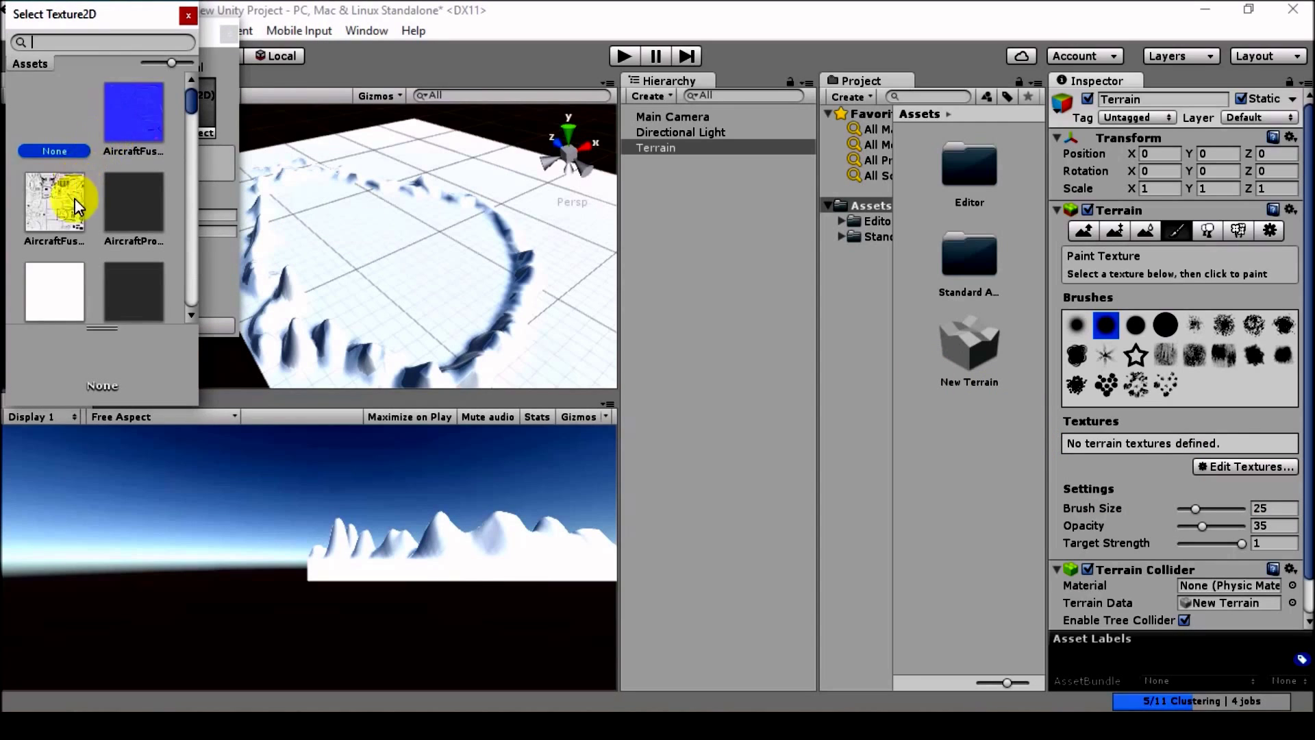
type("gr")
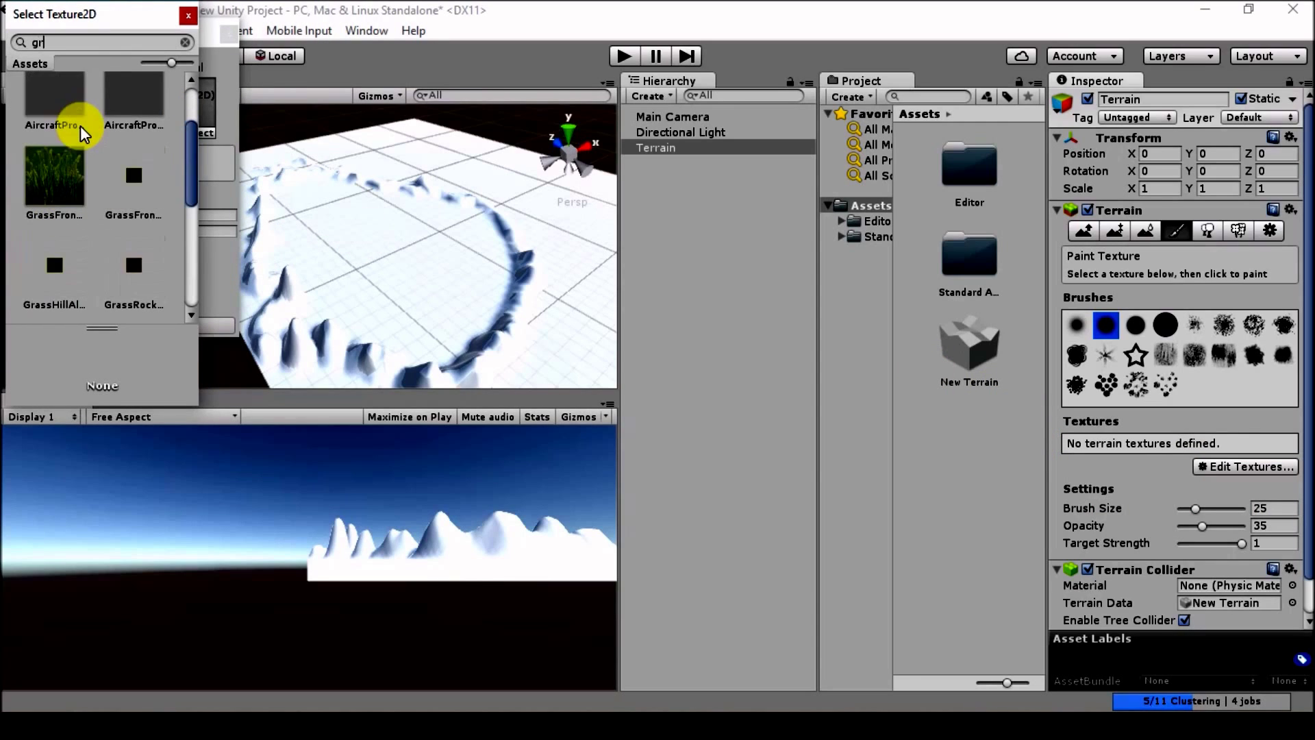
type("ass")
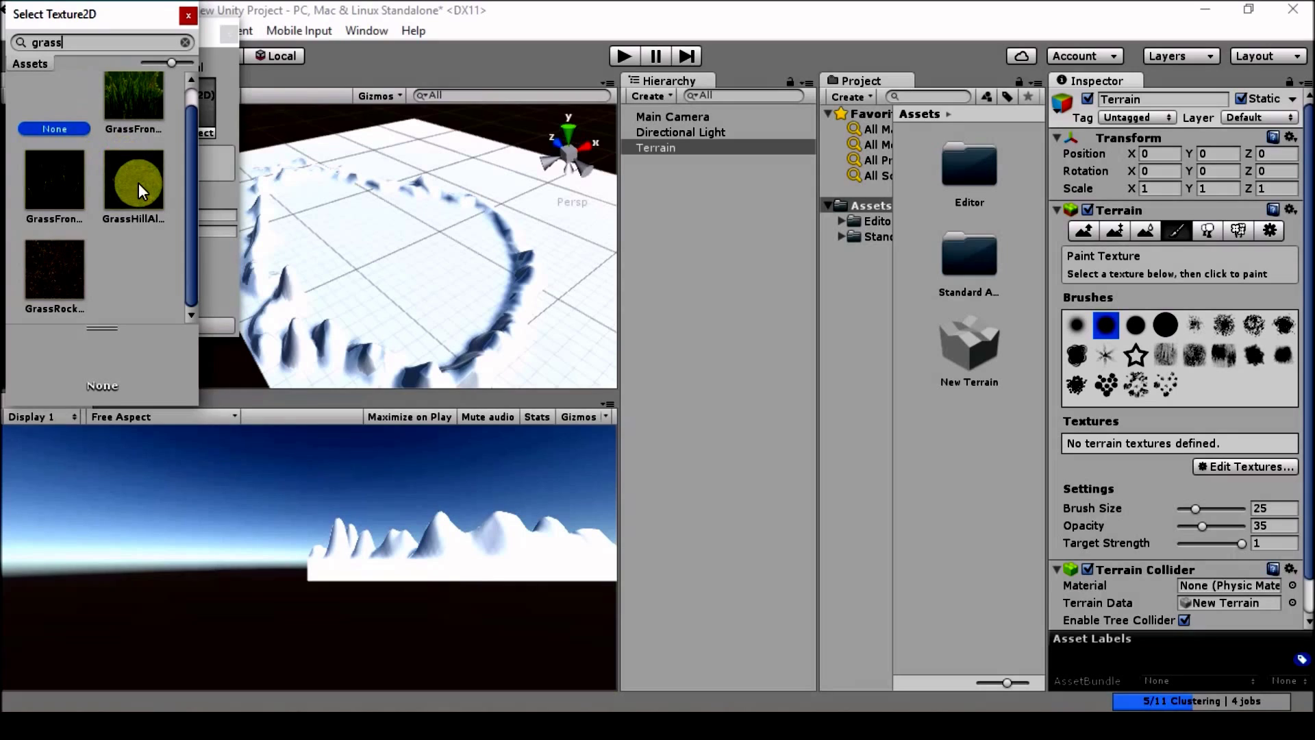
left_click(139, 183)
left_click(138, 184)
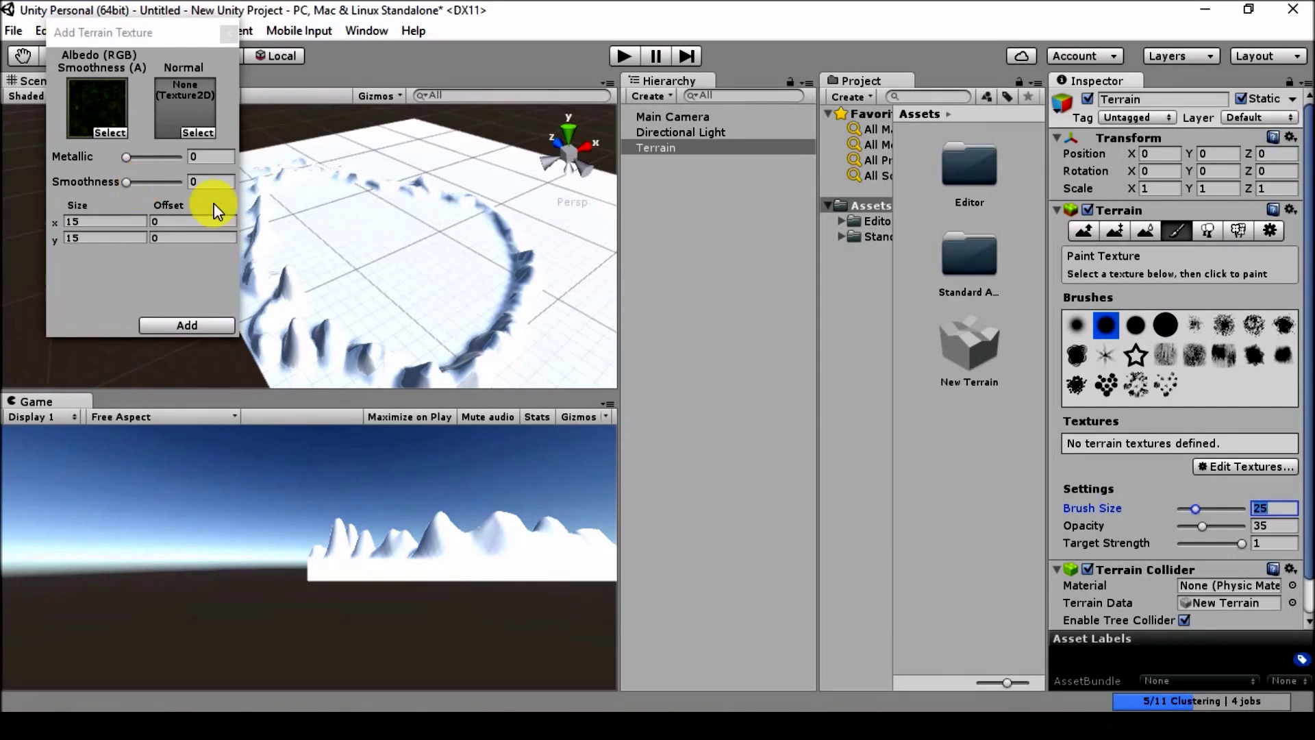
left_click(154, 325)
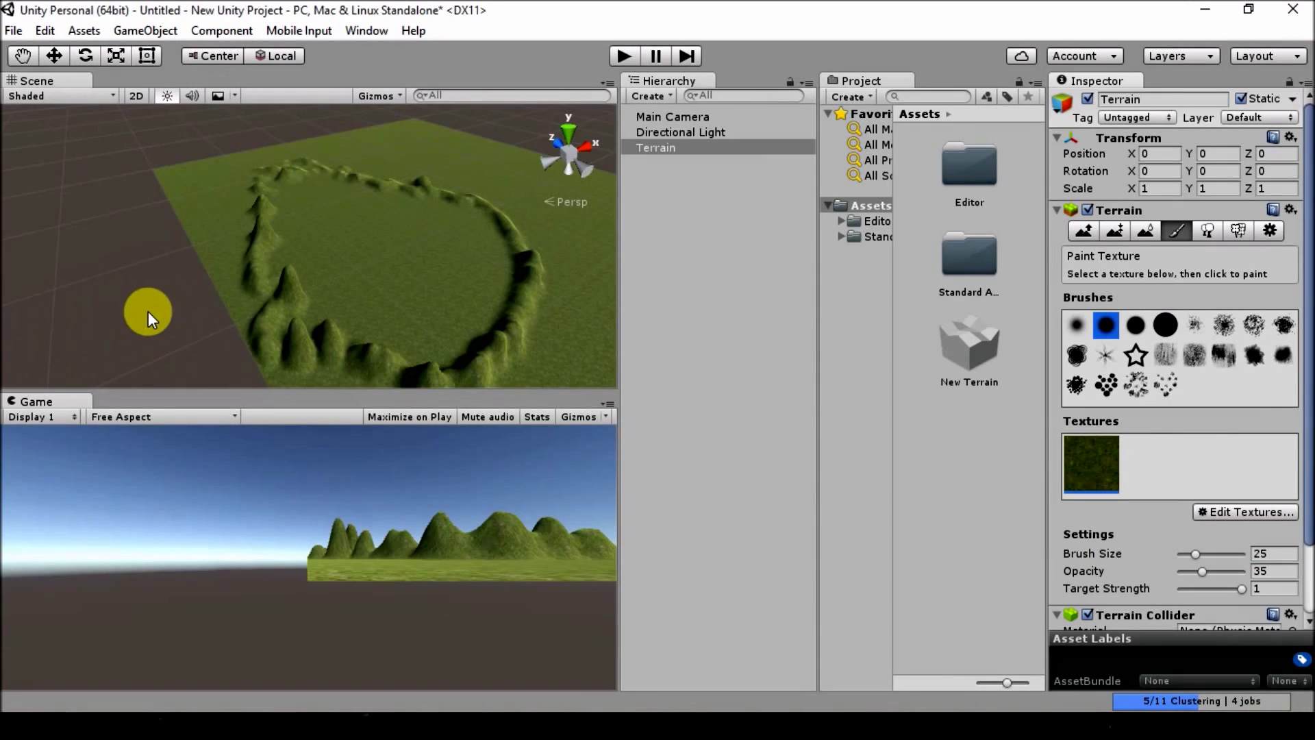
left_click_drag(429, 236, 326, 248, "alt")
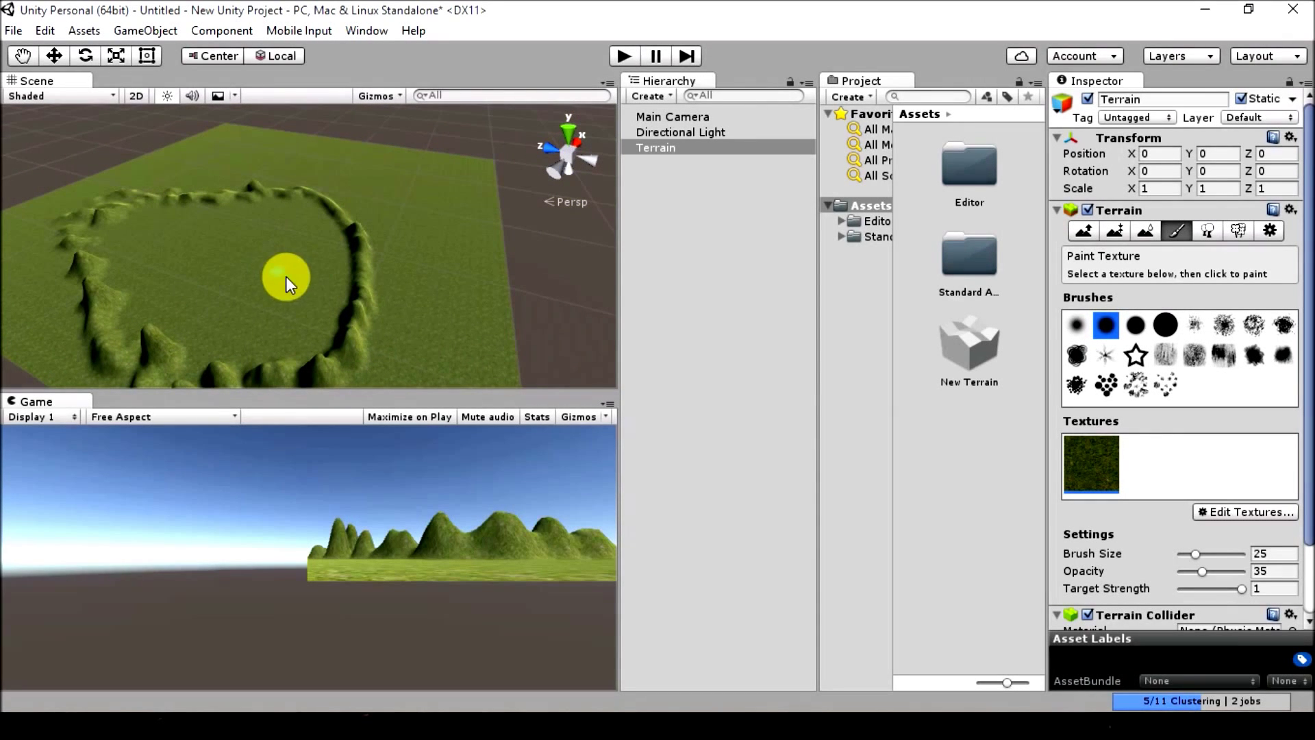
Add GrassRockyAlbedo, found by searching 'gra', as the second terrain texture
left_click(1226, 510)
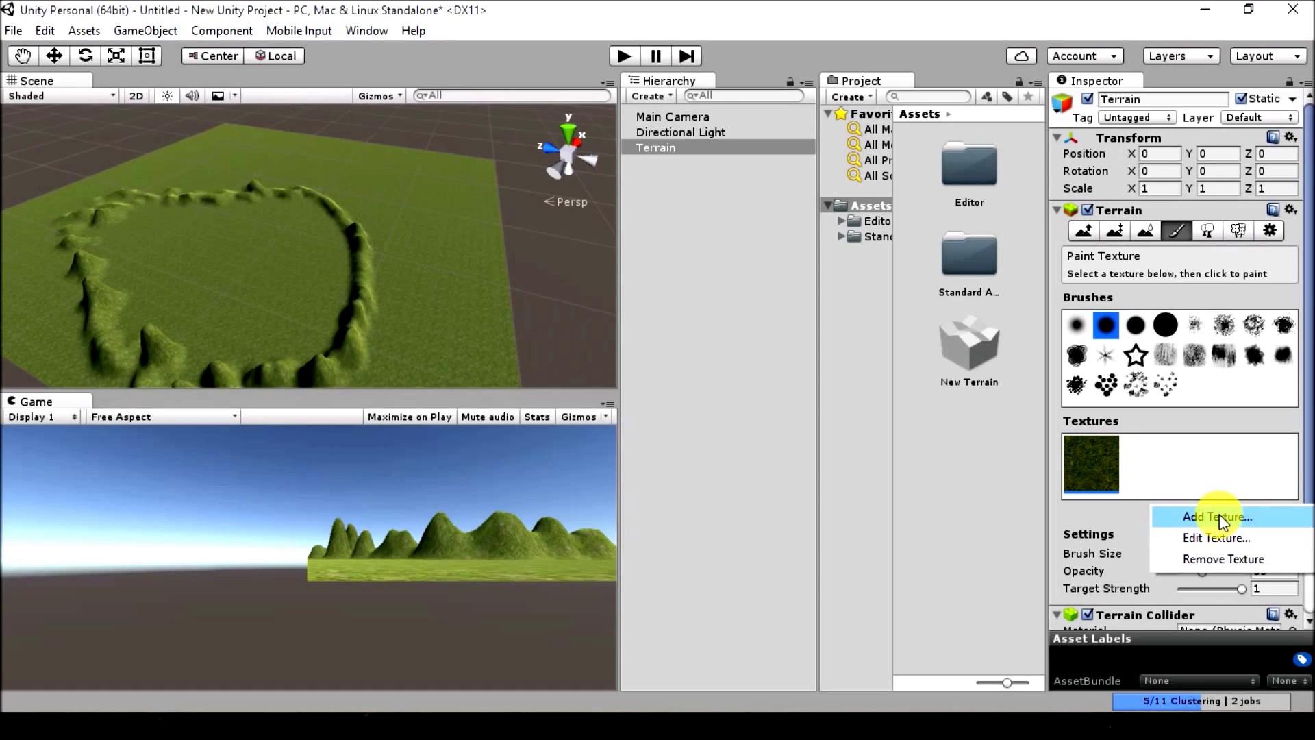
left_click(1219, 516)
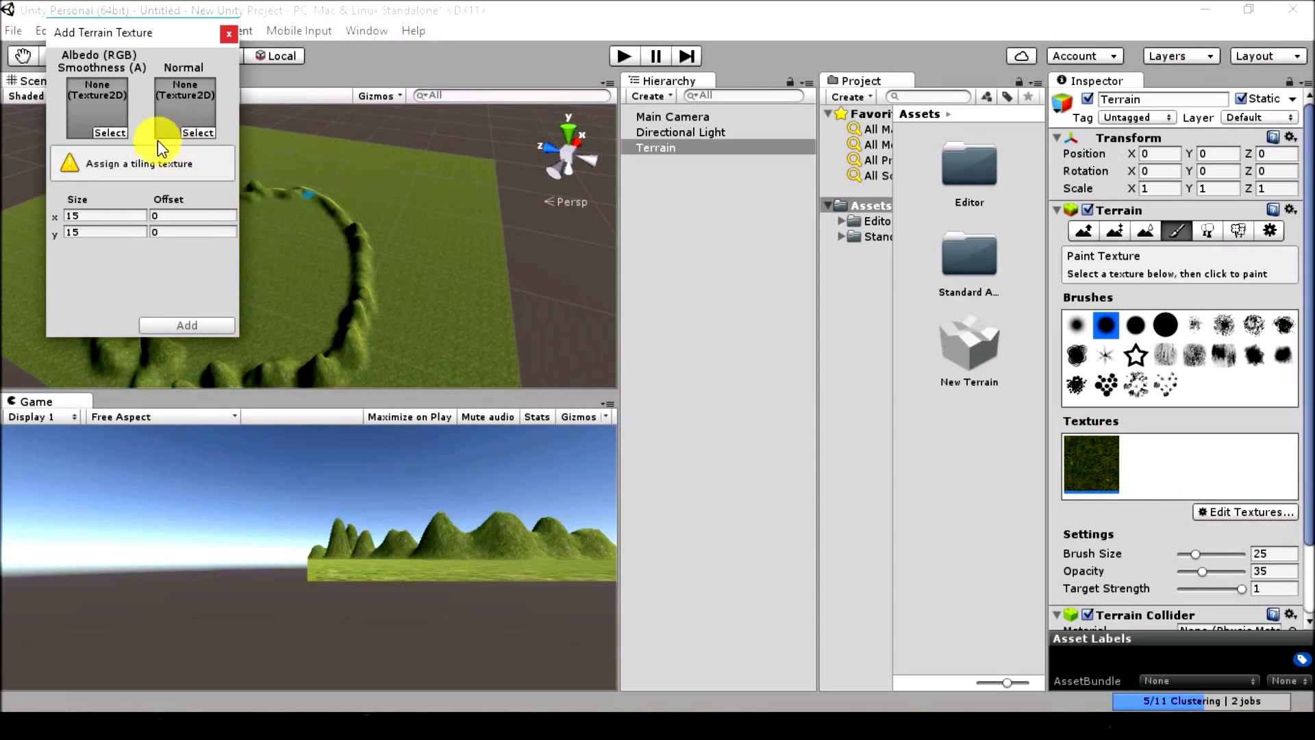
left_click(110, 131)
type("graa")
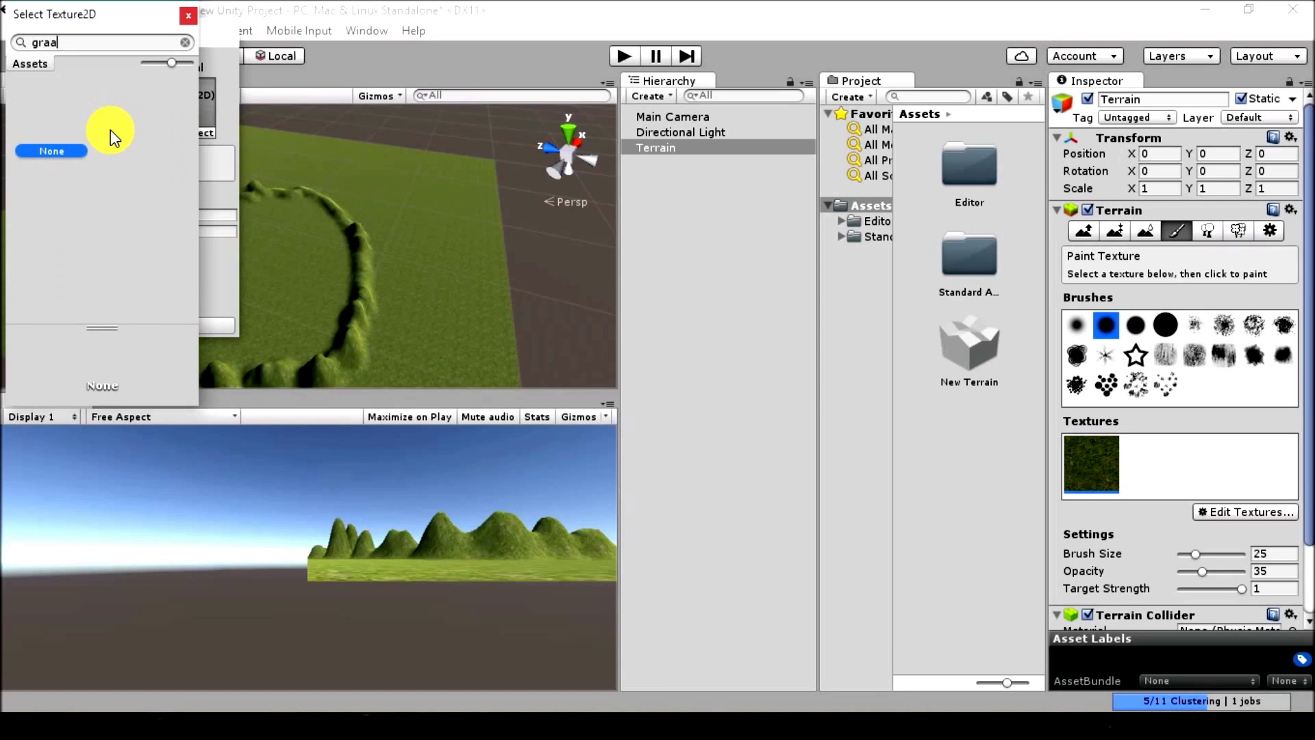
key("BackSpace")
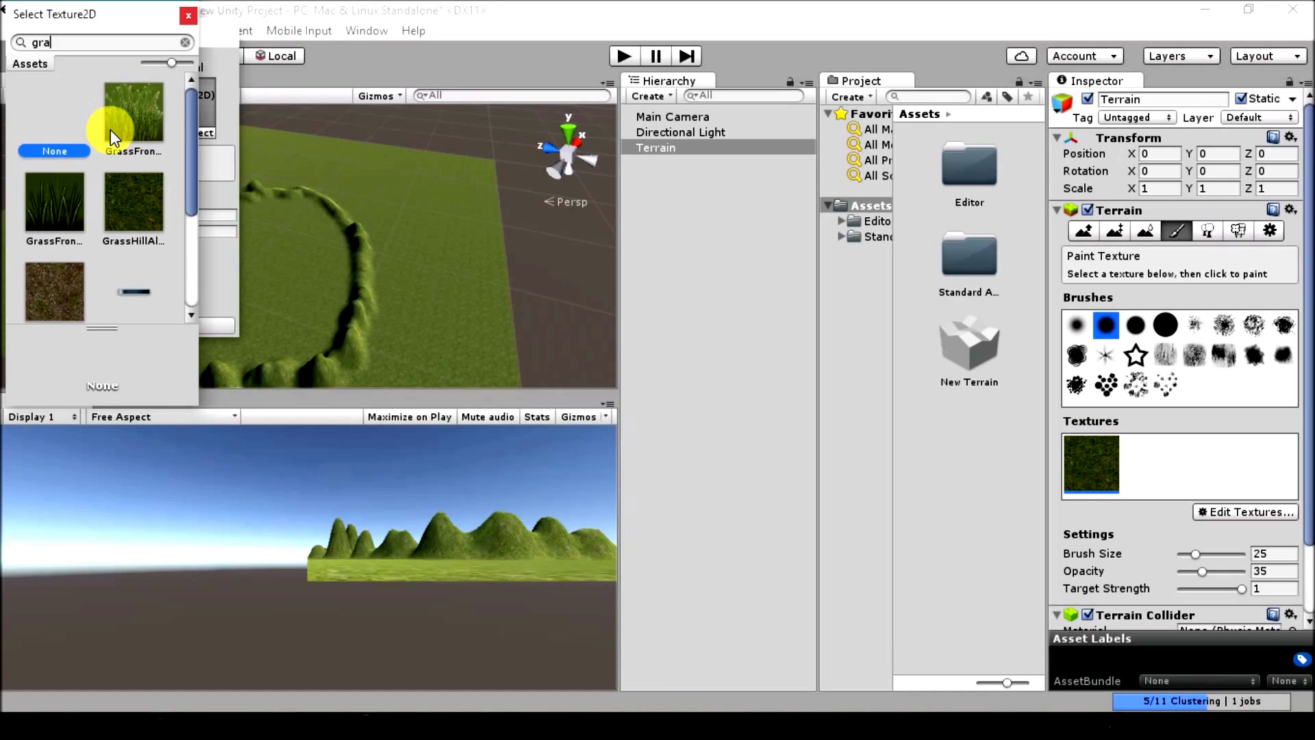
left_click(59, 276)
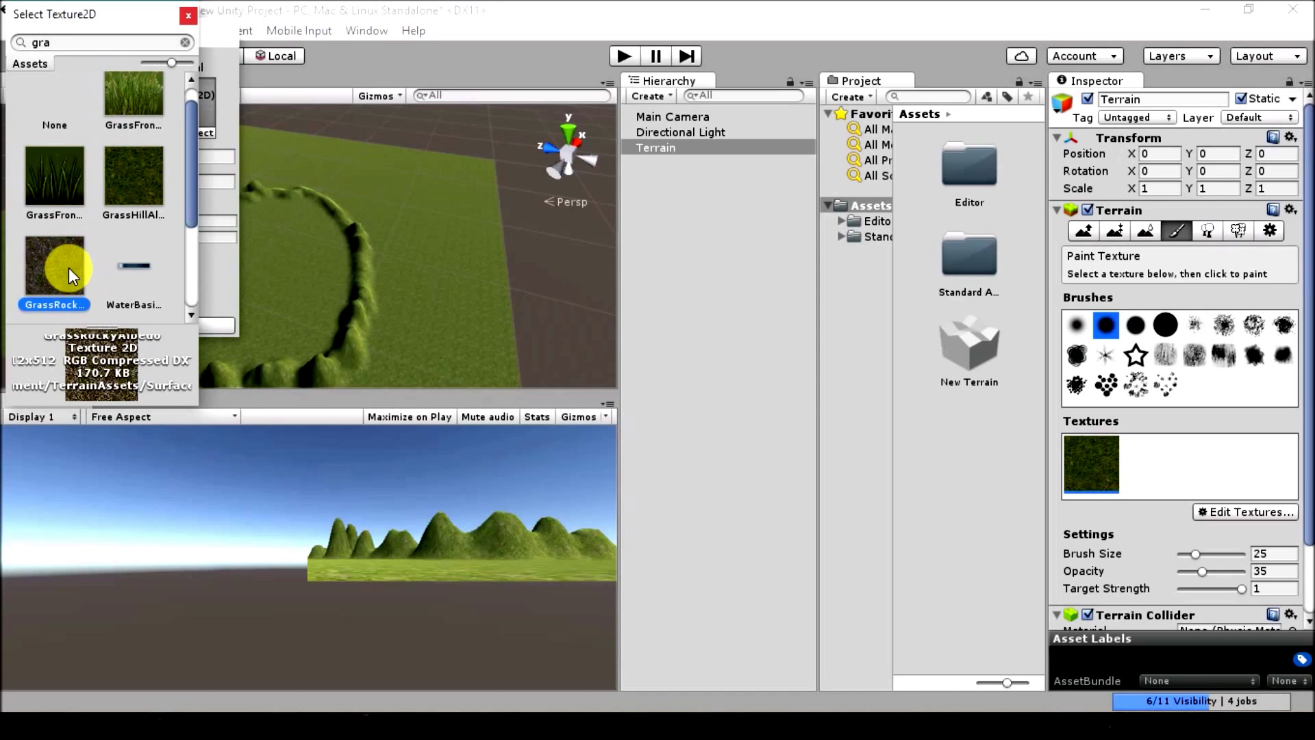
double_click(55, 273)
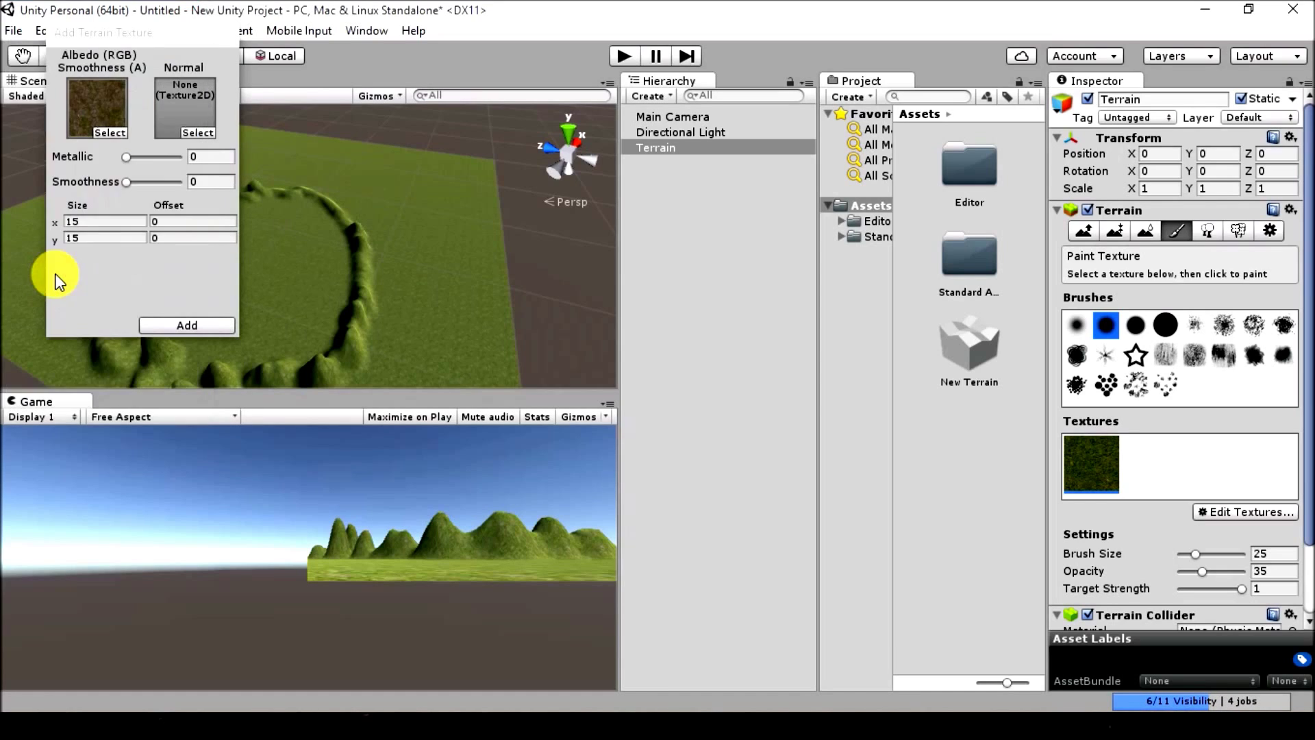
left_click(162, 321)
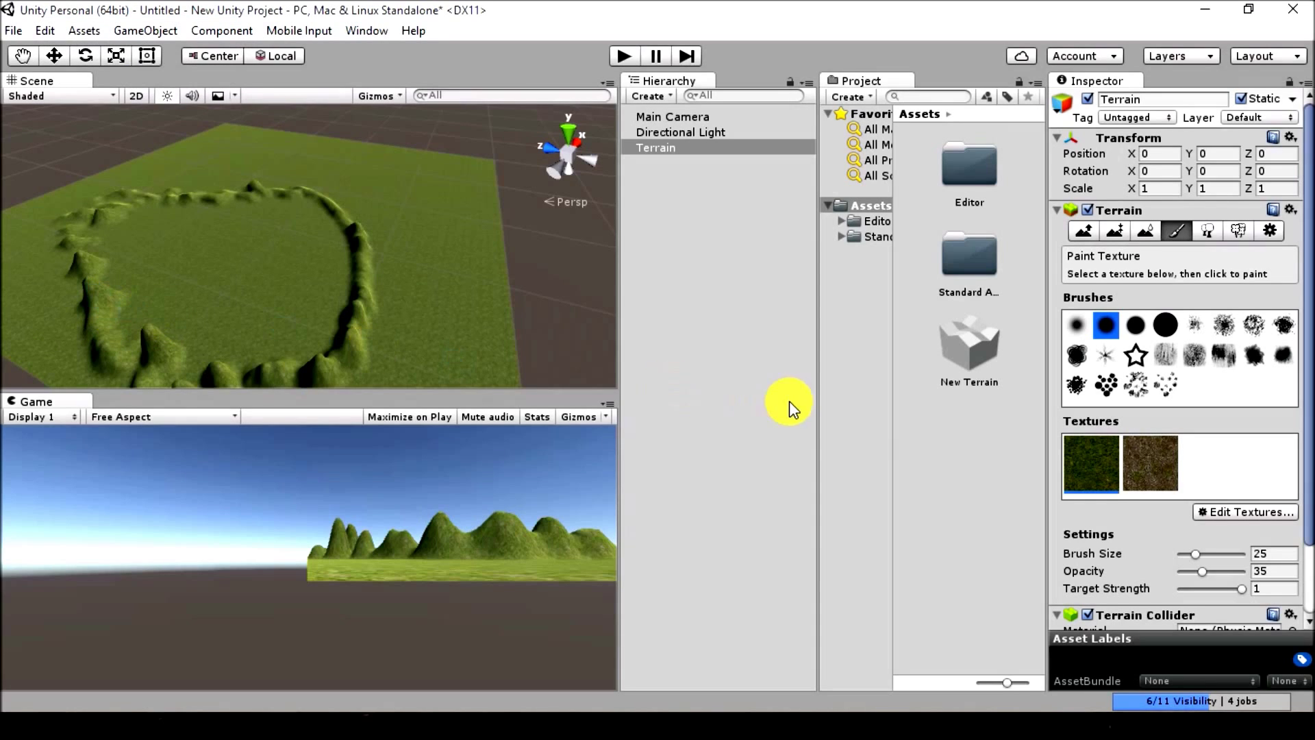
Select the GrassRocky texture and paint rock along the ridge ring
left_click(1154, 476)
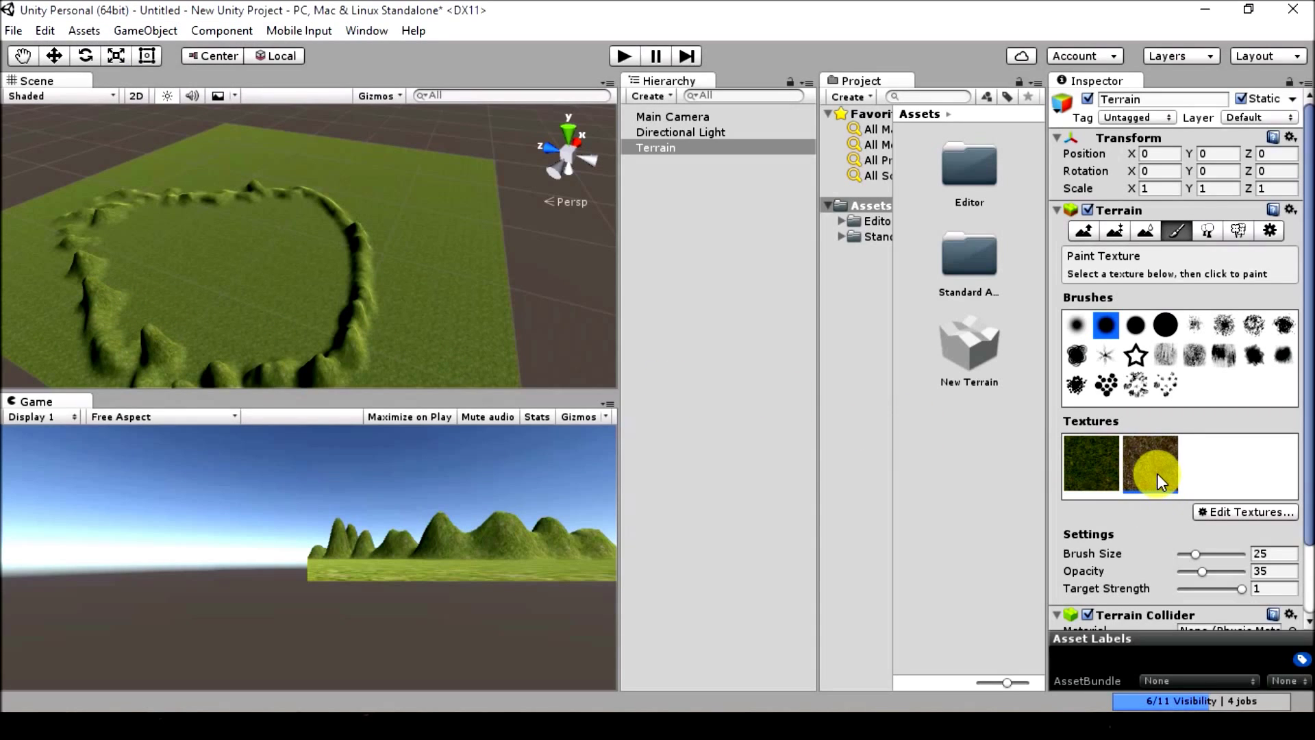
left_click_drag(99, 302, 99, 265)
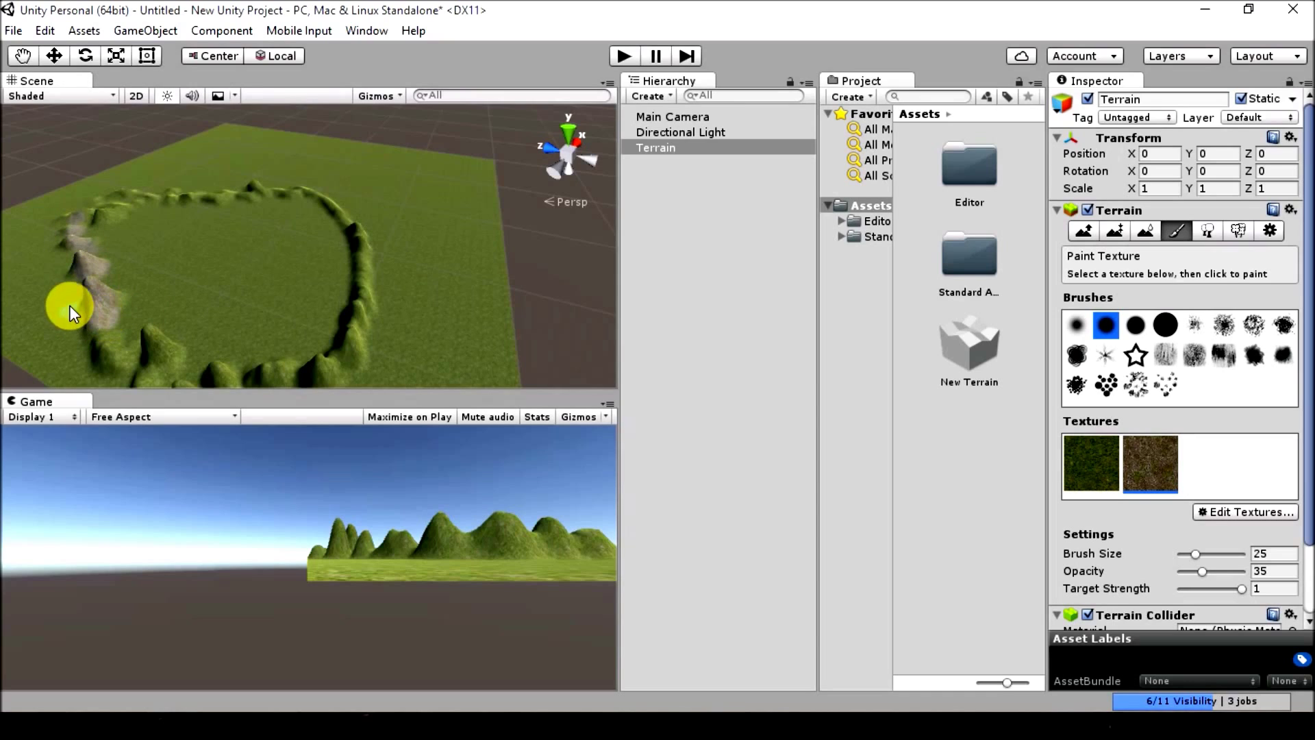
left_click_drag(129, 208, 109, 200)
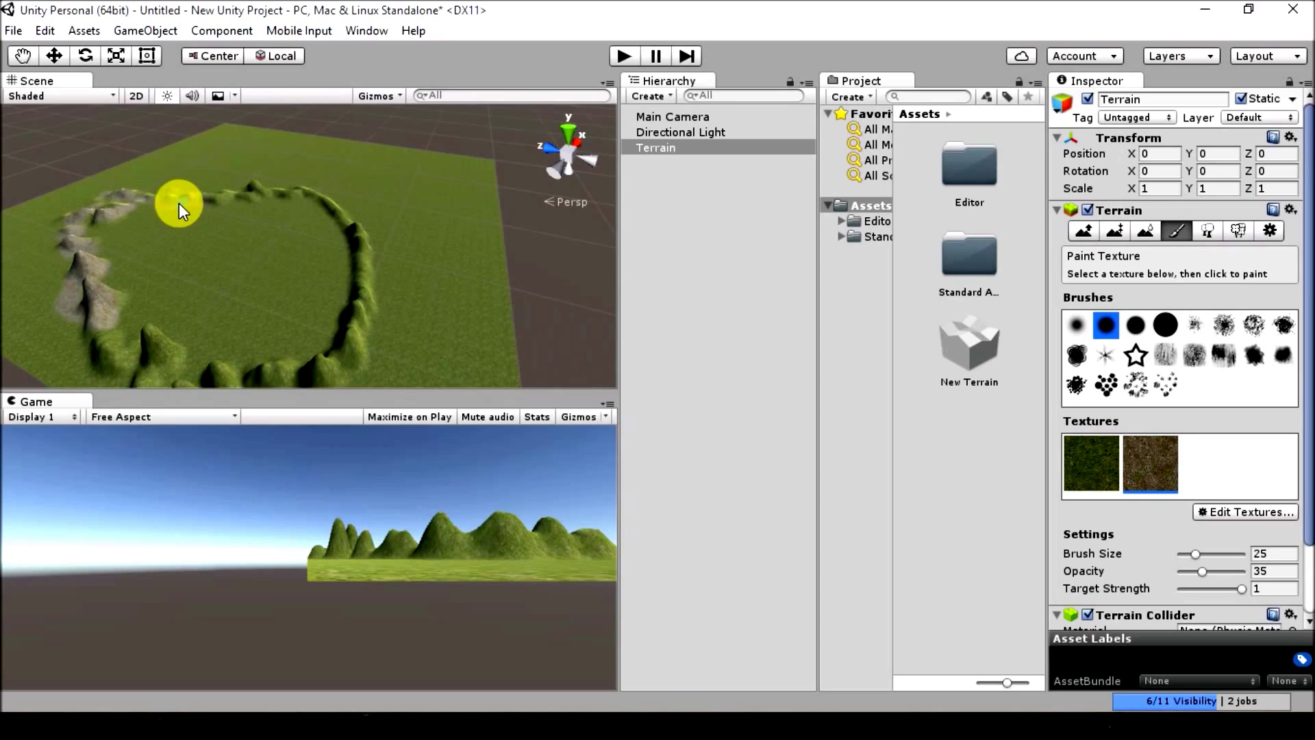
left_click_drag(245, 195, 328, 211)
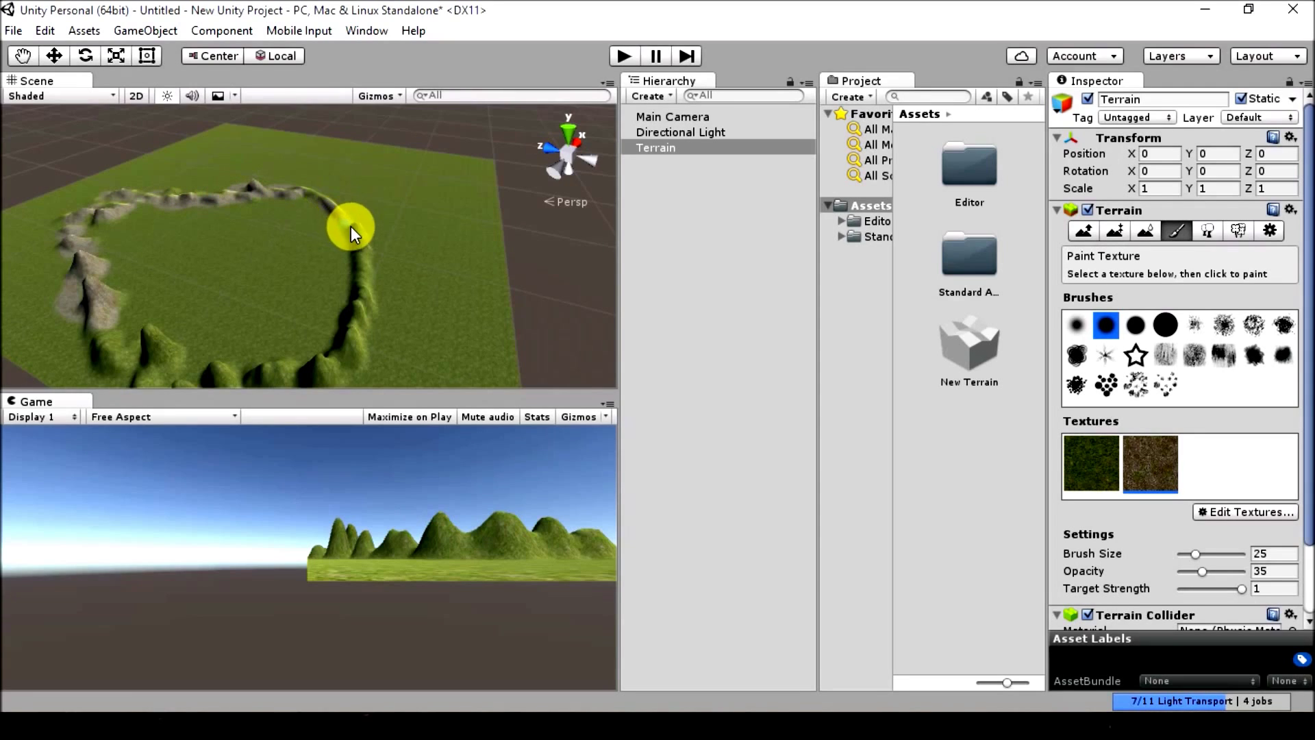
mouse_move(352, 230)
left_mouse_down()
mouse_move(368, 264)
mouse_move(298, 261)
left_mouse_up()
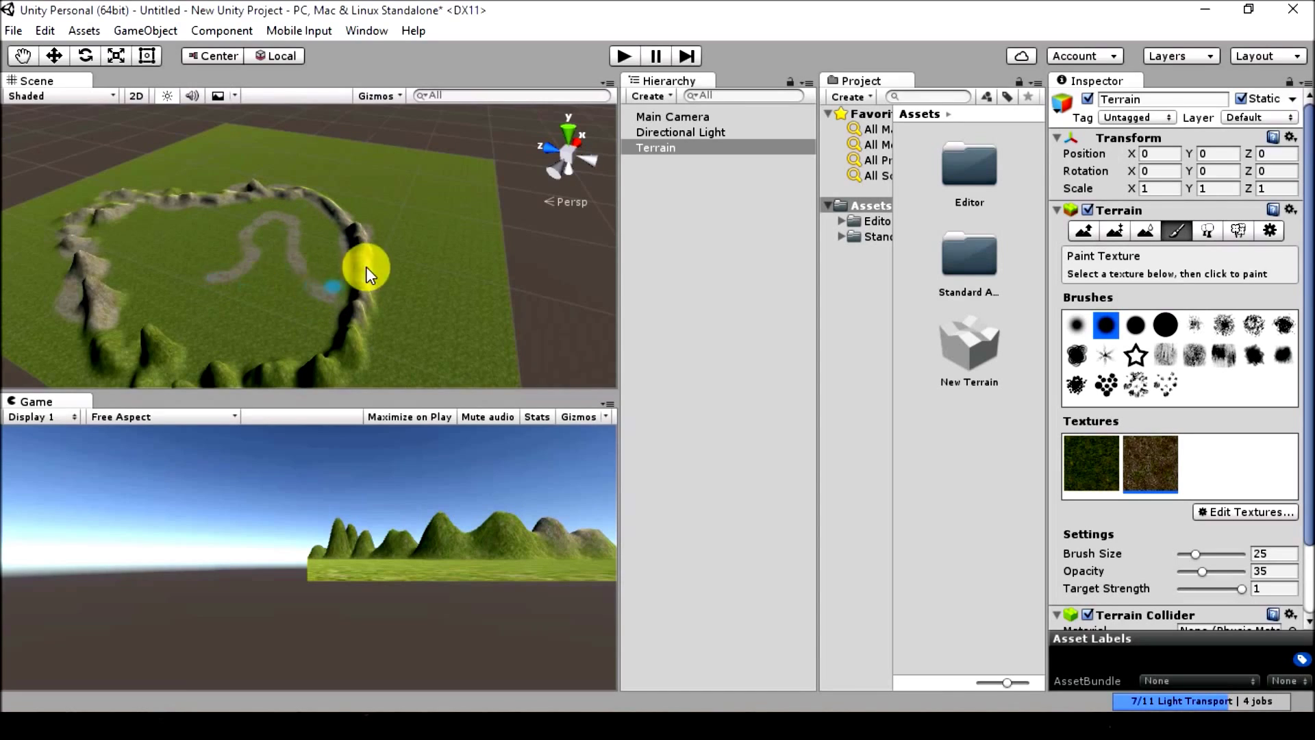
Paint a winding rocky path across the grass inside the ring
left_click_drag(189, 299, 163, 281)
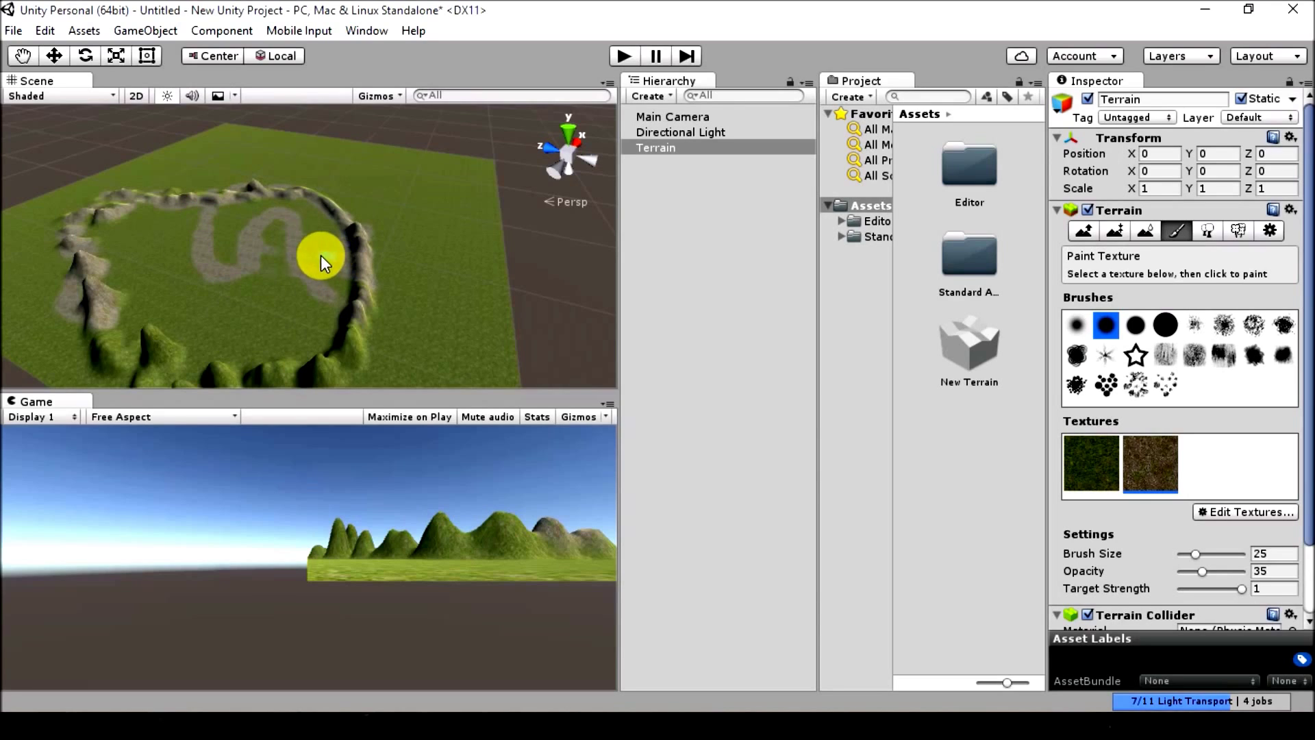
left_click_drag(352, 277, 294, 293)
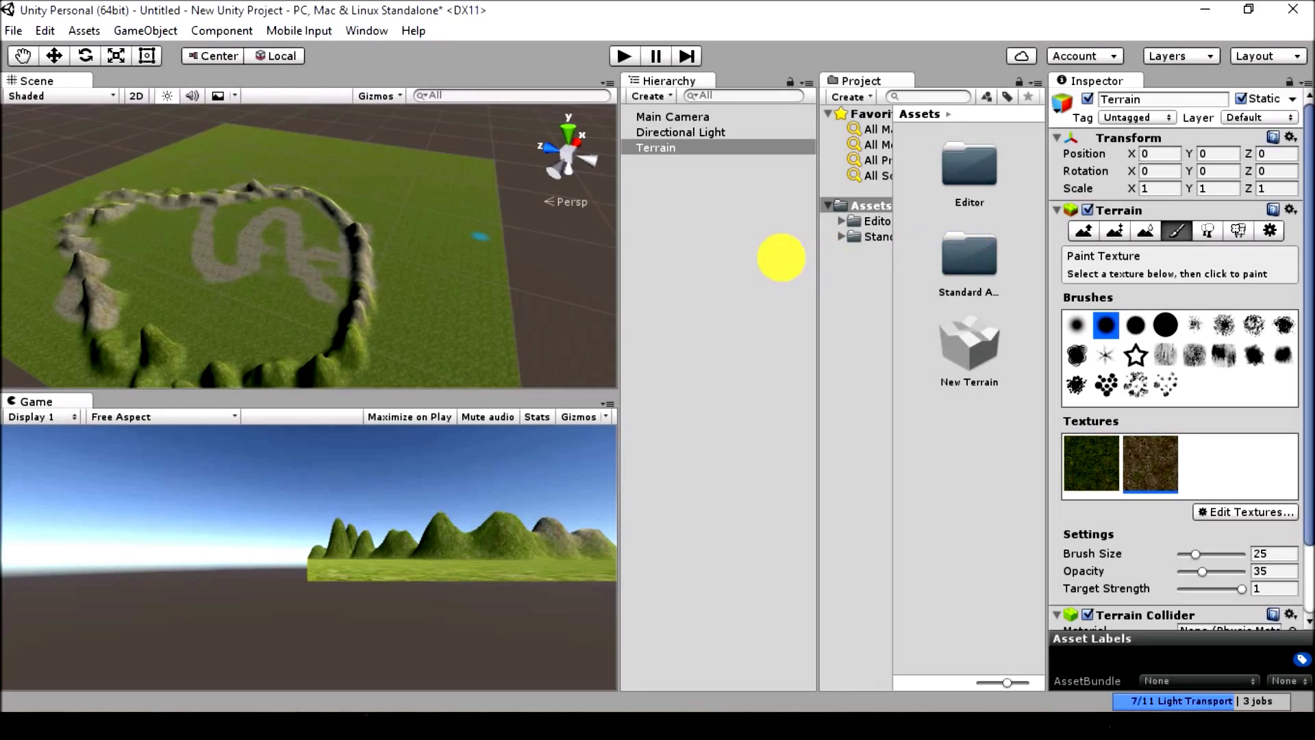
left_click(868, 237)
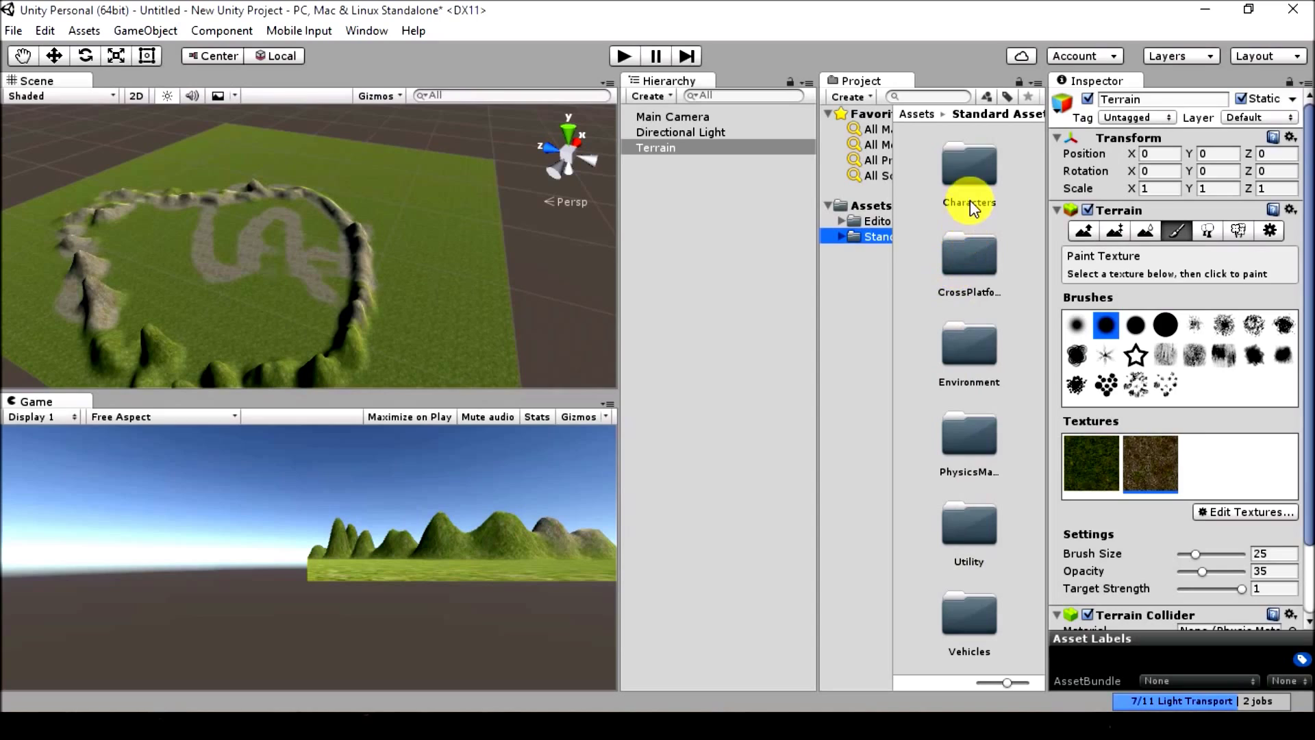
Drag FPSController from Characters > FirstPerson > Prefabs onto the terrain inside the ring
double_click(968, 175)
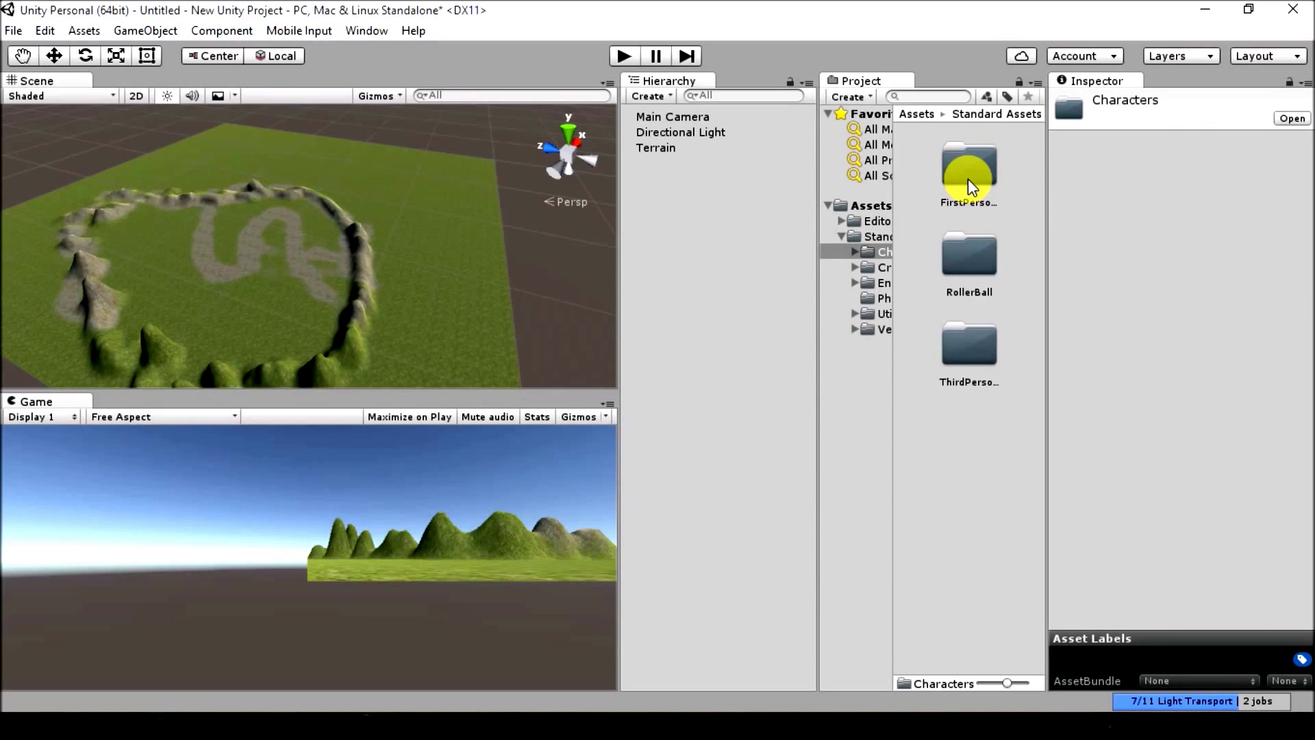
left_click(977, 182)
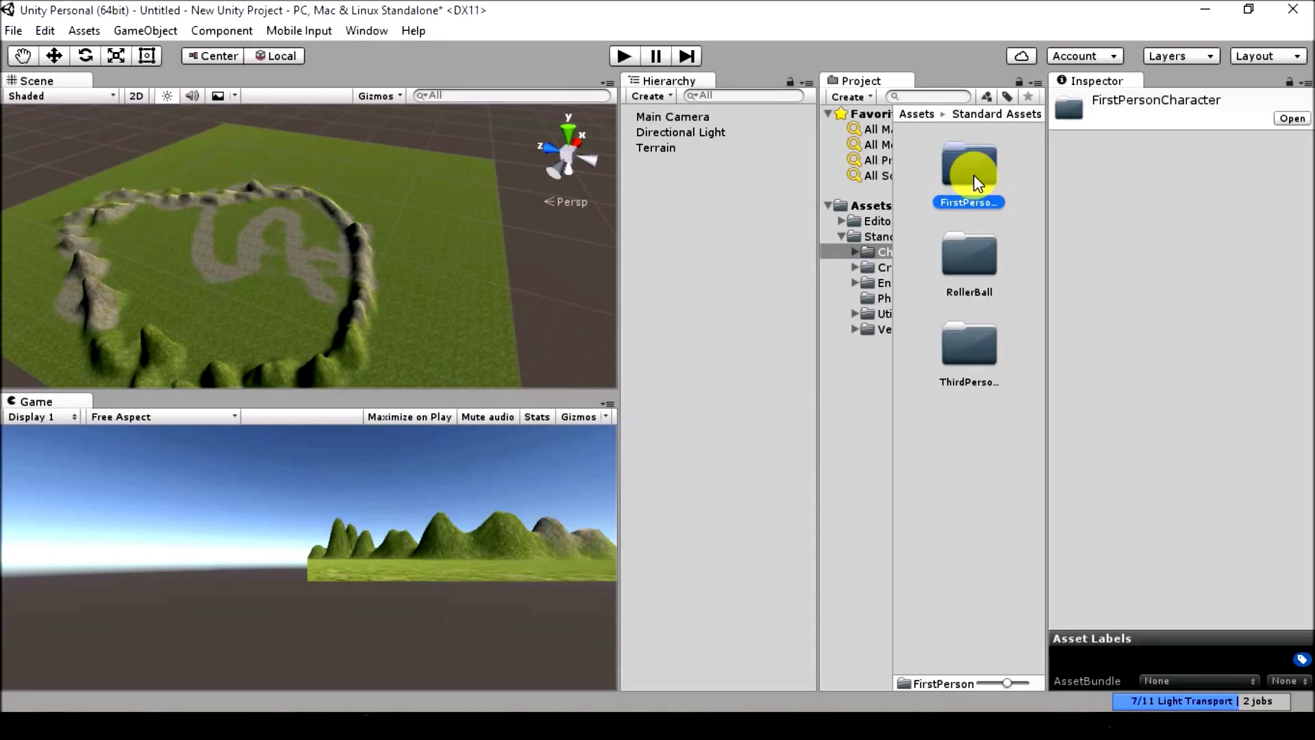
double_click(972, 175)
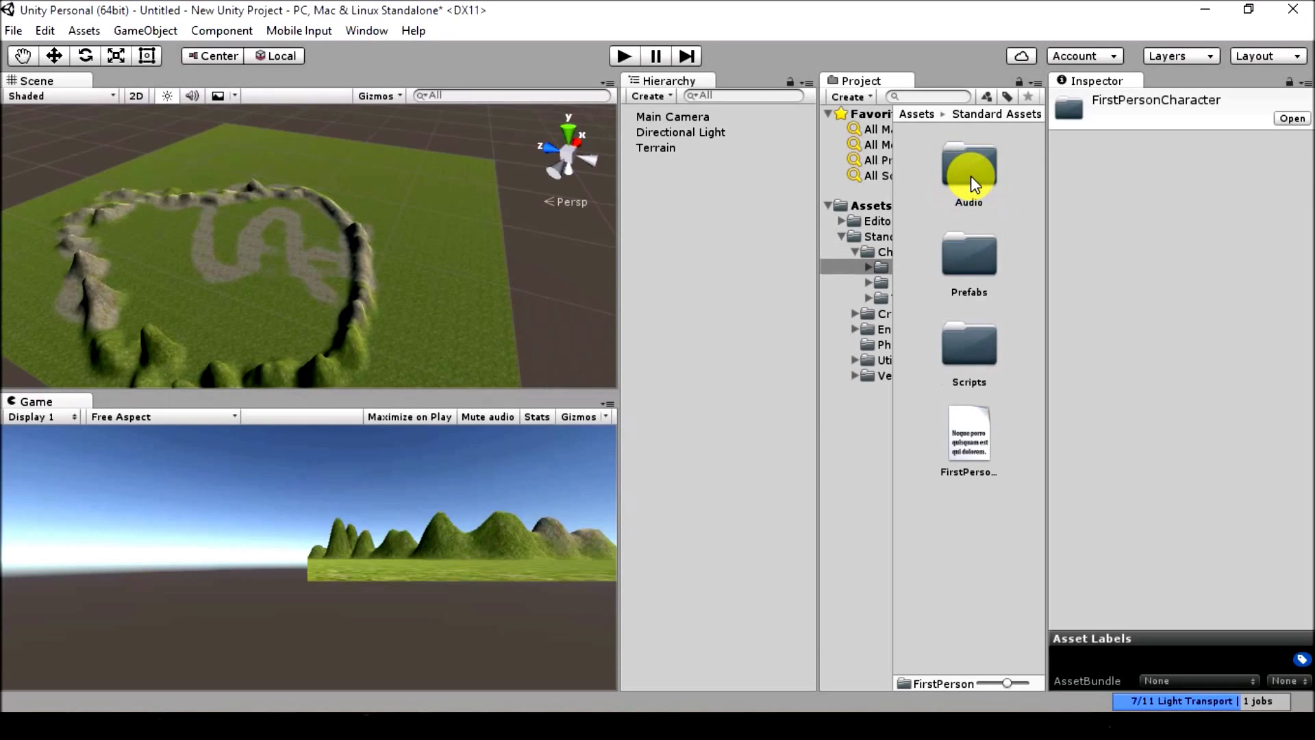
double_click(972, 259)
left_click_drag(963, 179, 236, 258)
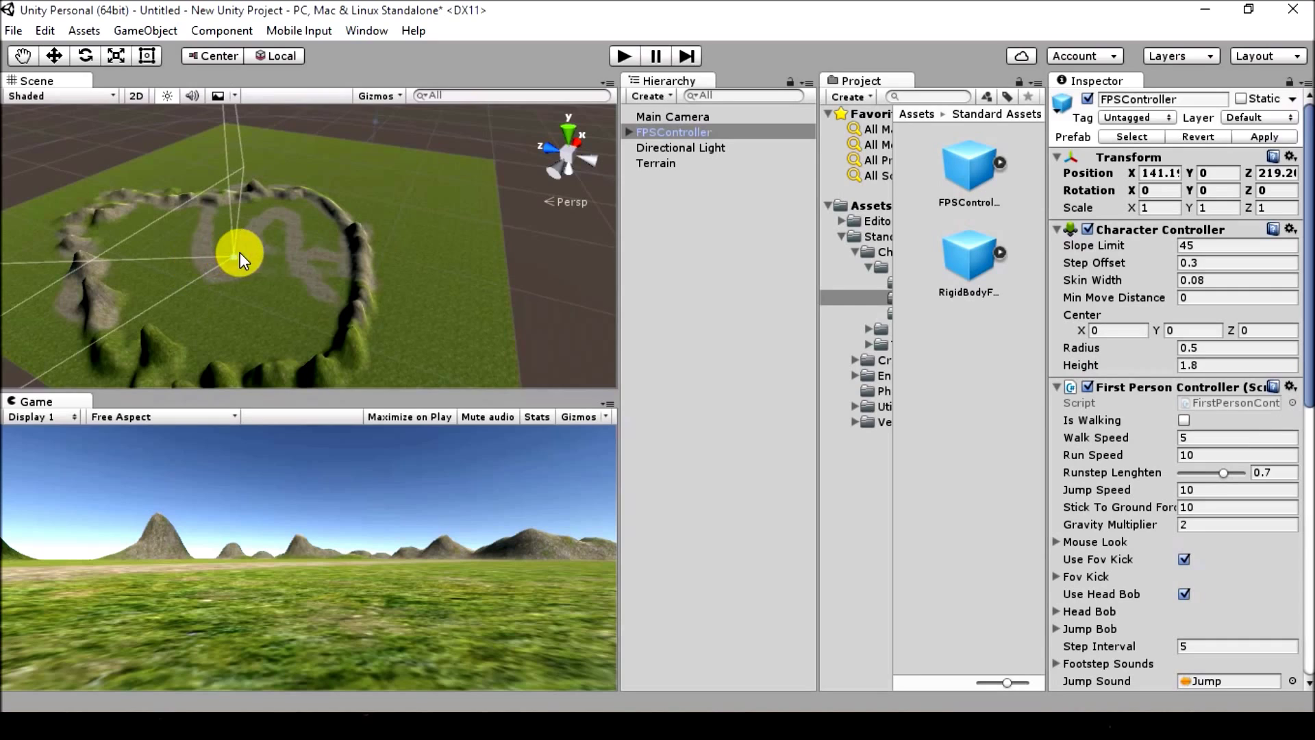
Move the FPSController to X 141.1, Y 0, Z 206.8 and enable Maximize on Play
key("w")
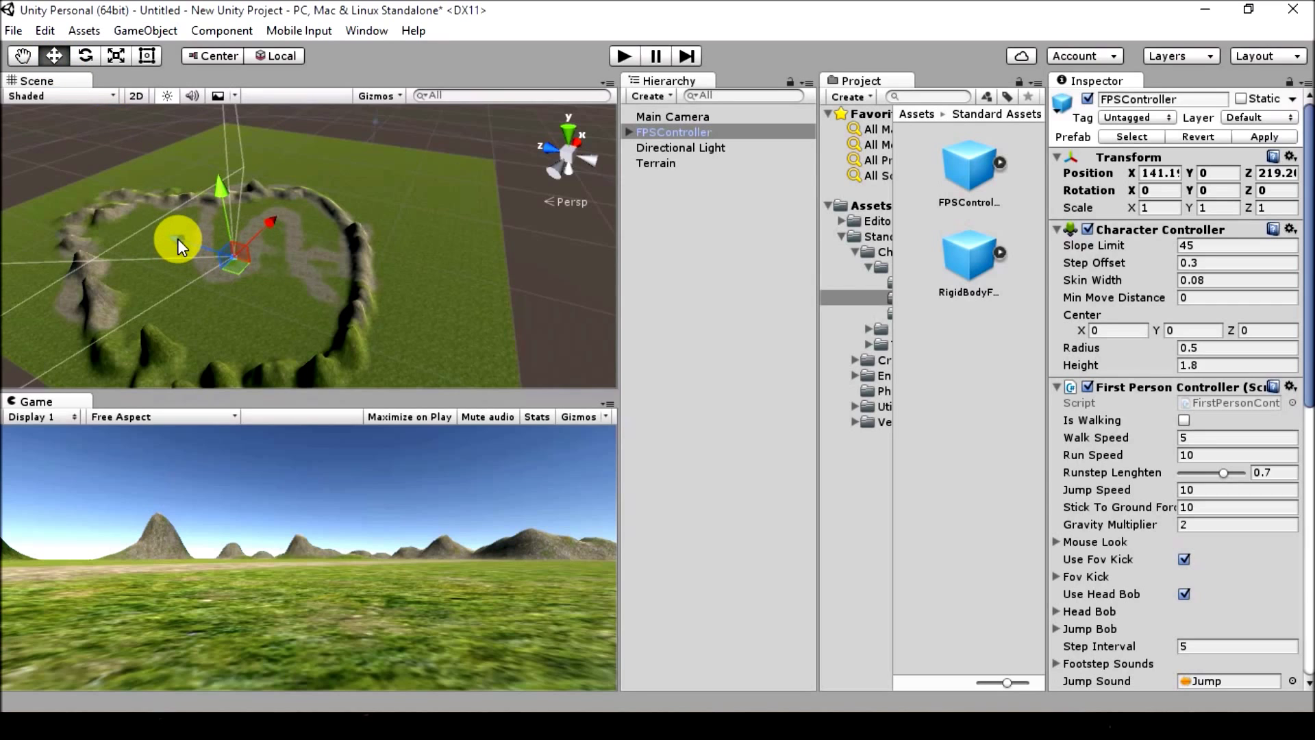
left_click_drag(178, 239, 192, 233)
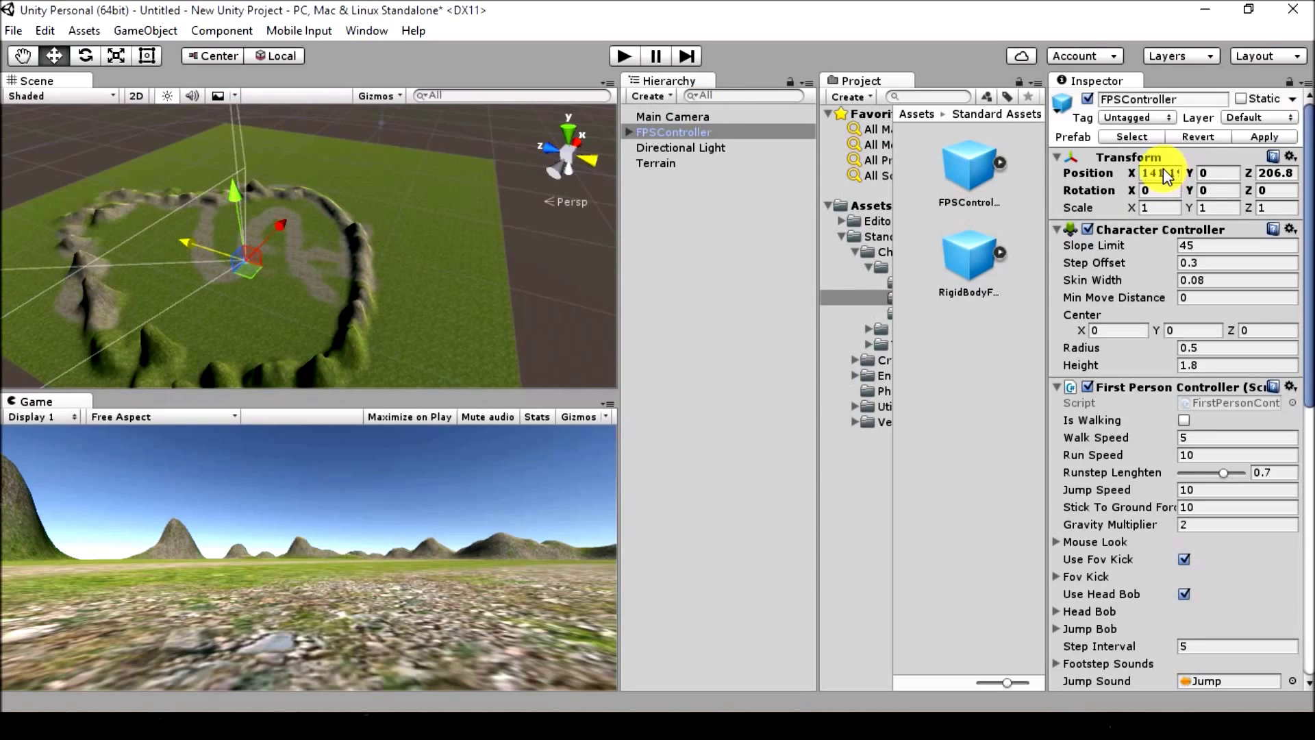
left_click(1217, 172)
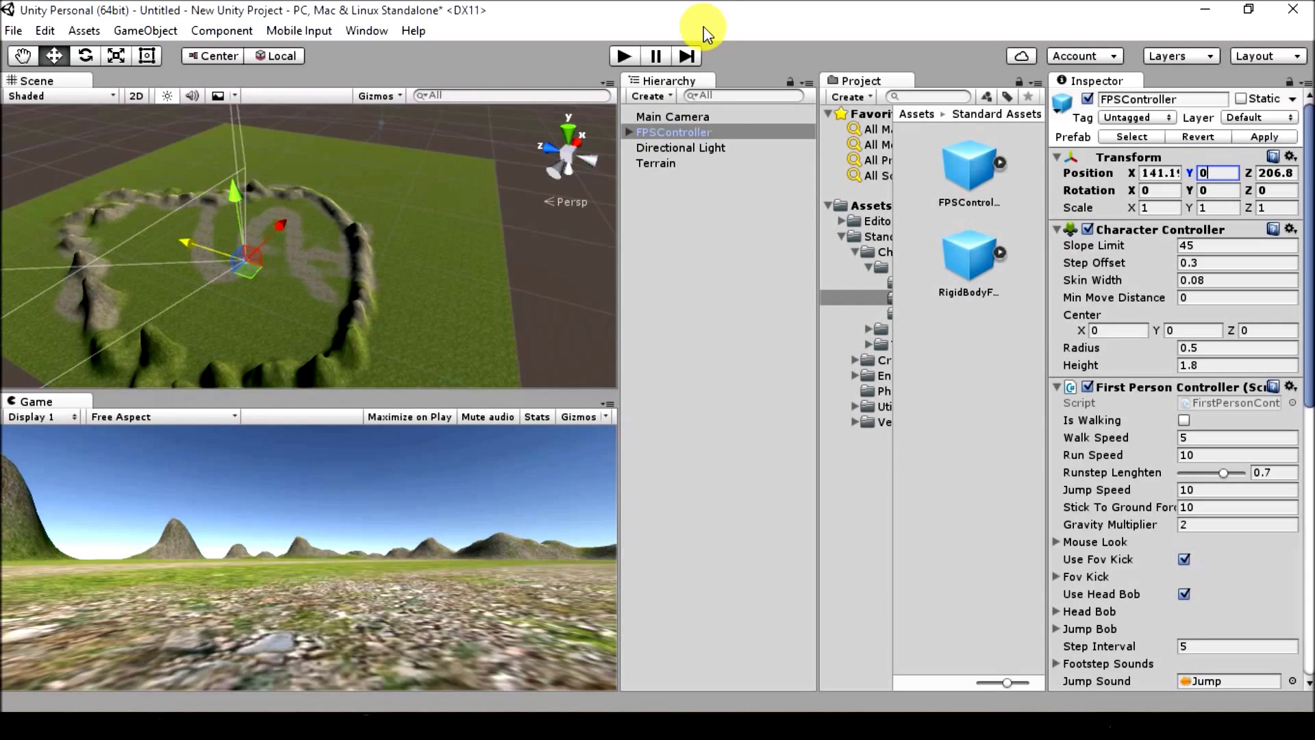
left_click(434, 420)
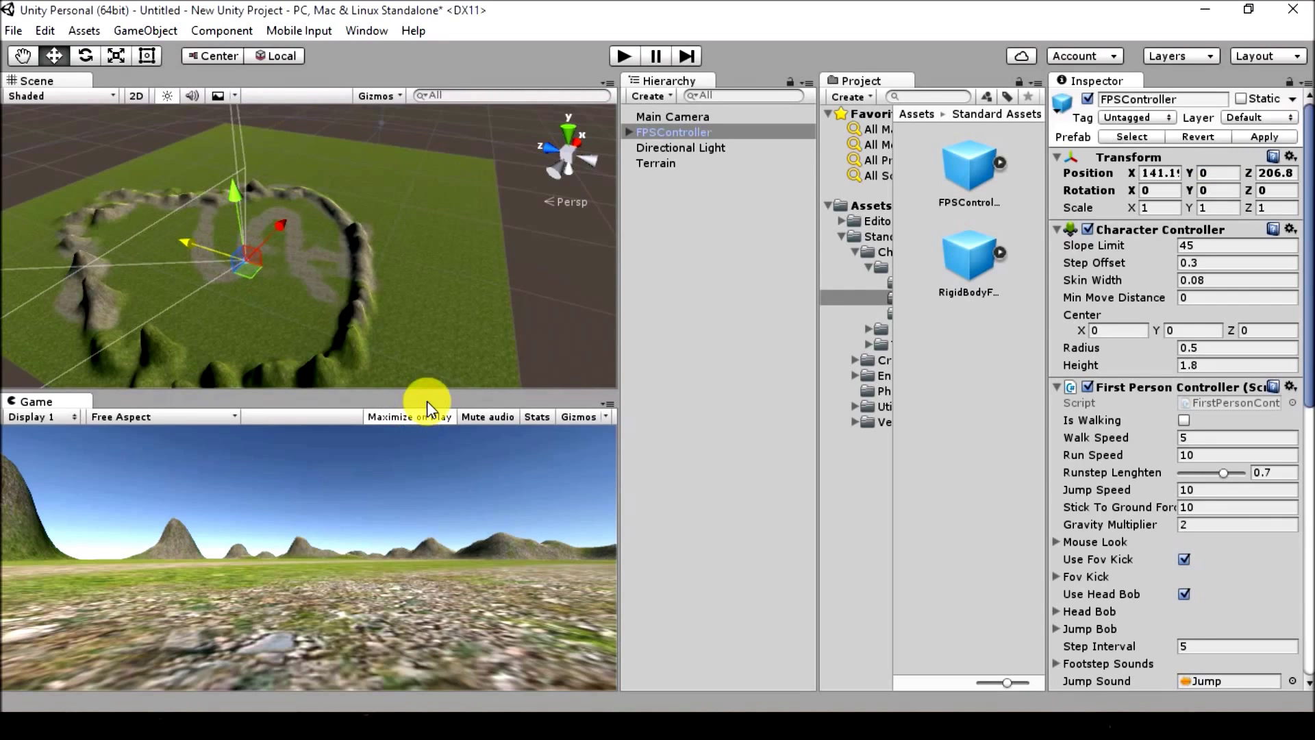
Play the scene, walk forward with W toward the hills, then stop playing
left_click(620, 56)
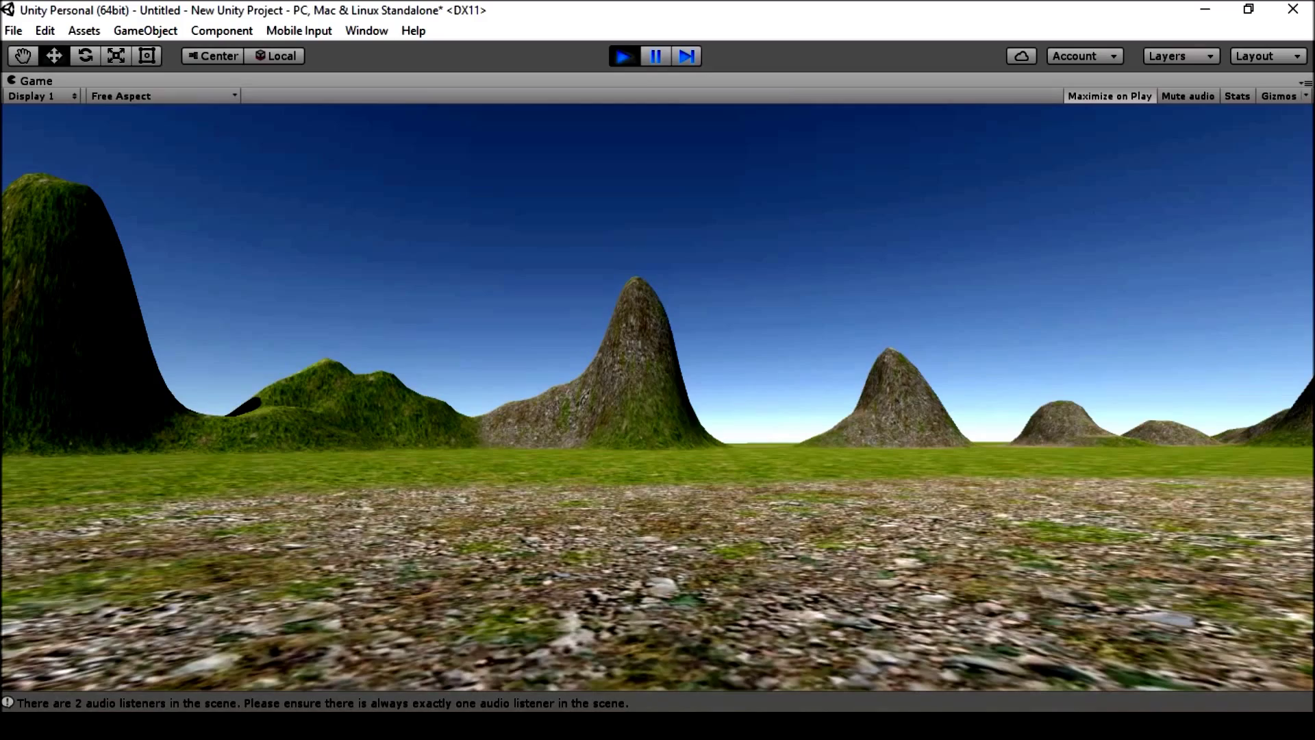
key("w")
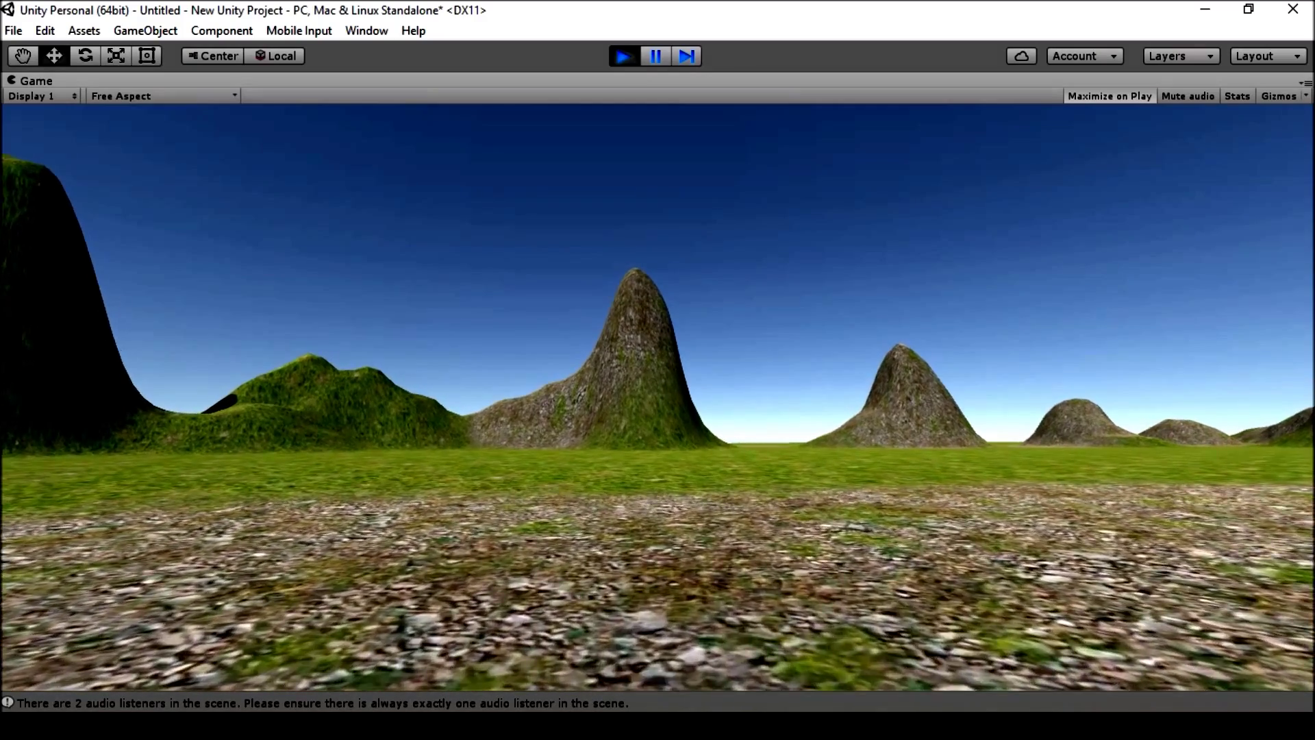
key("w")
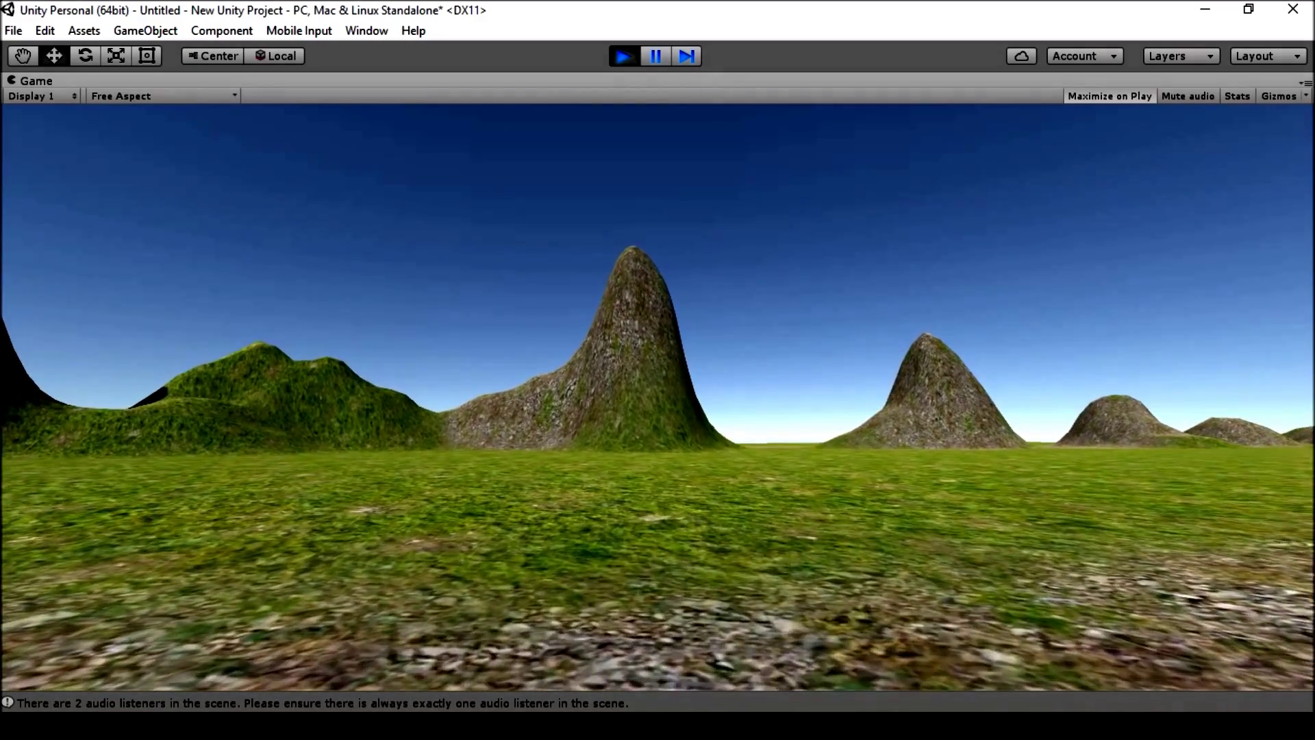
key("Escape")
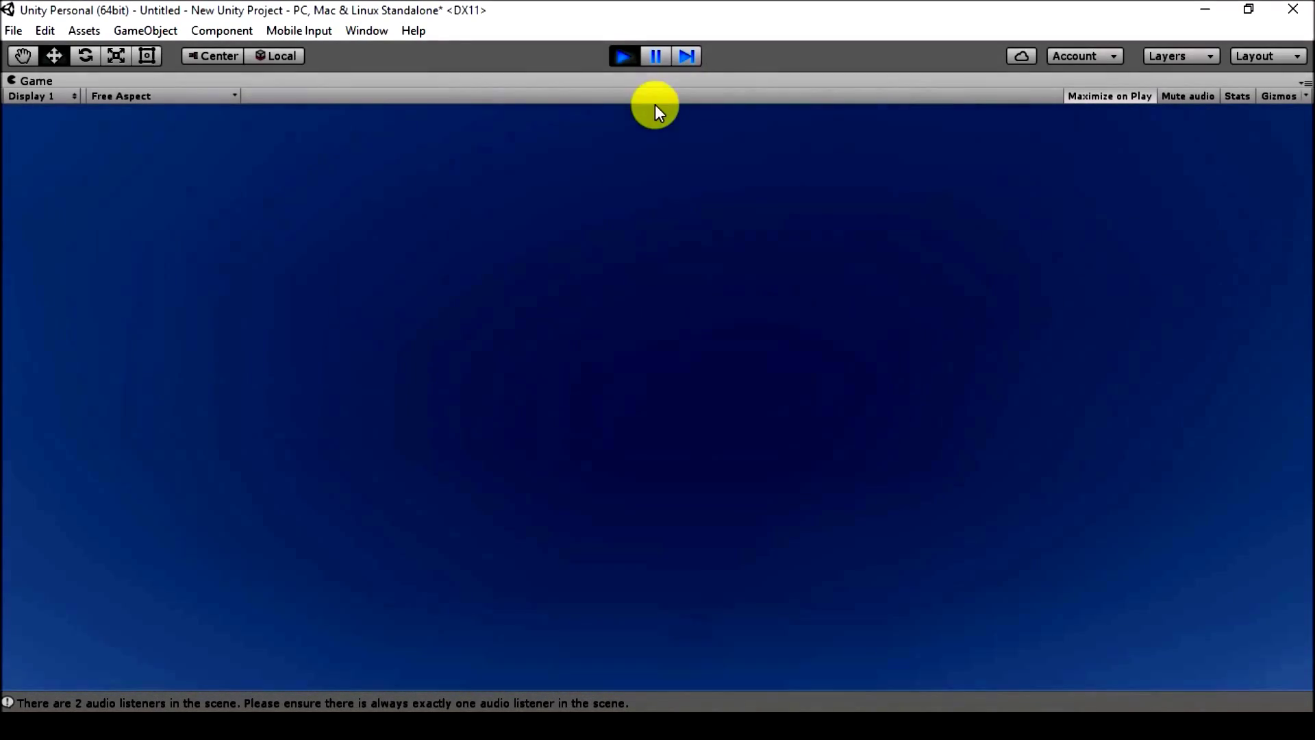
left_click(623, 54)
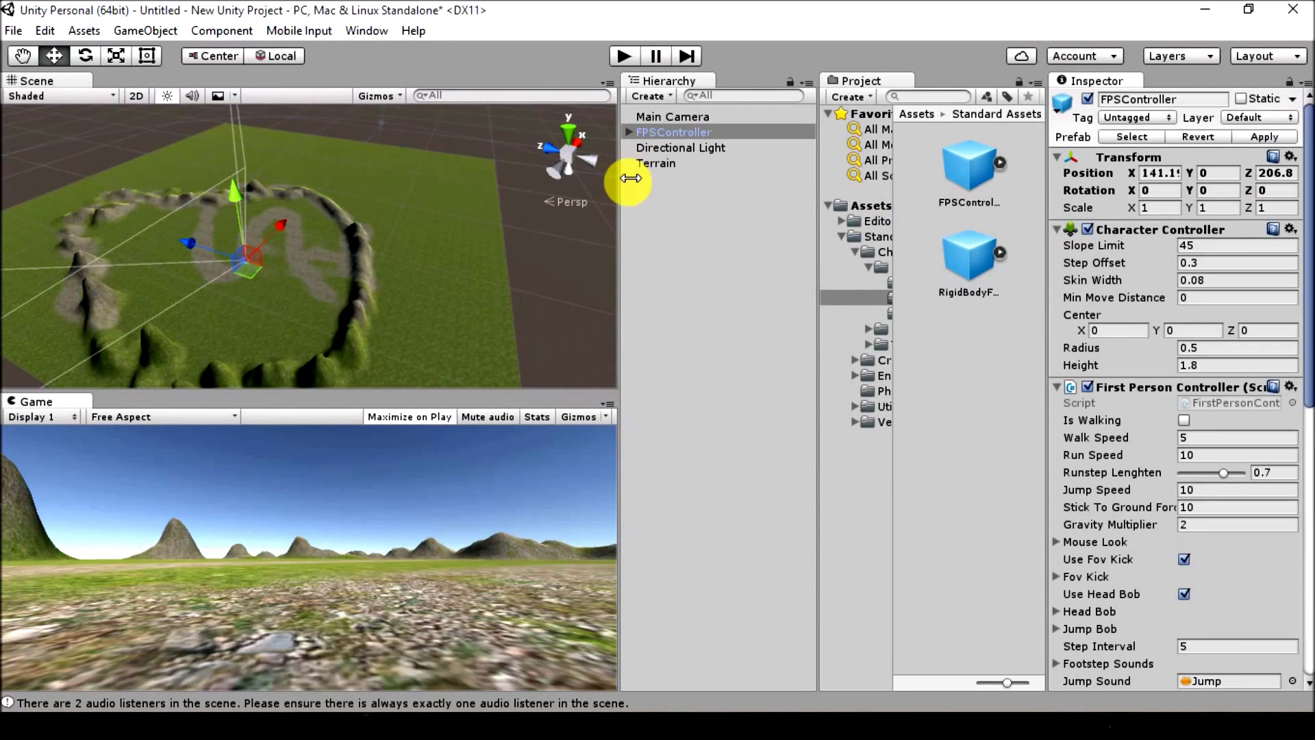
Delete the FPSController object from the Hierarchy, then reveal the Characters asset folder
left_click(628, 131)
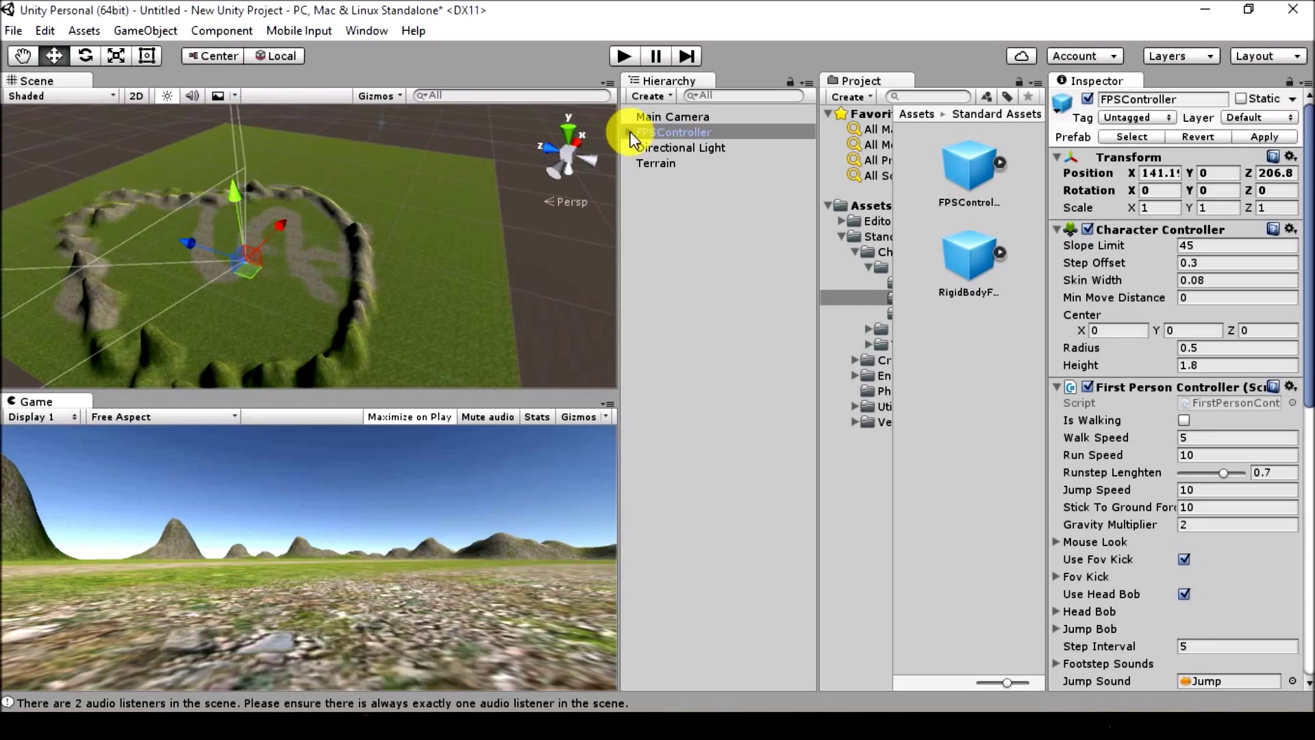
left_click(628, 132)
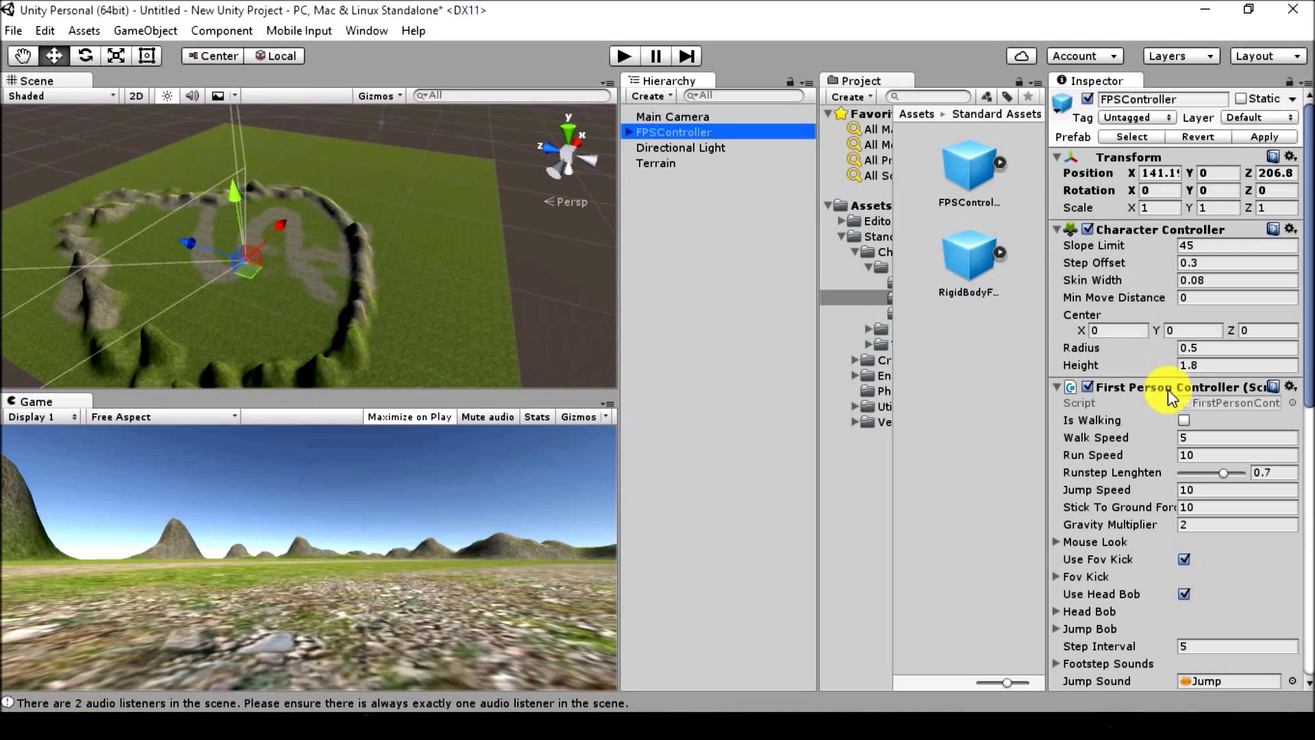
scroll(1157, 432, "down", 10)
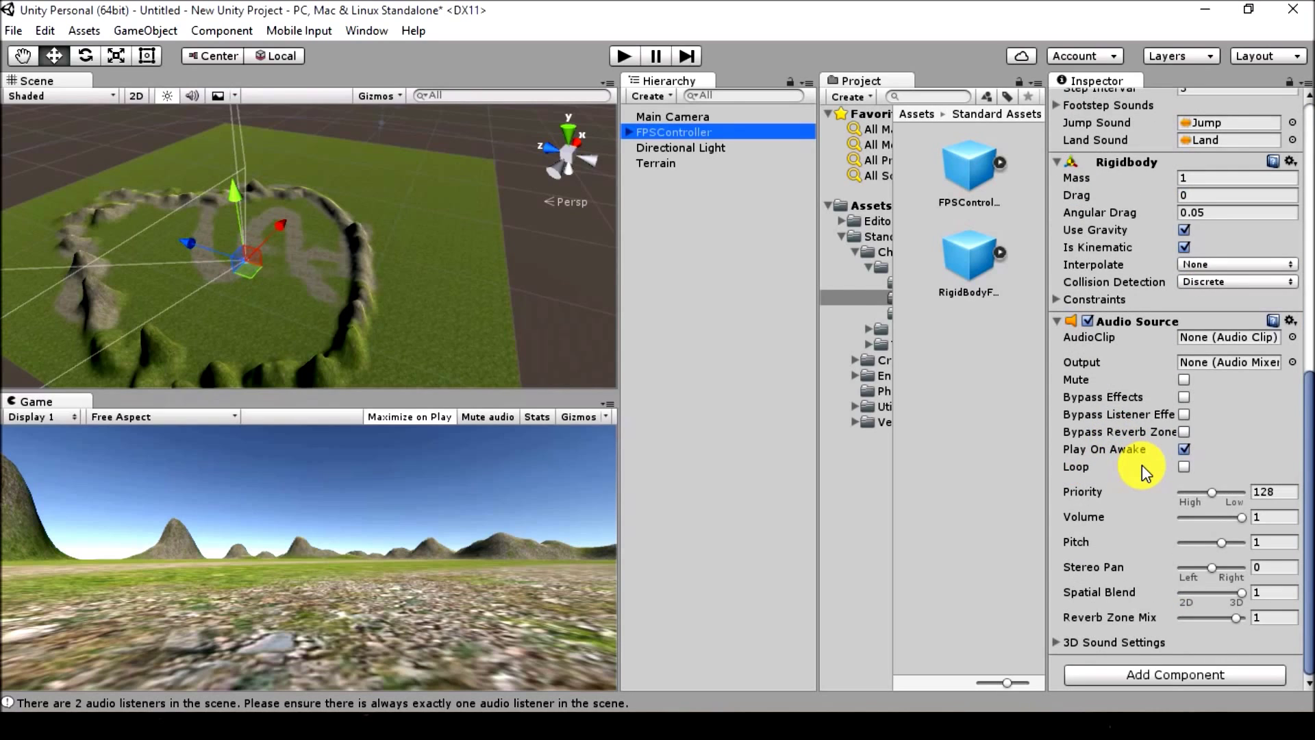
scroll(1141, 464, "up", 10)
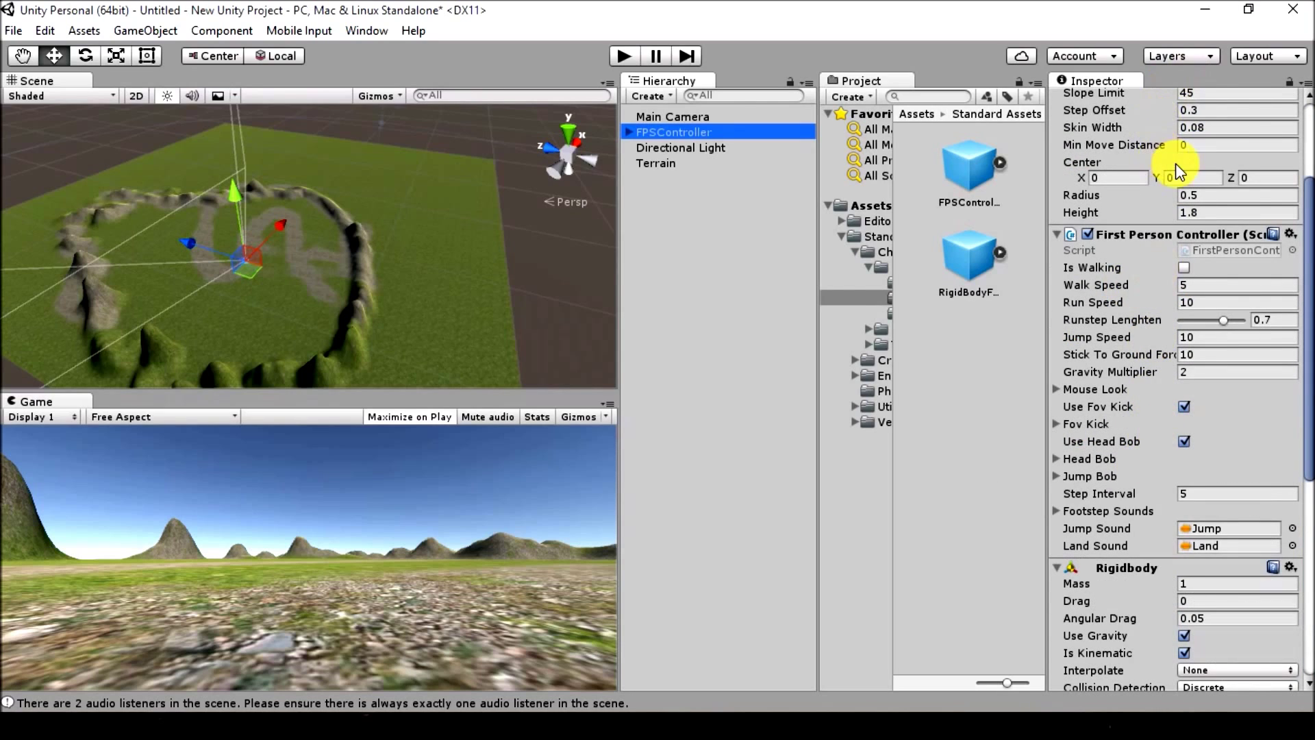
scroll(1175, 163, "up", 3)
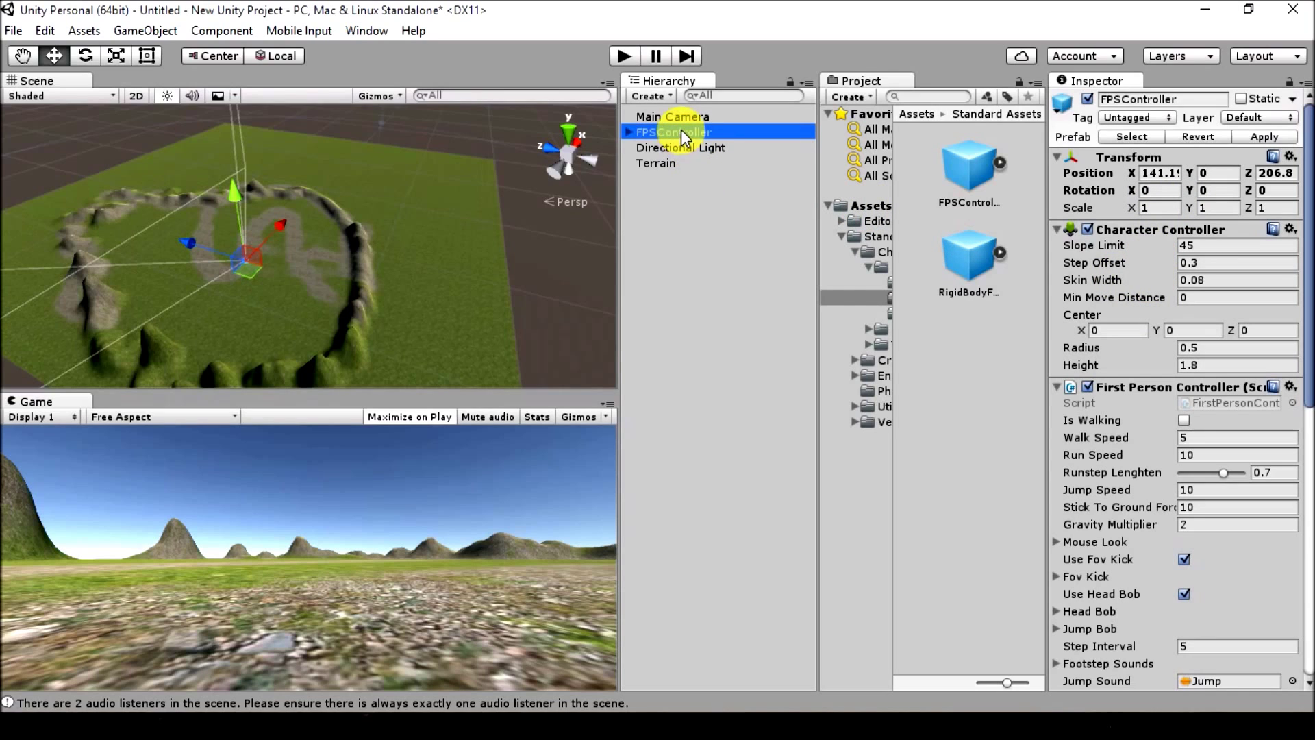
left_click(697, 247)
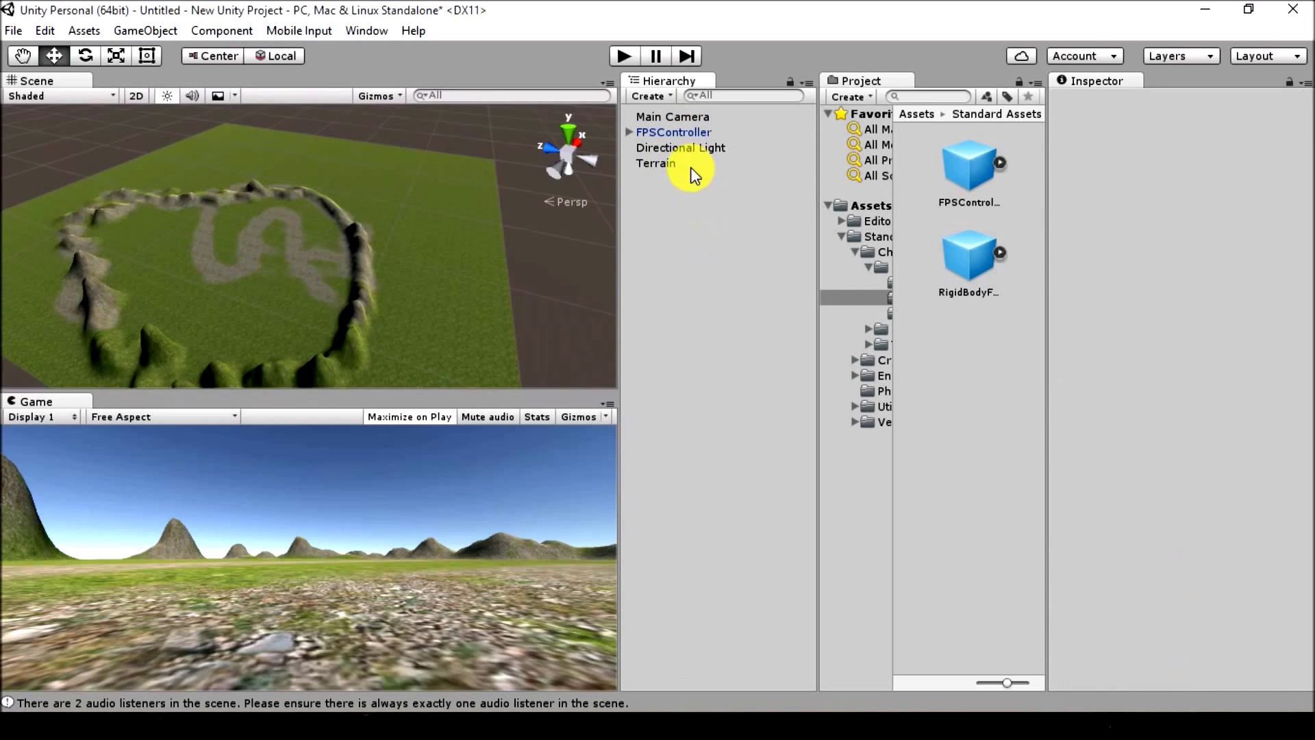
left_click(693, 134)
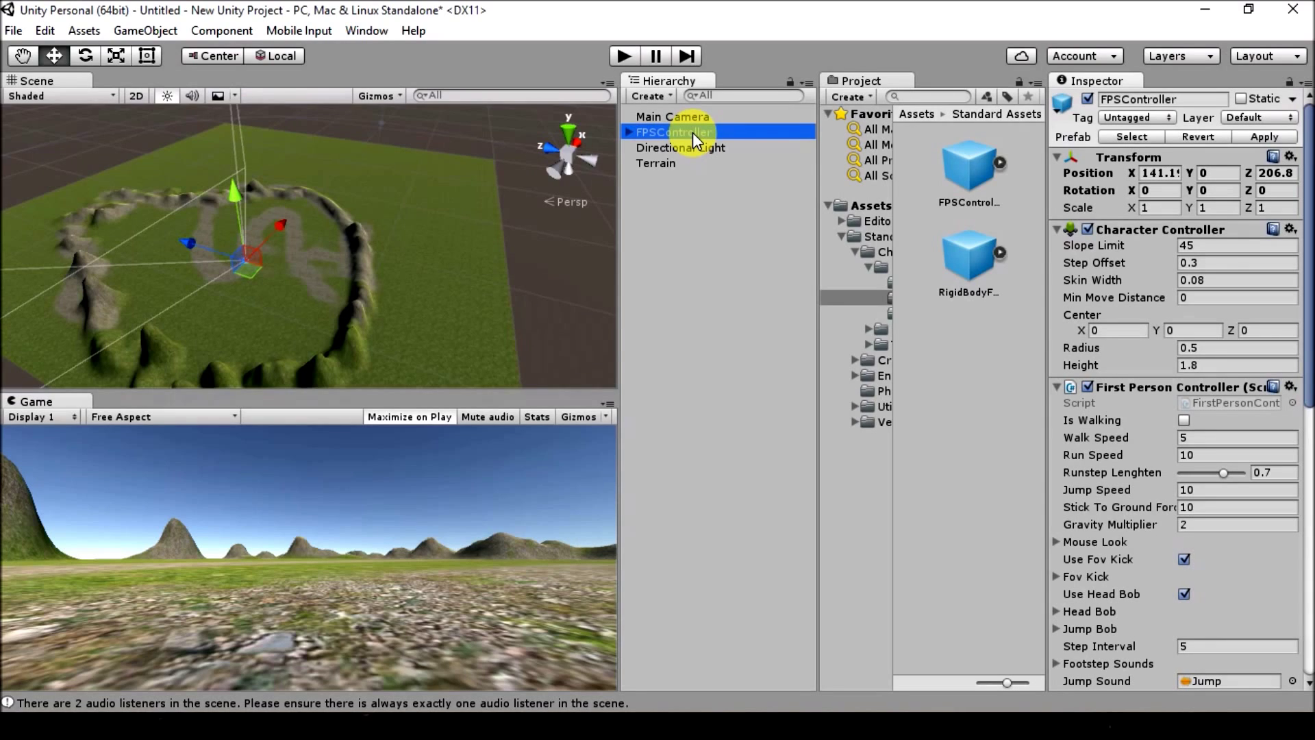
right_click(687, 134)
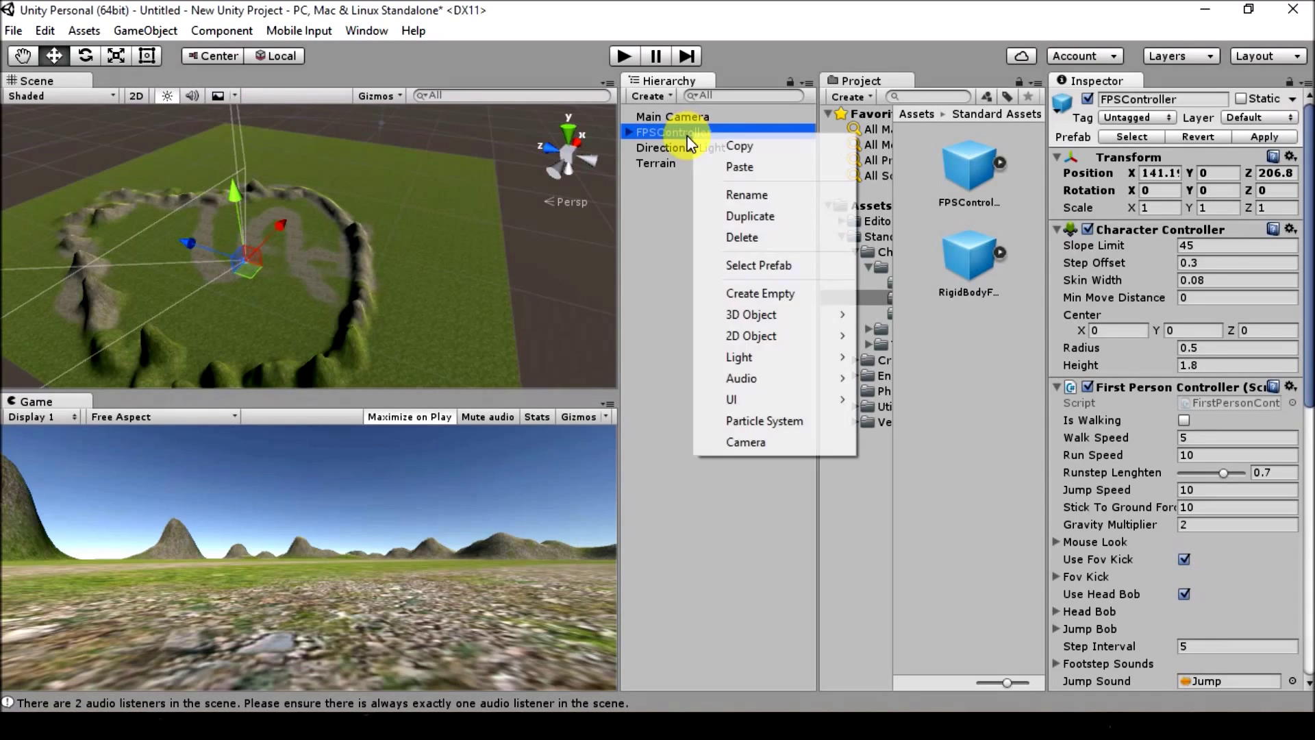
left_click(730, 233)
left_click(884, 253)
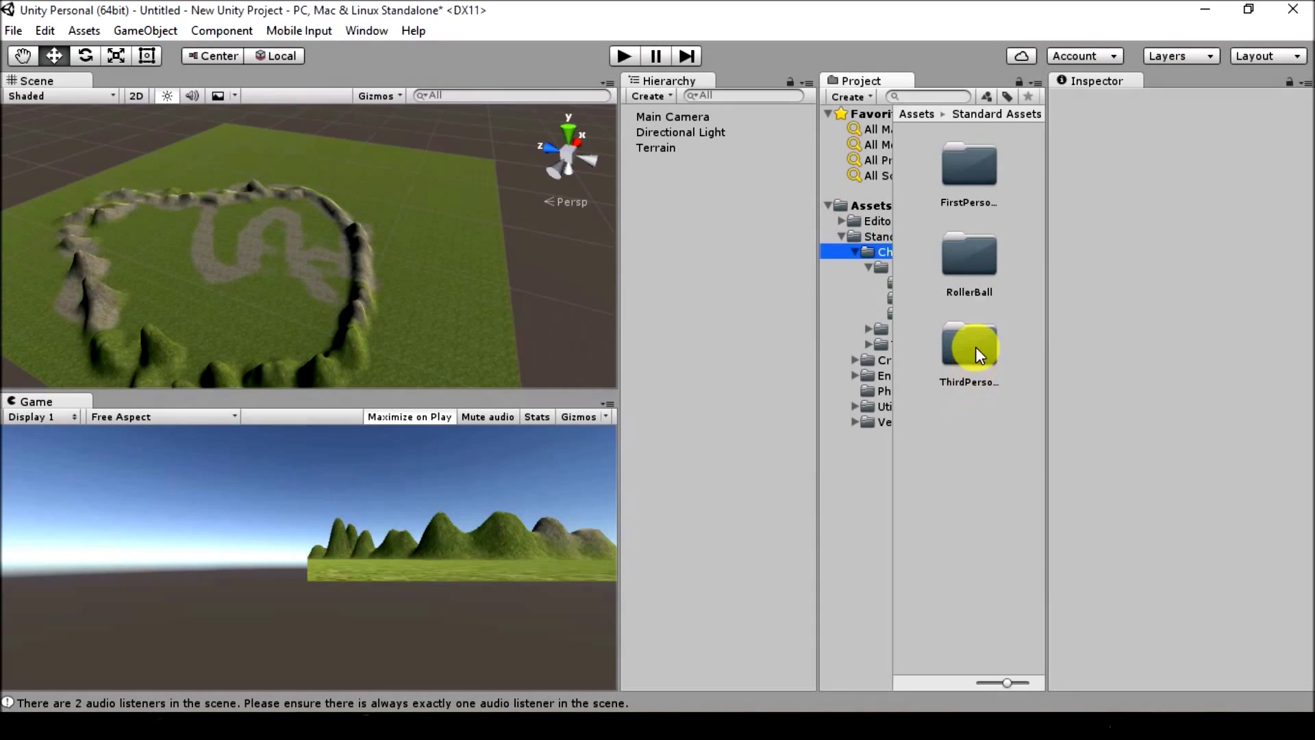
Open ThirdPersonCharacter > Prefabs, rotate the ThirdPersonController preview, and drag it into the scene
double_click(970, 341)
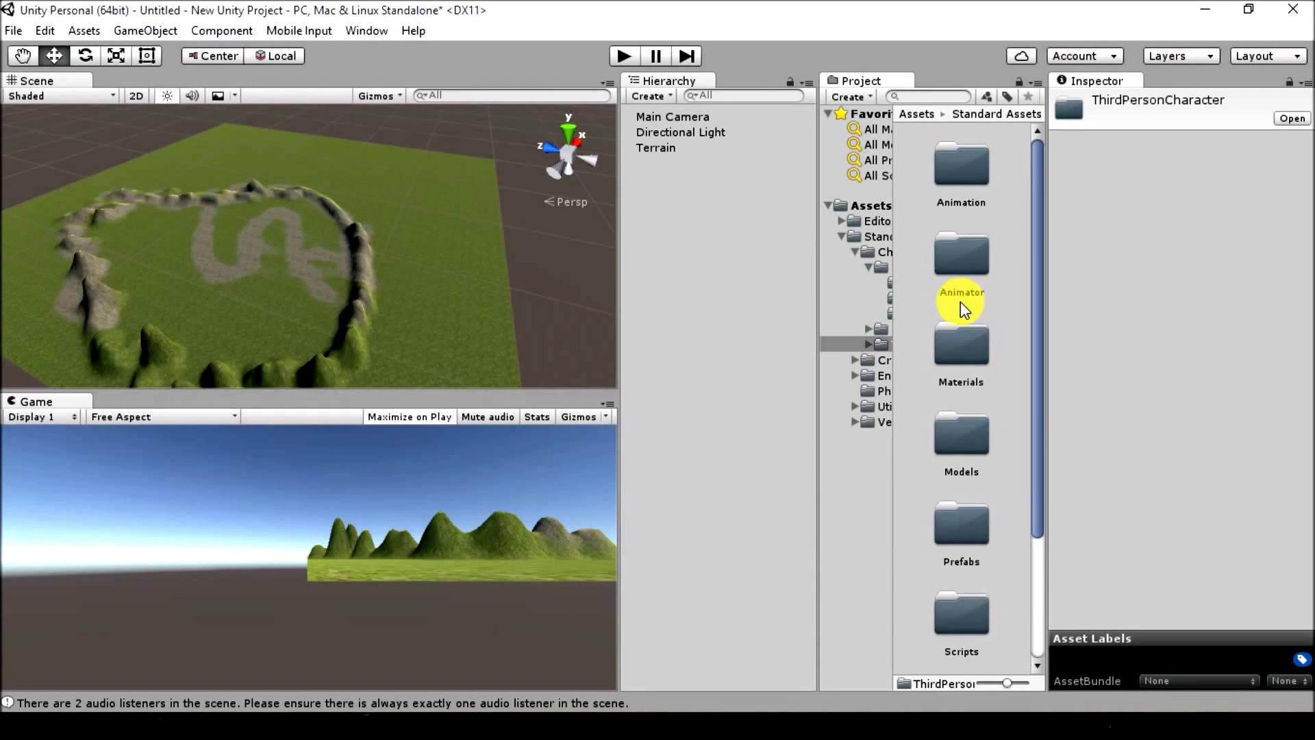
scroll(960, 302, "down", 3)
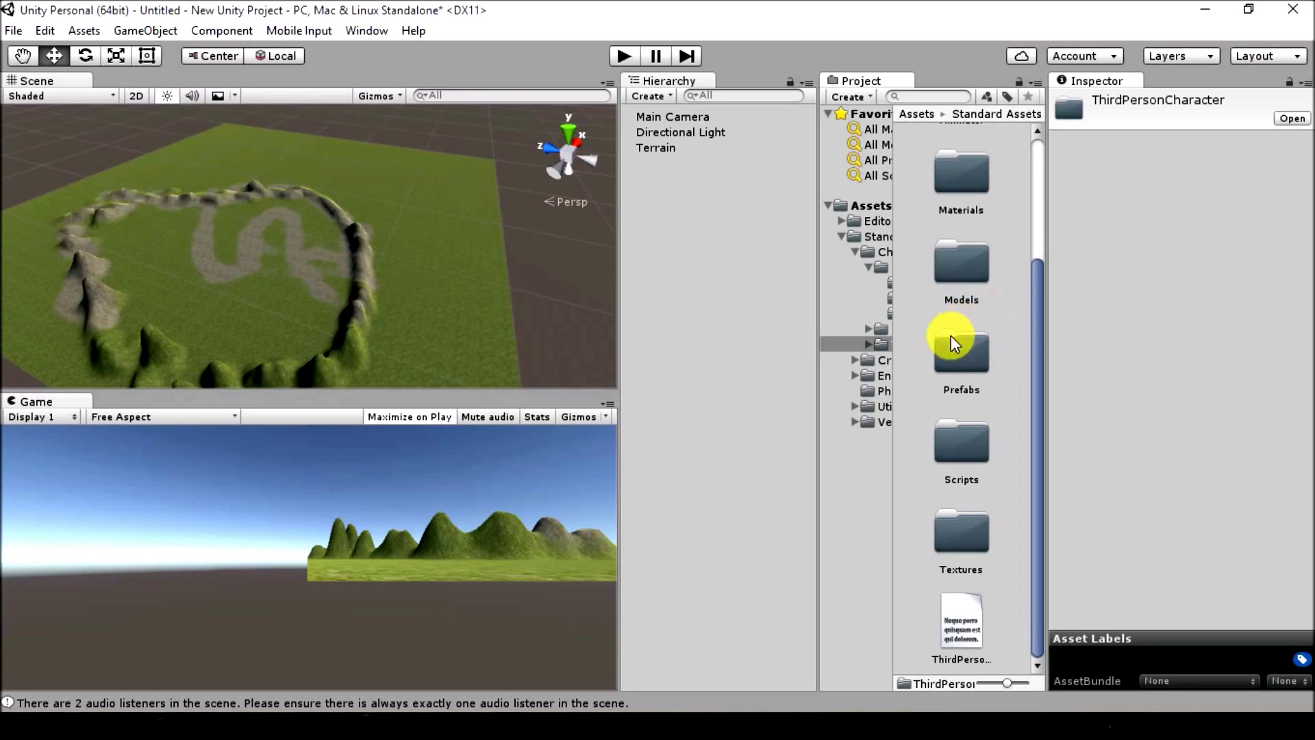
double_click(961, 351)
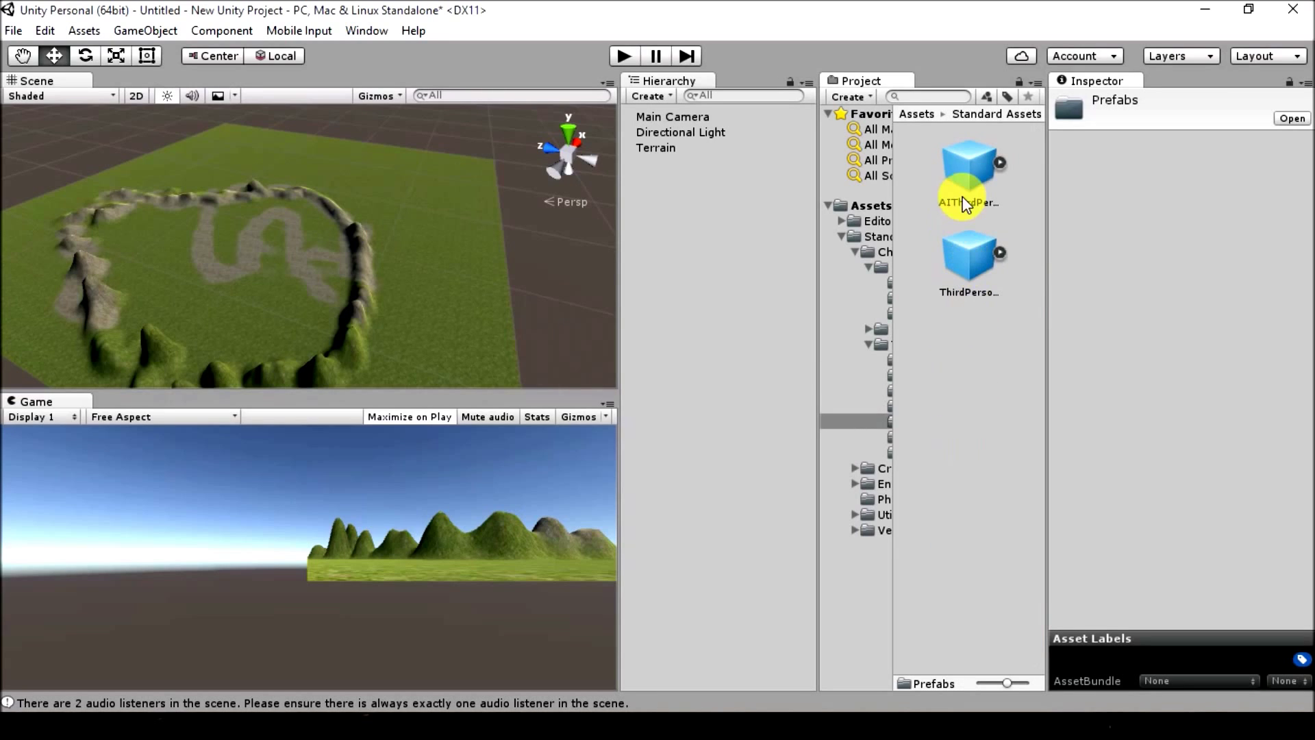
left_click(987, 271)
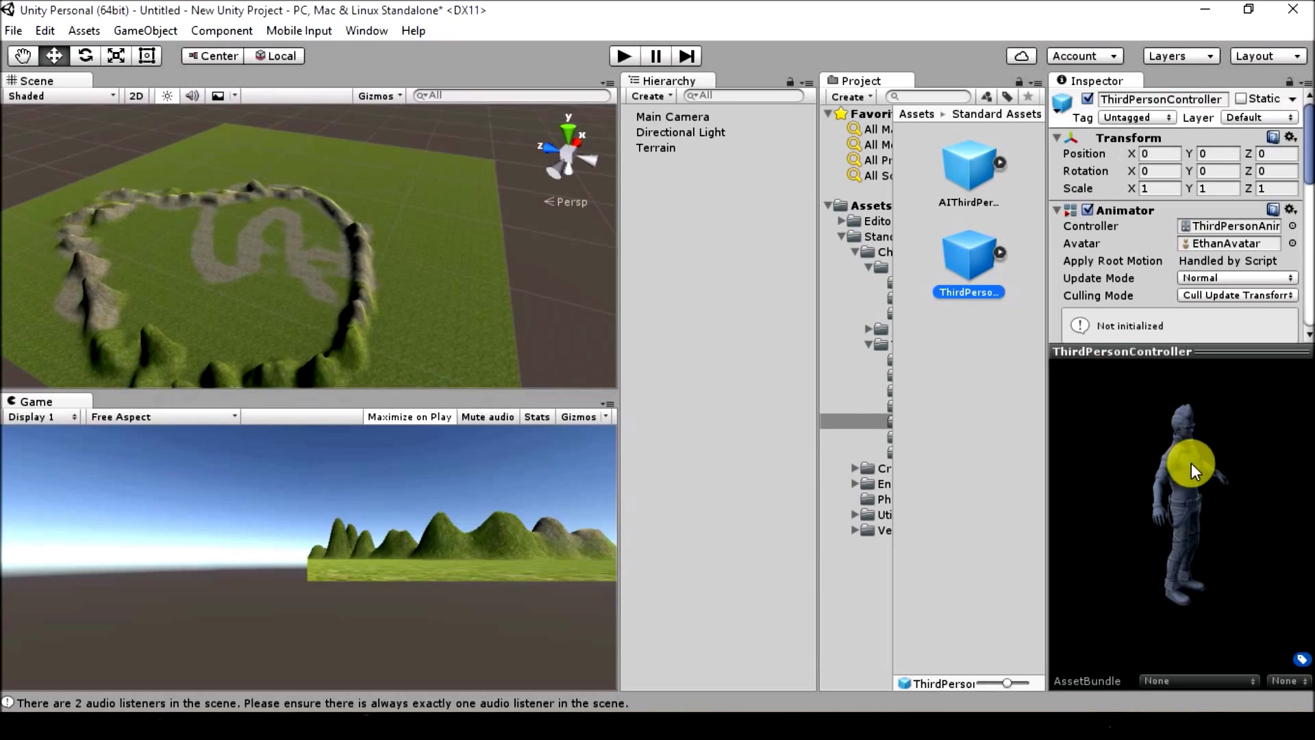
left_click(1180, 470)
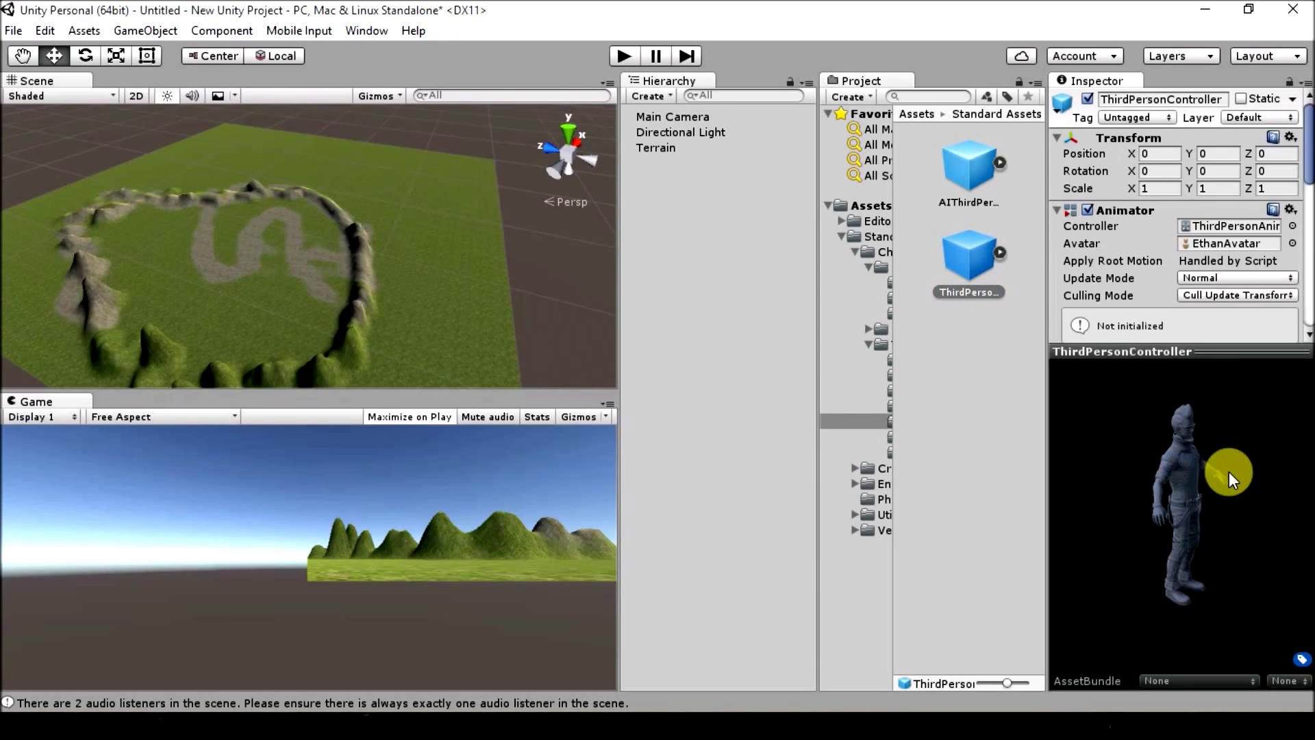
left_click_drag(1163, 461, 1206, 489)
left_click_drag(975, 248, 256, 257)
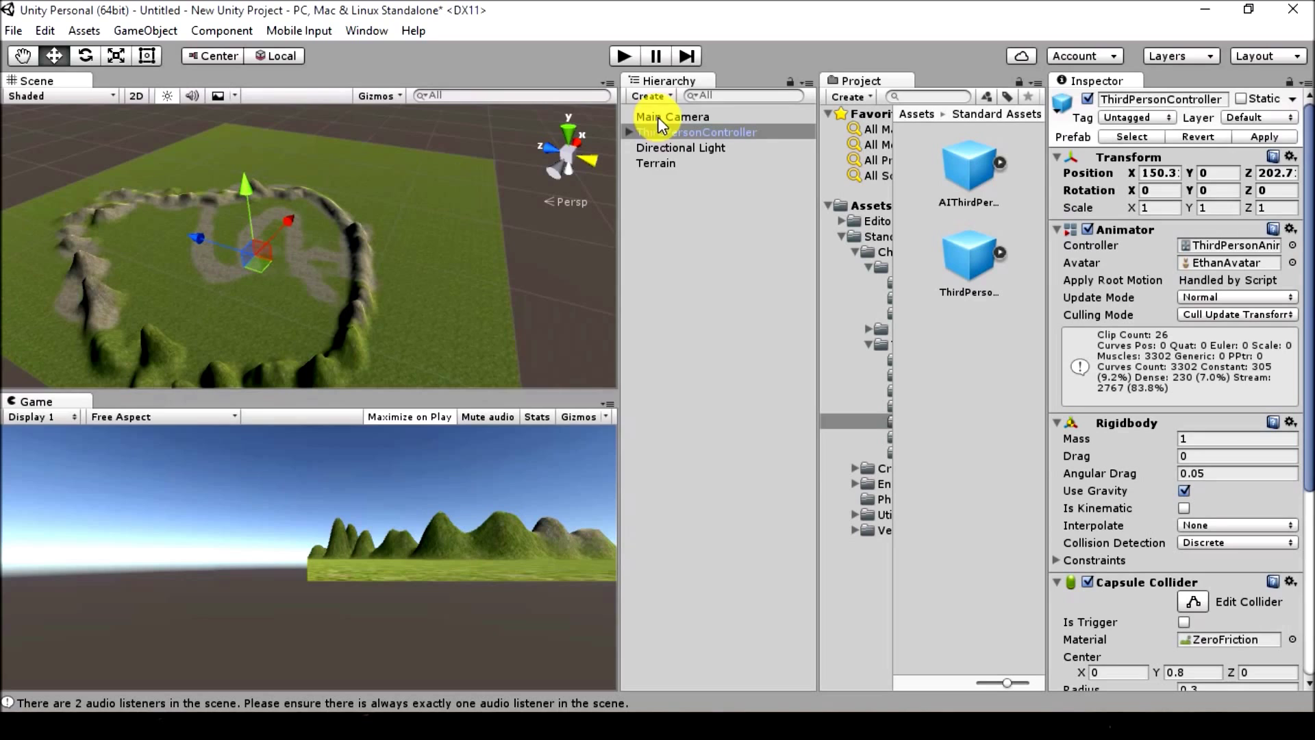
Make Main Camera a child of ThirdPersonController and begin adjusting its position values
mouse_move(671, 118)
left_mouse_down()
mouse_move(676, 136)
mouse_move(681, 112)
left_mouse_up()
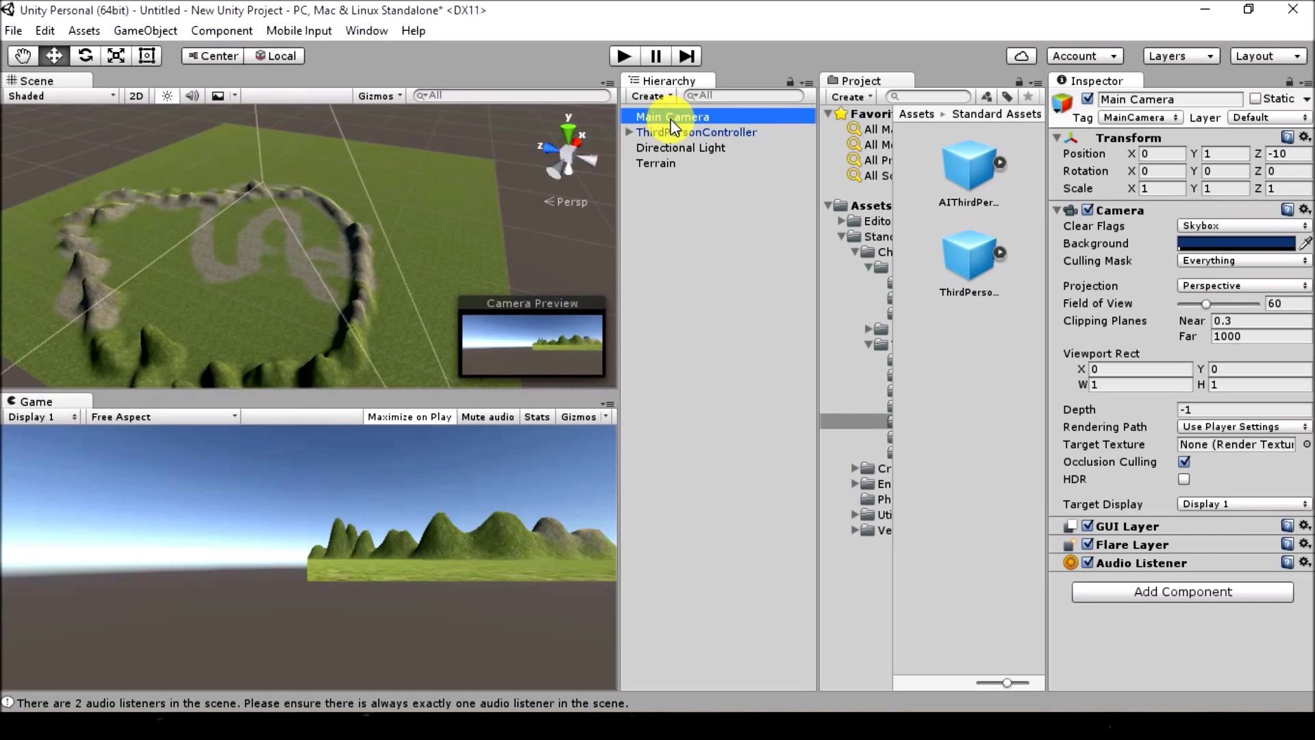
left_click_drag(676, 114, 683, 130)
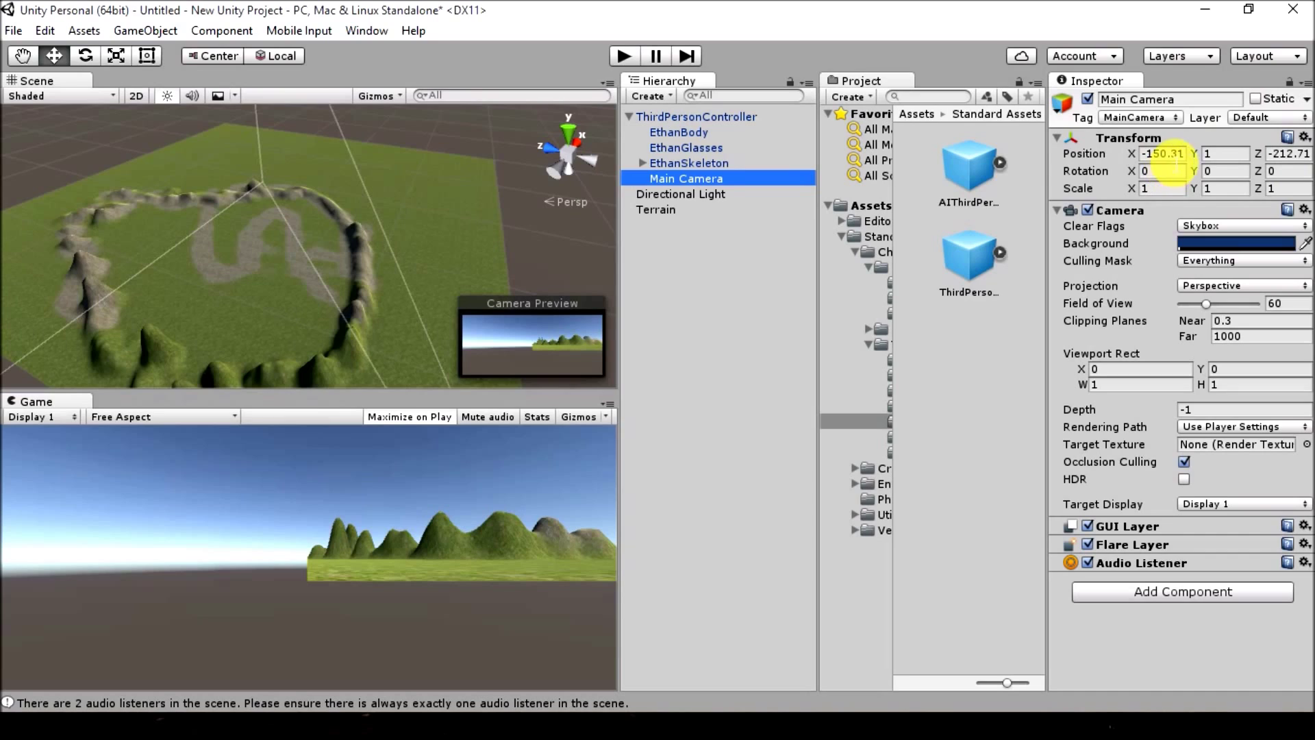
left_click(1164, 155)
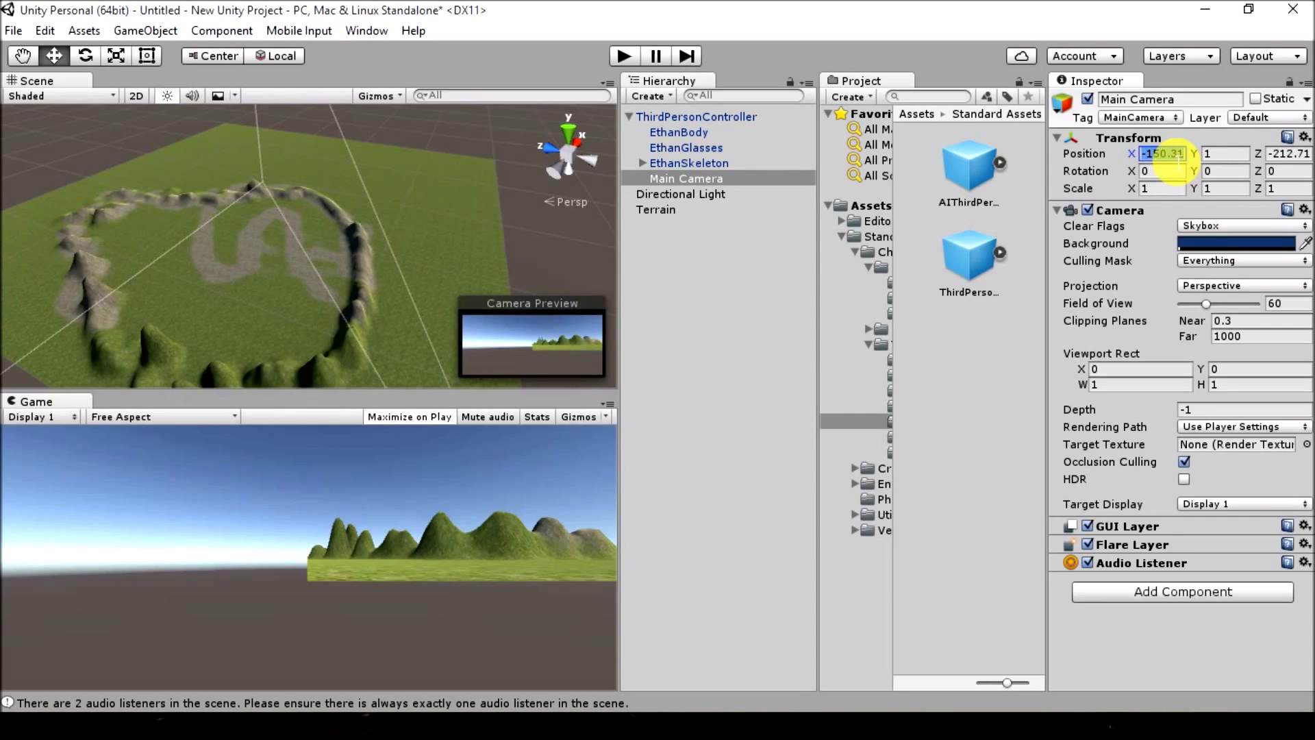
type("0")
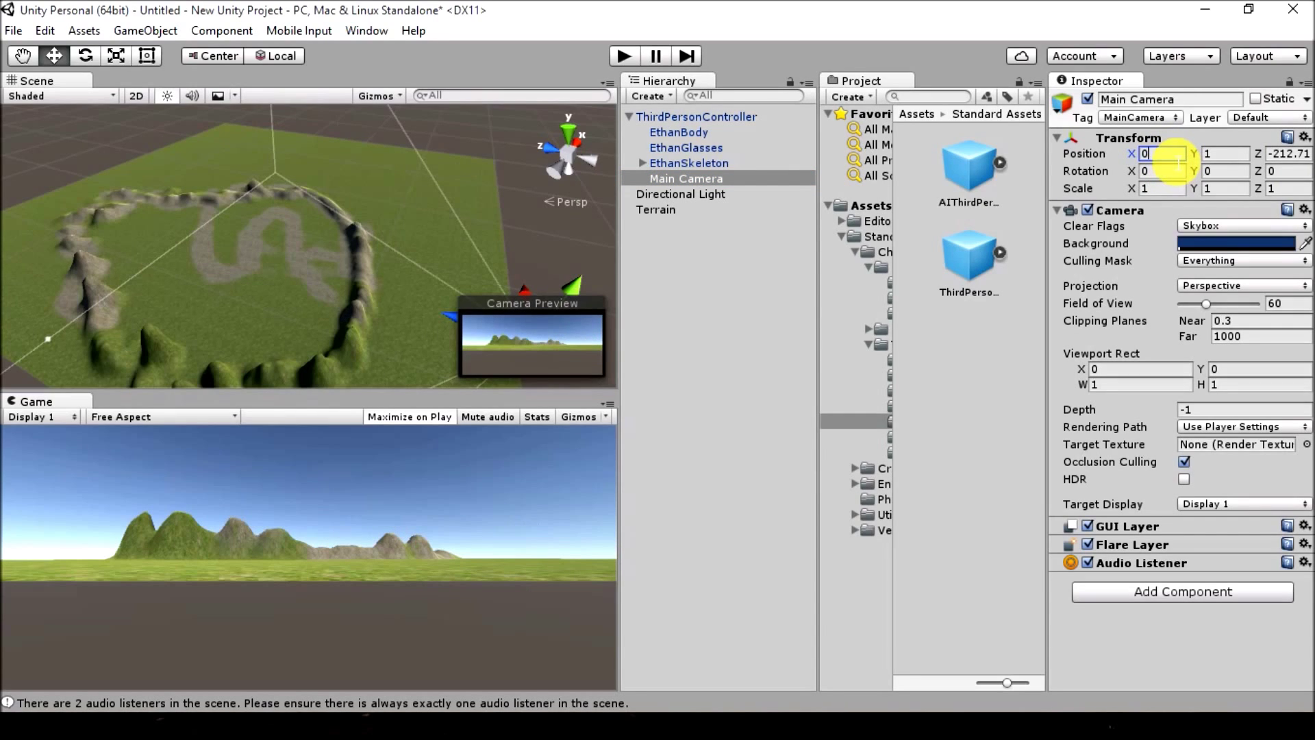
type("0")
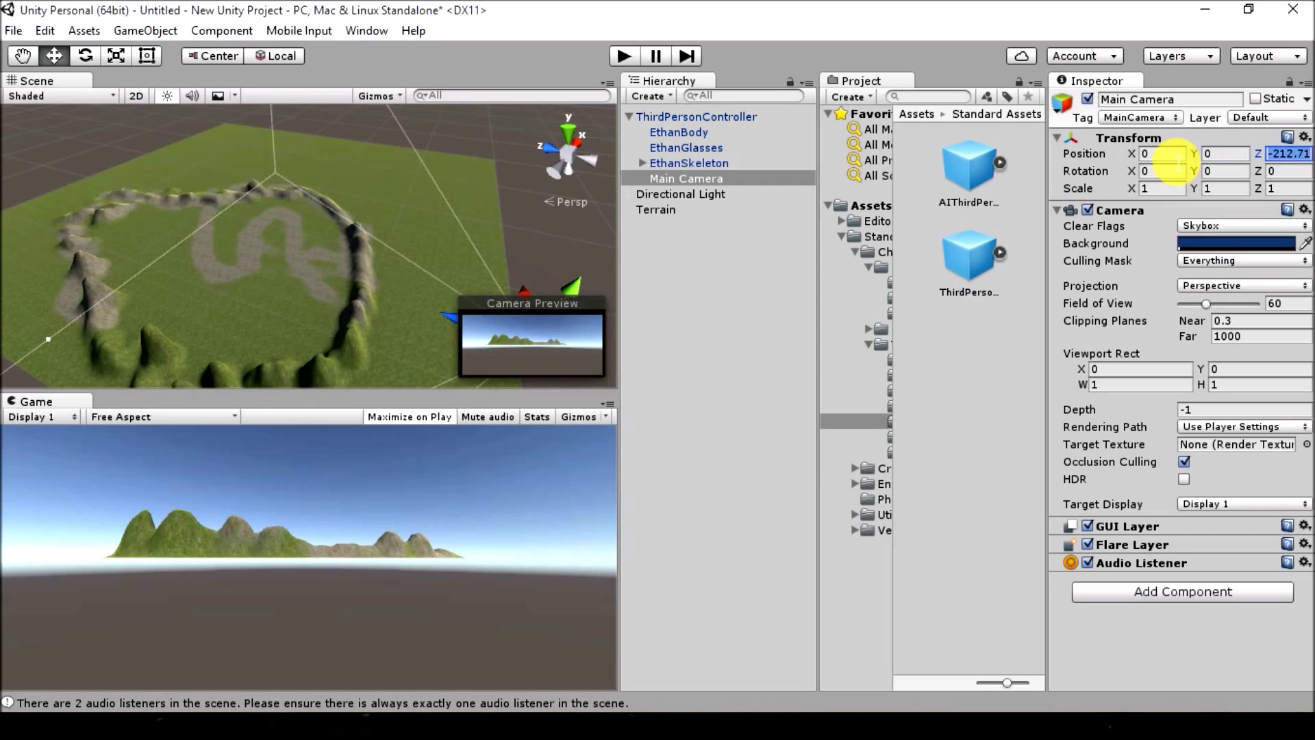
type("0")
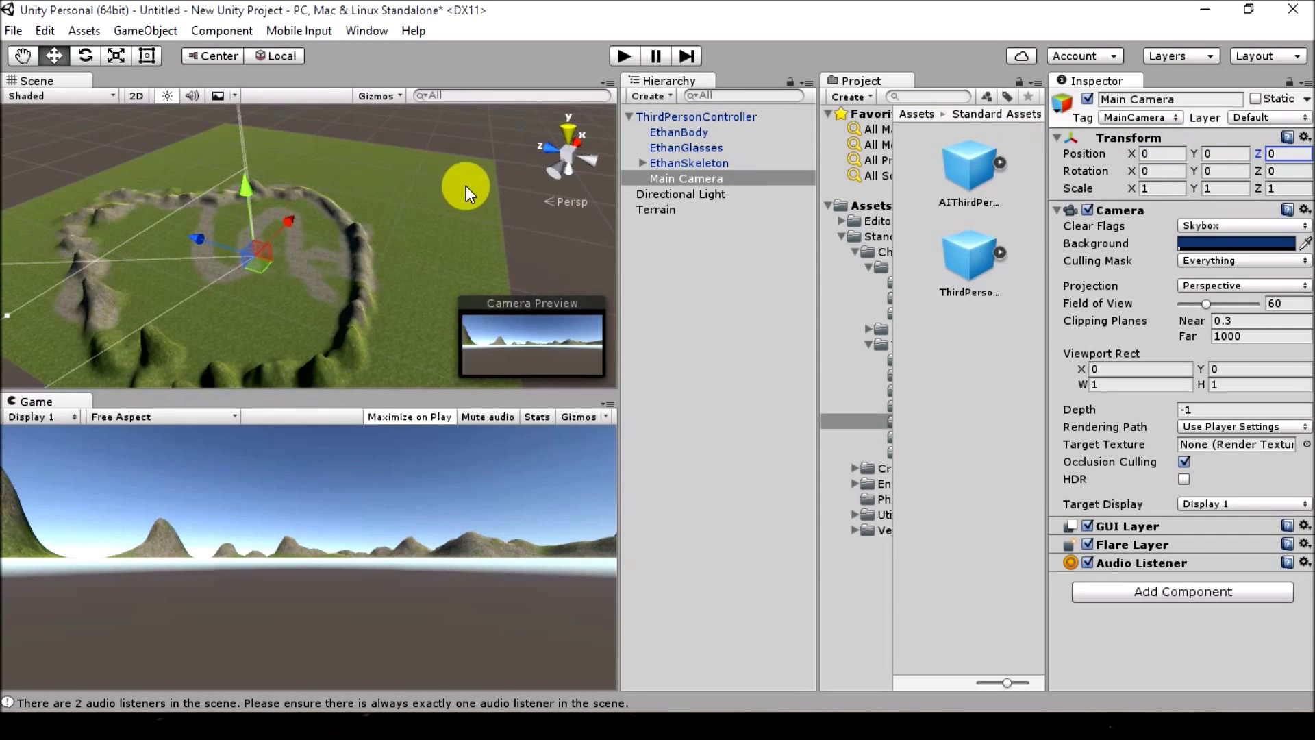
key("BackSpace")
type("-0.9")
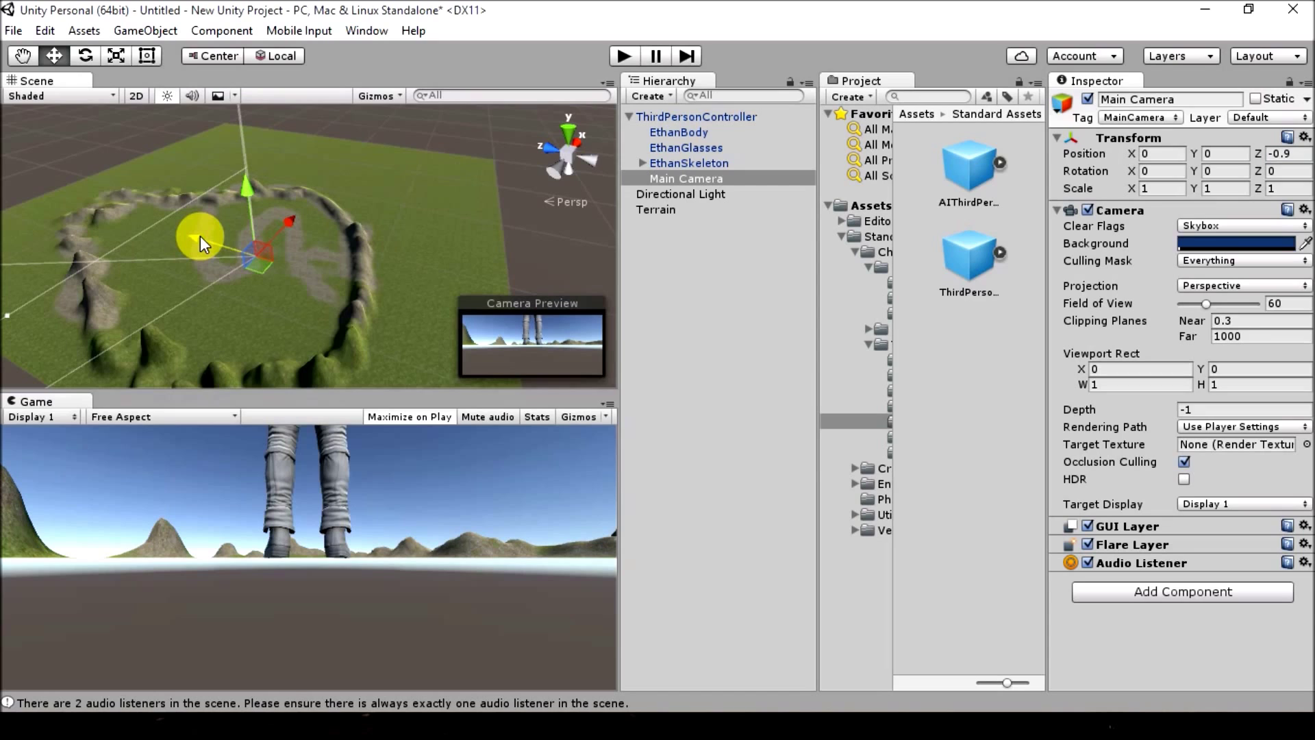
Set the camera to Y 1, Z -2 behind the character and enter play mode
left_click_drag(246, 187, 240, 198)
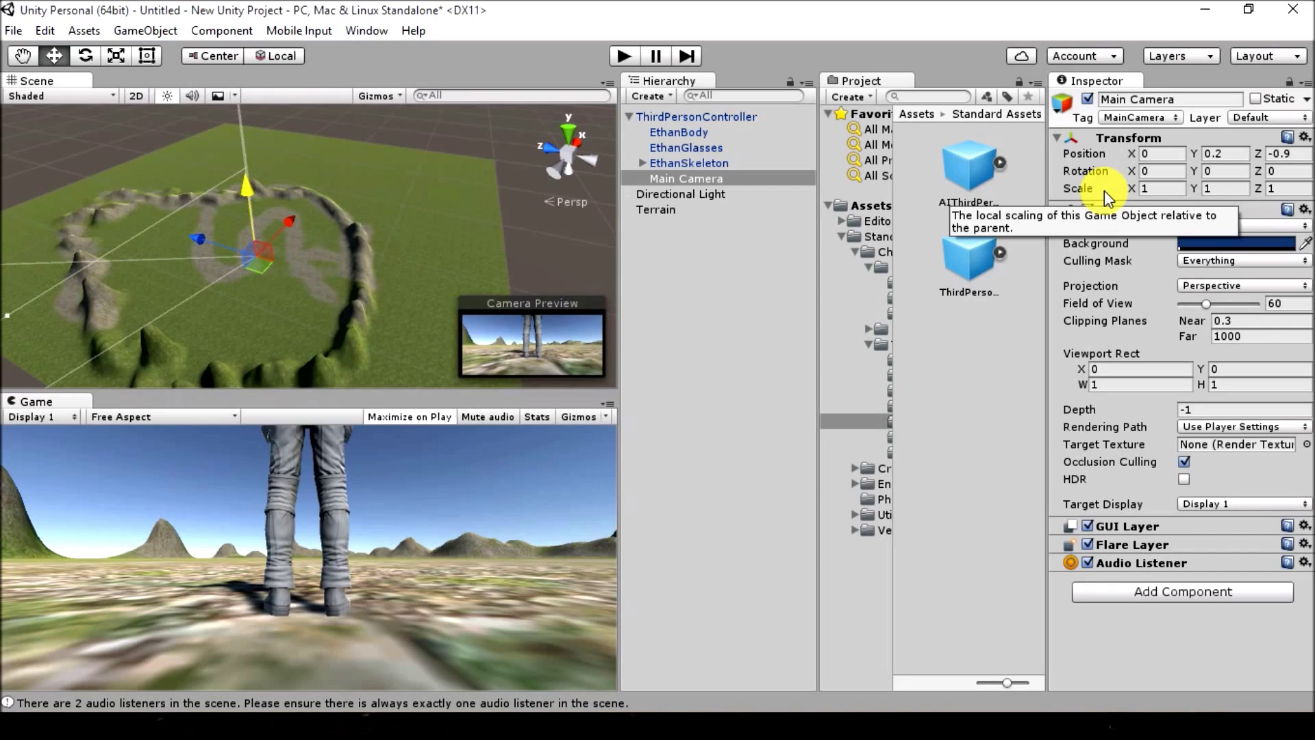
left_click(1242, 154)
type("1")
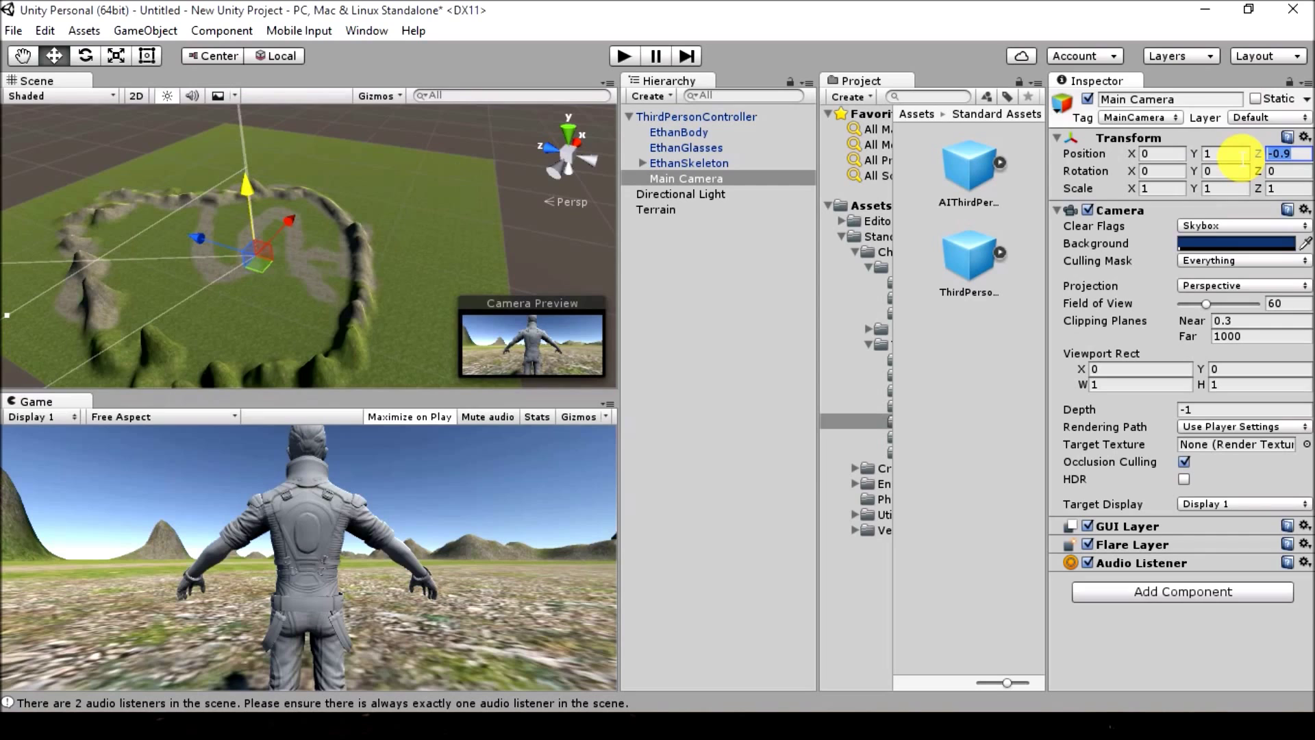
type("3")
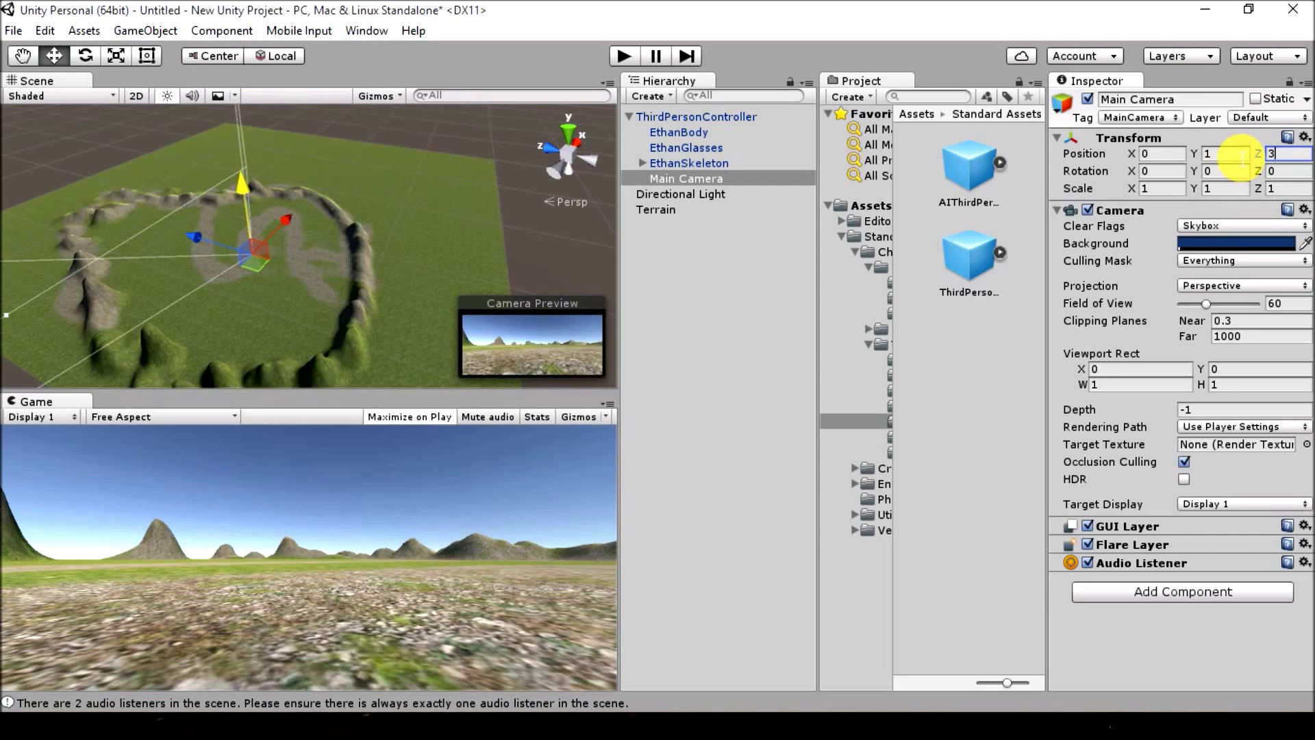
key("Home")
type("-")
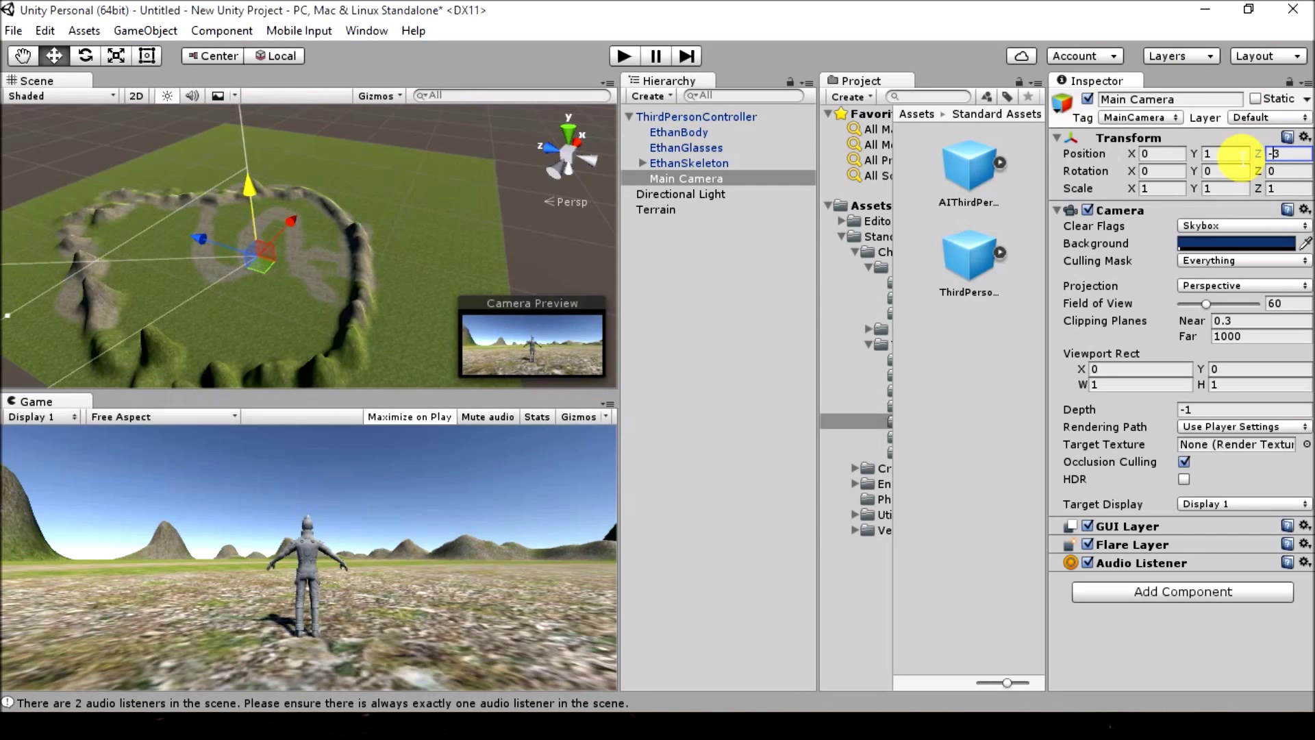
key("Right")
key("BackSpace")
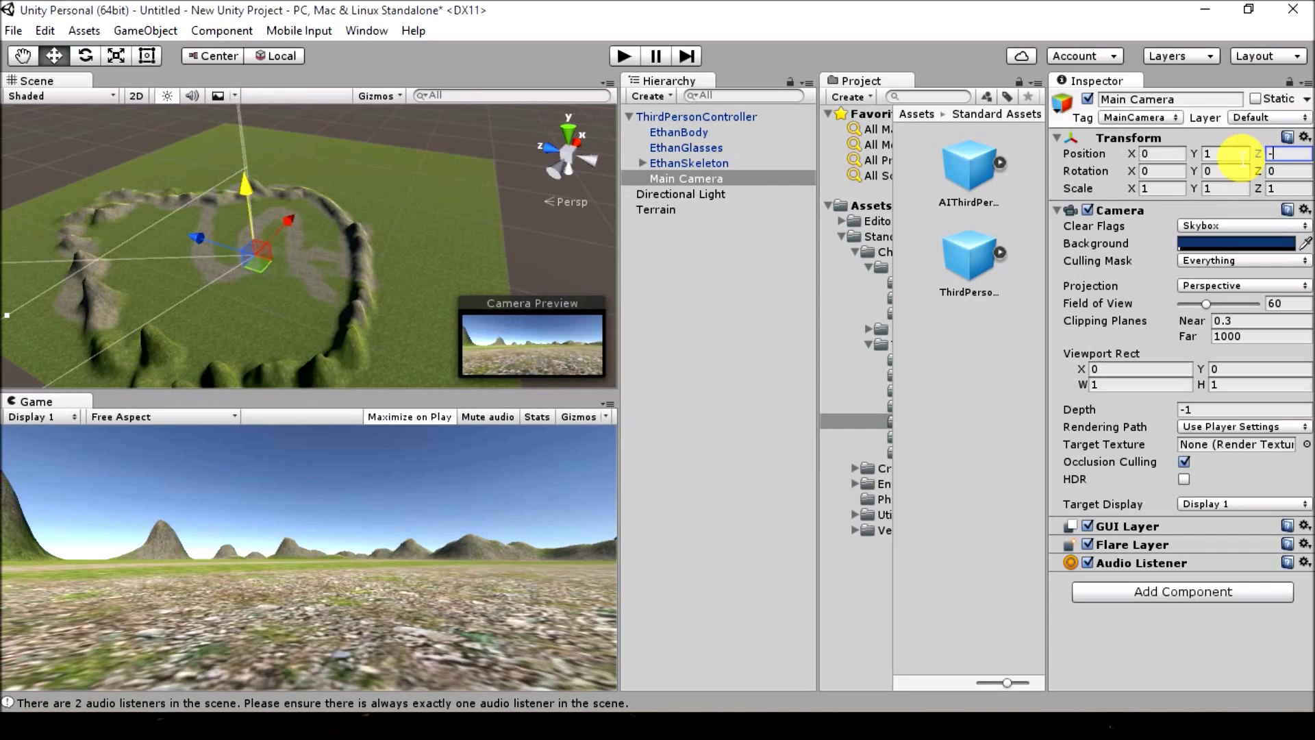
type("2")
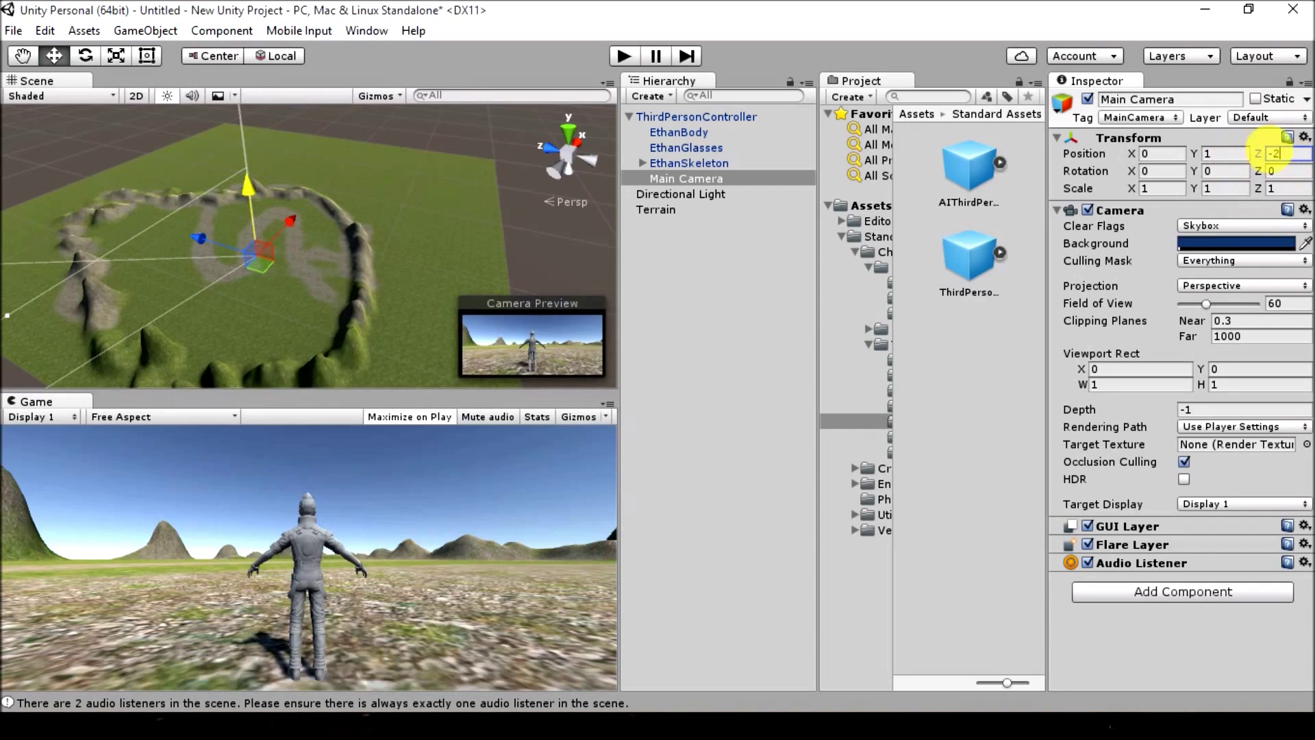
left_click(624, 56)
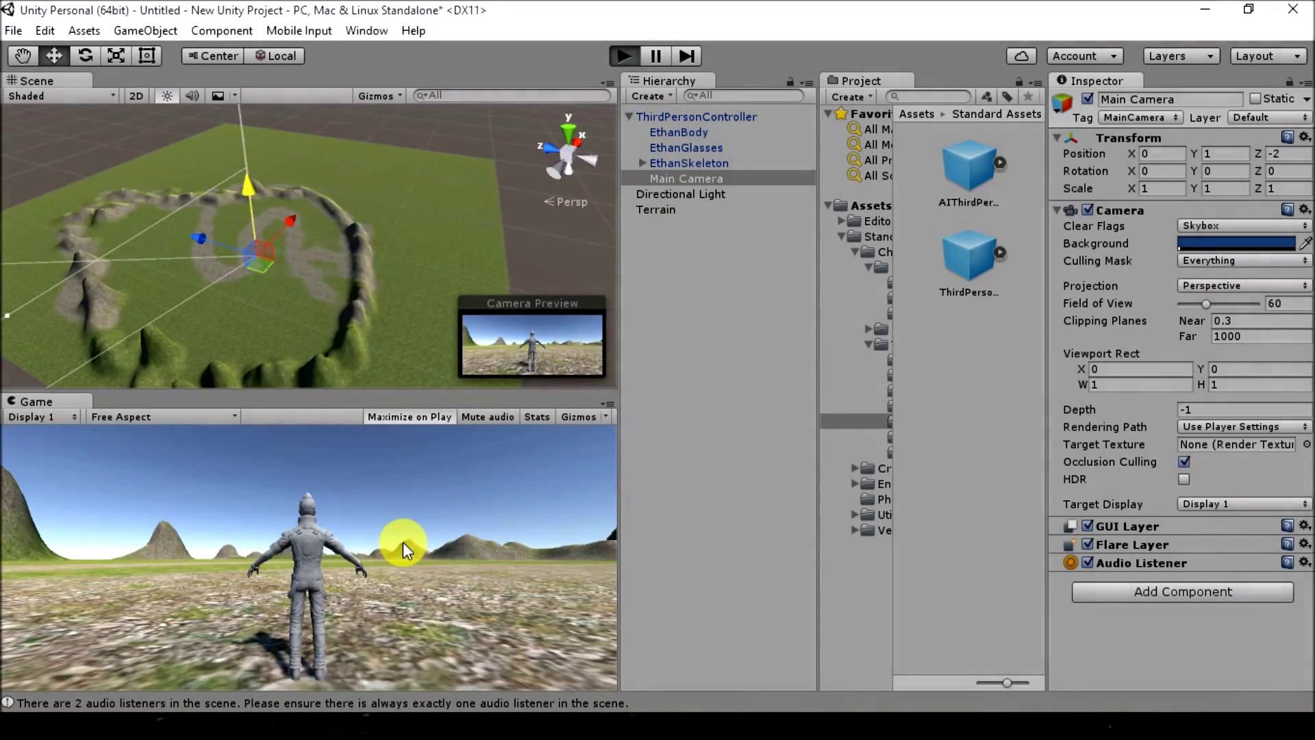
key("w")
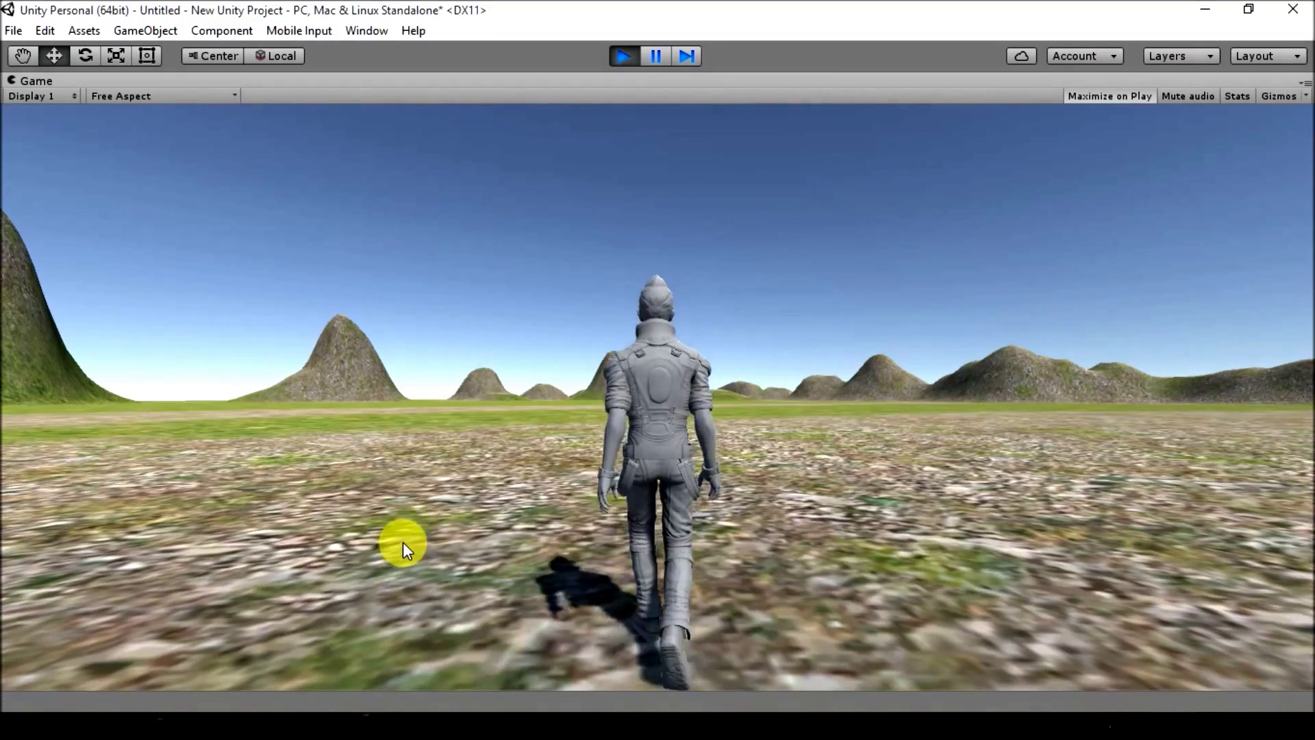
key("d")
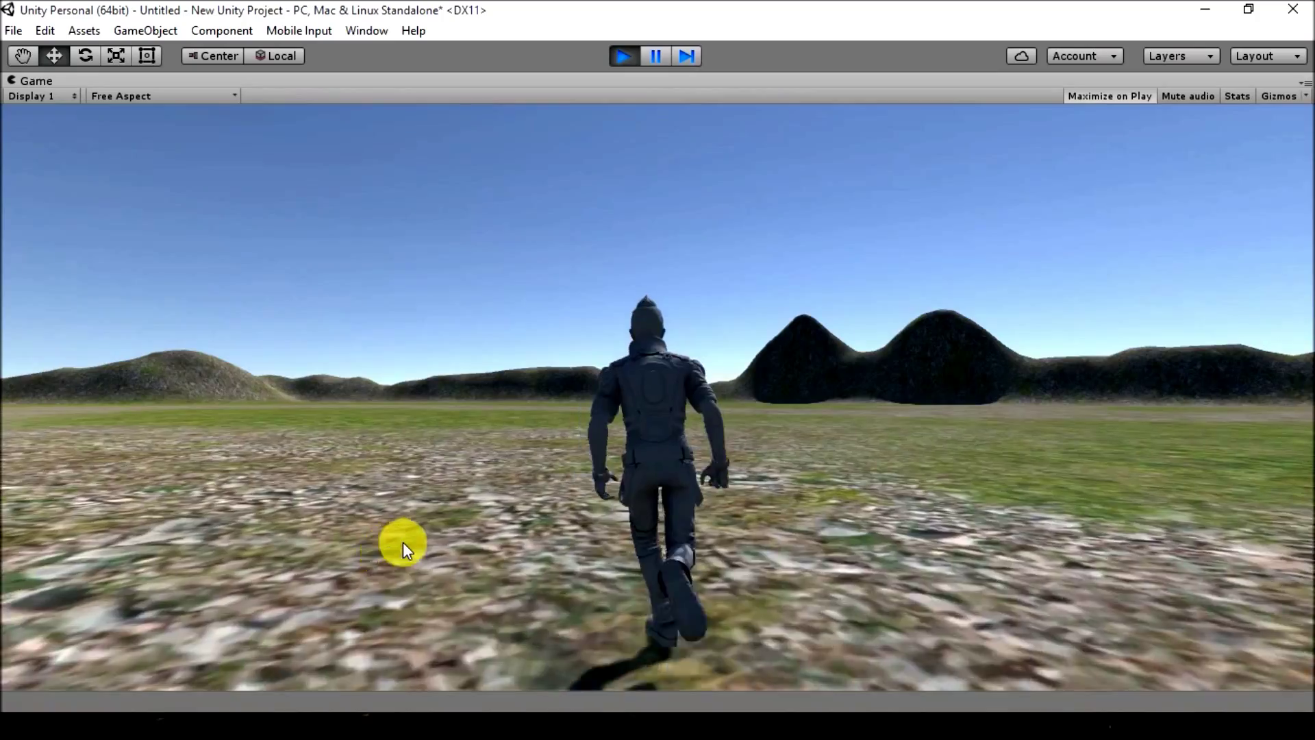
key("a")
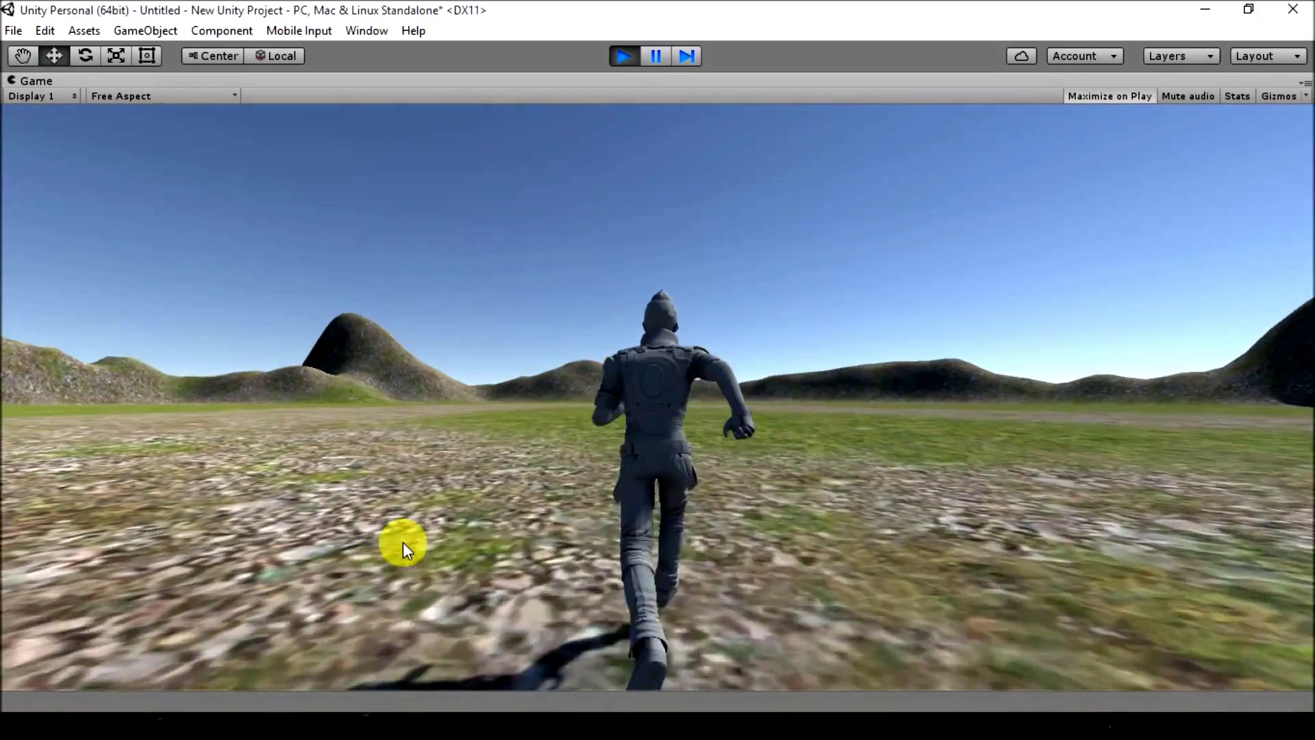
key("a")
key("d")
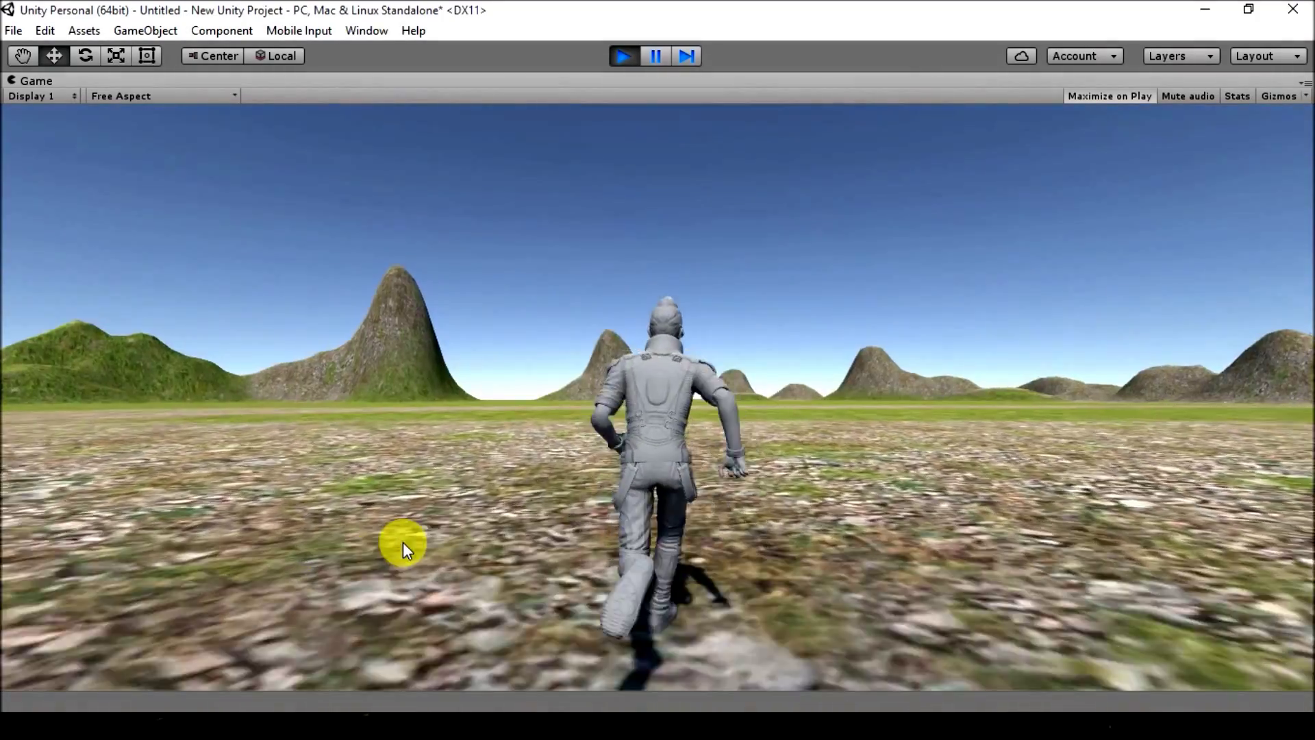
key("d")
key("a")
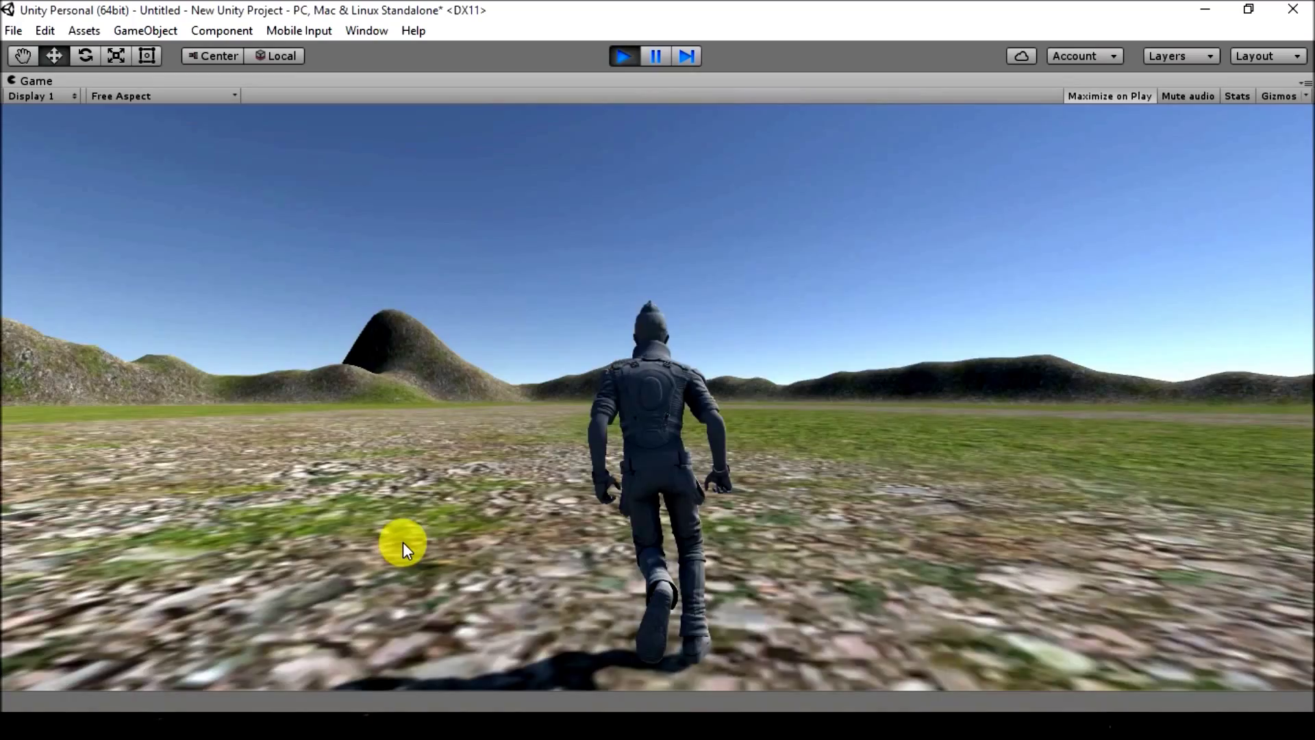
key("d")
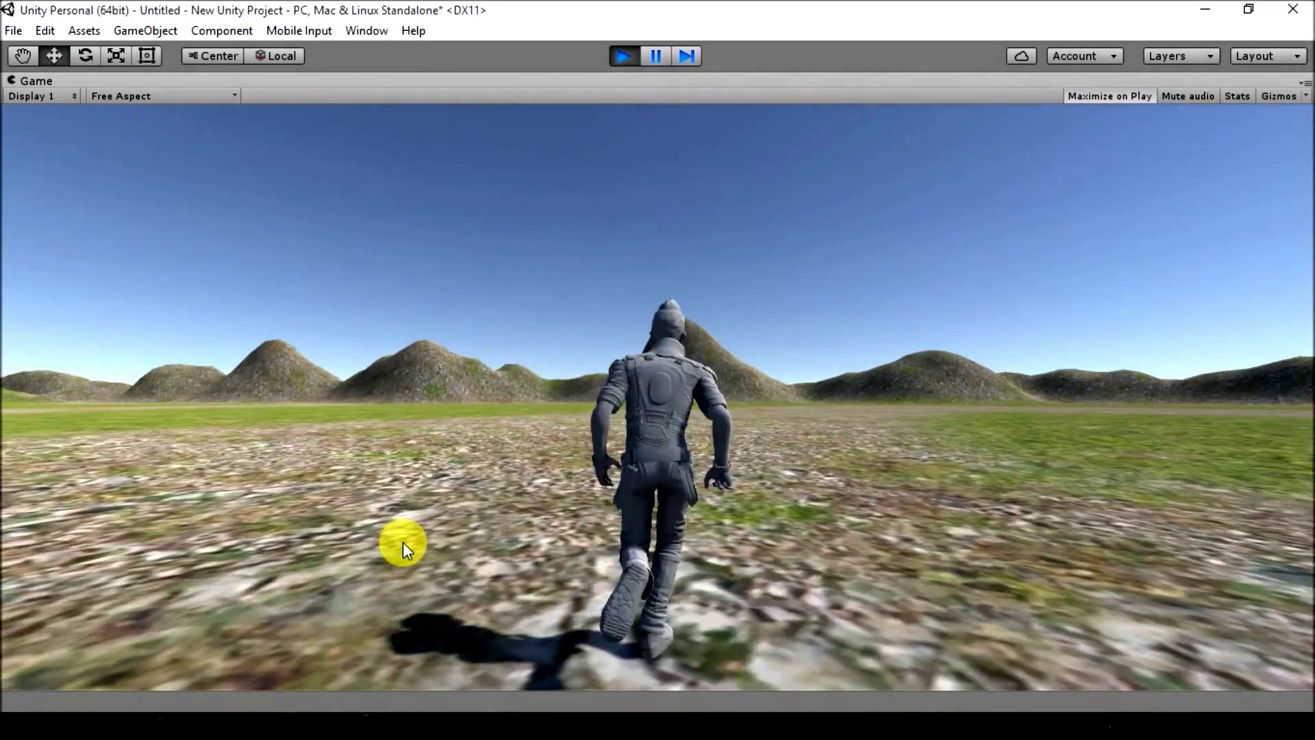
key("space")
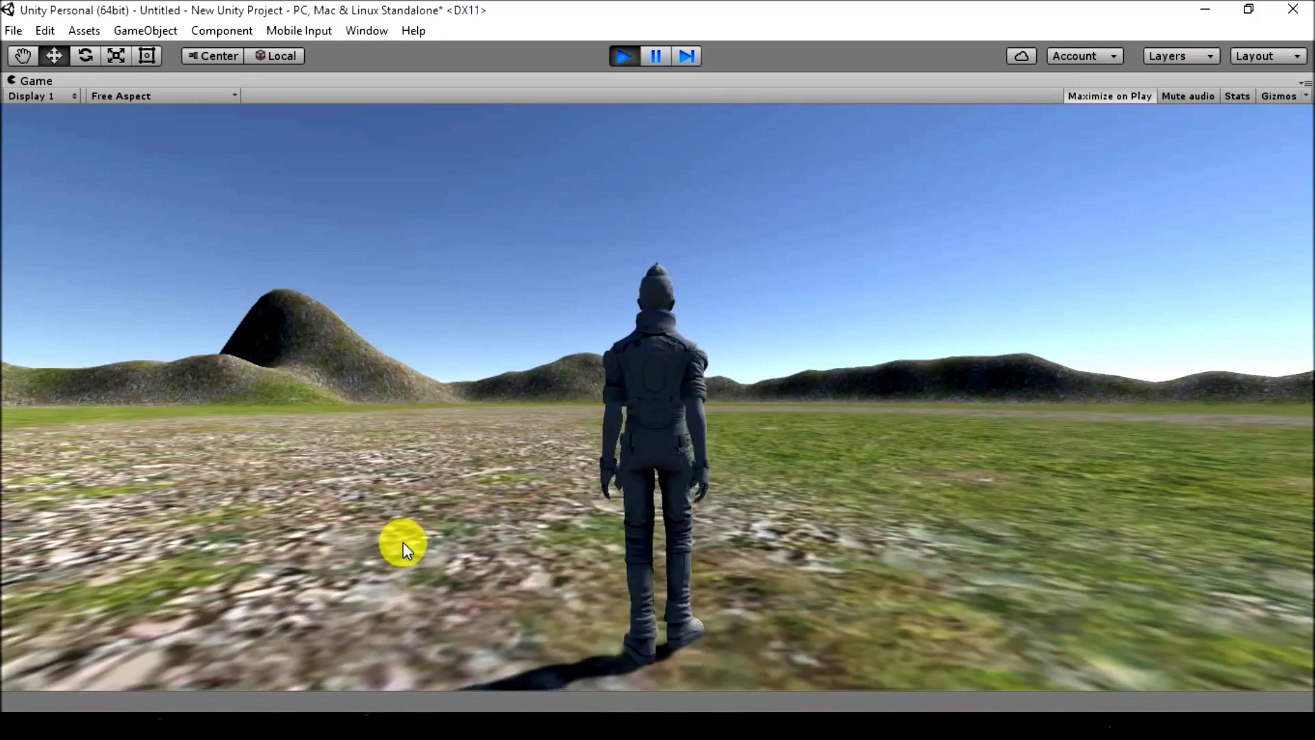
key("w")
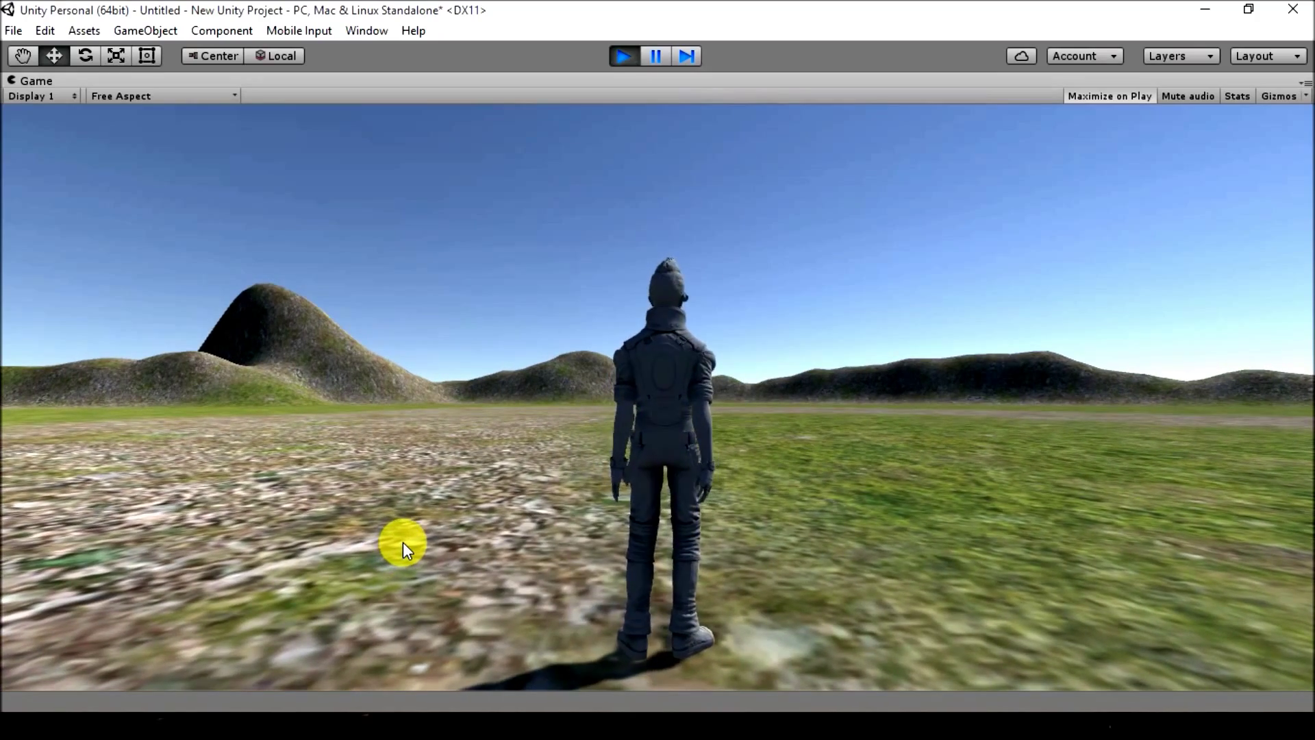
key("w")
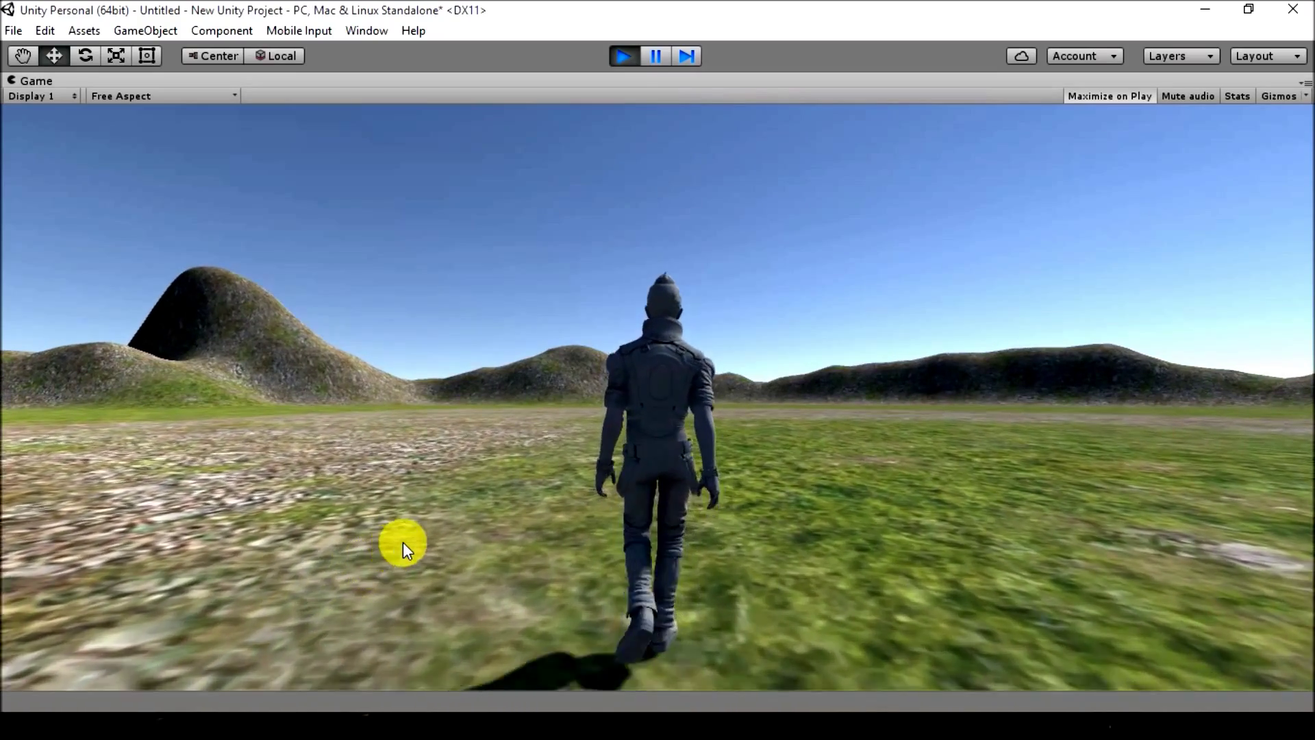
key("shift")
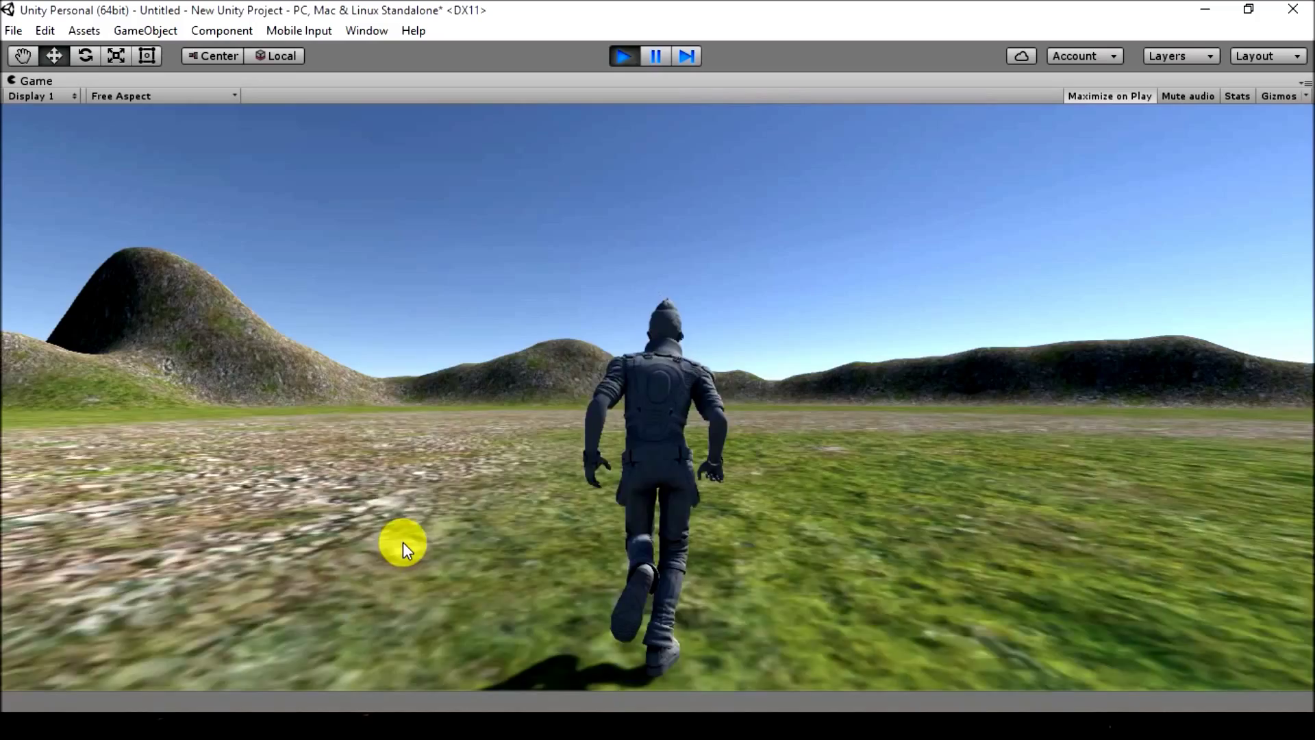
key("shift")
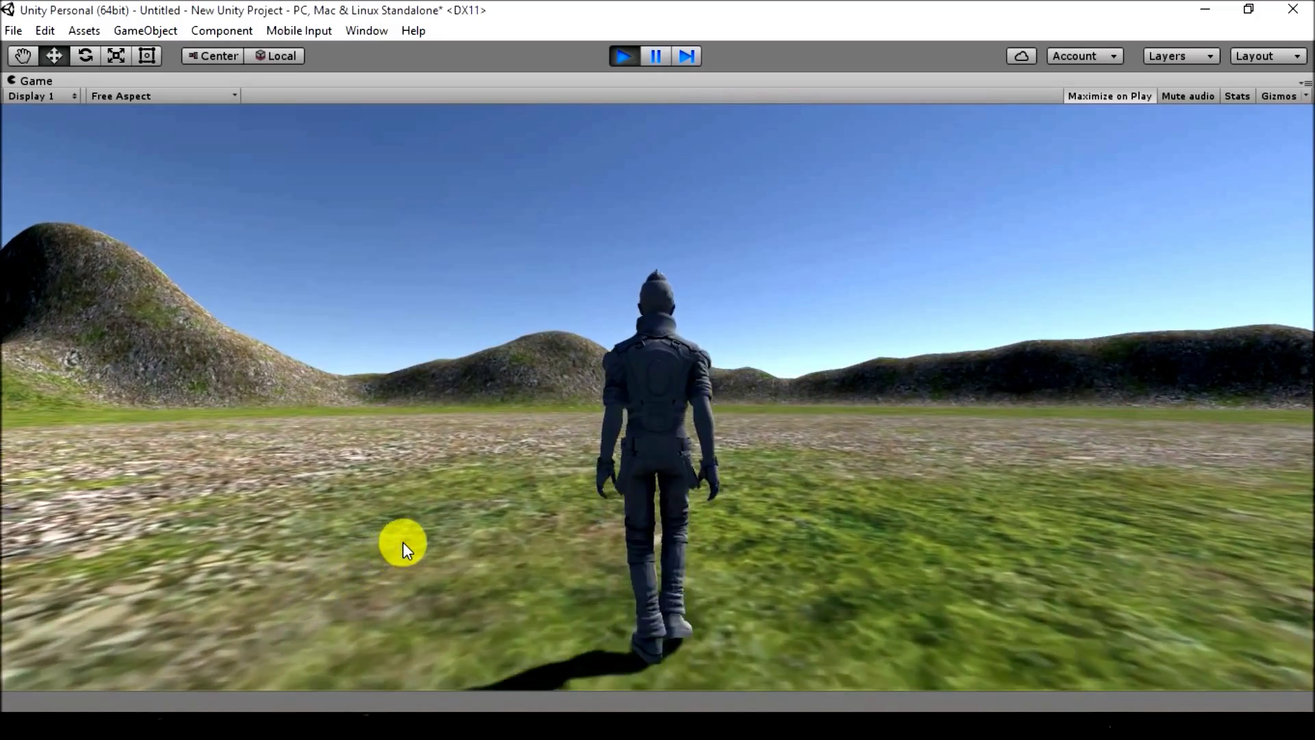
key("space")
key("space")
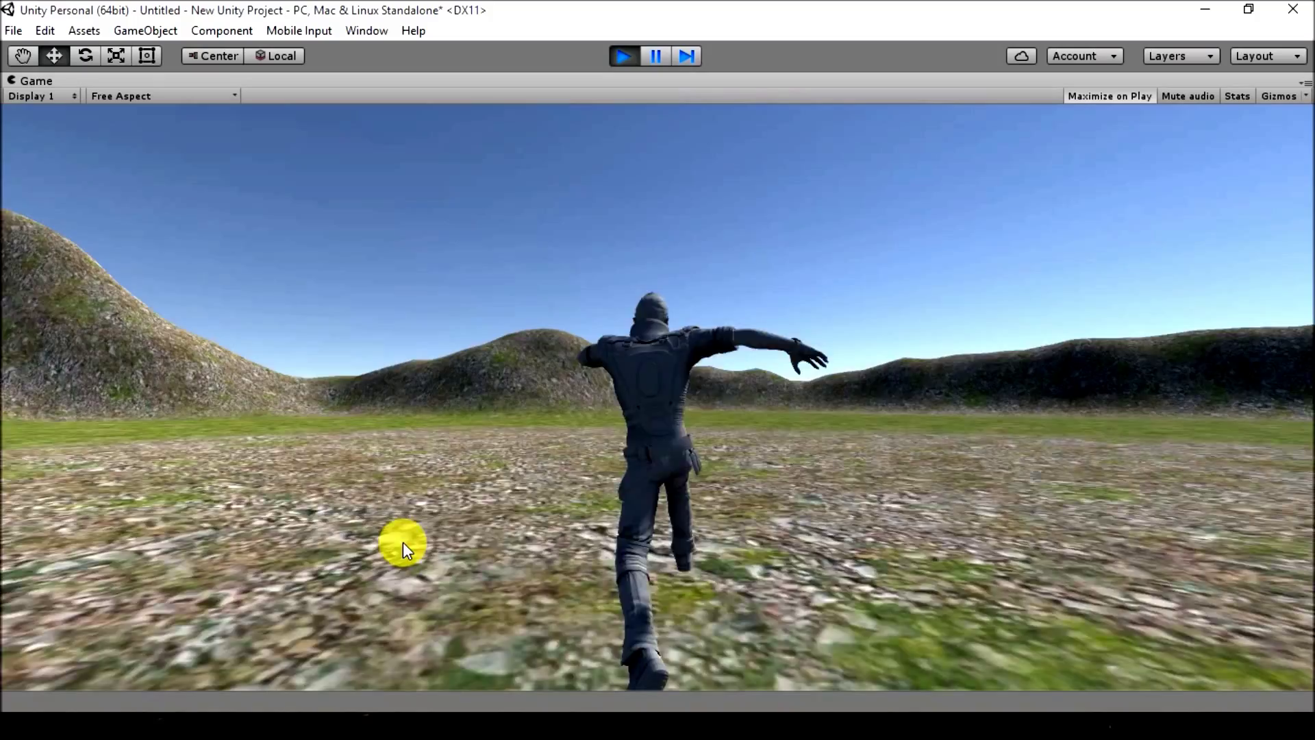
key("space")
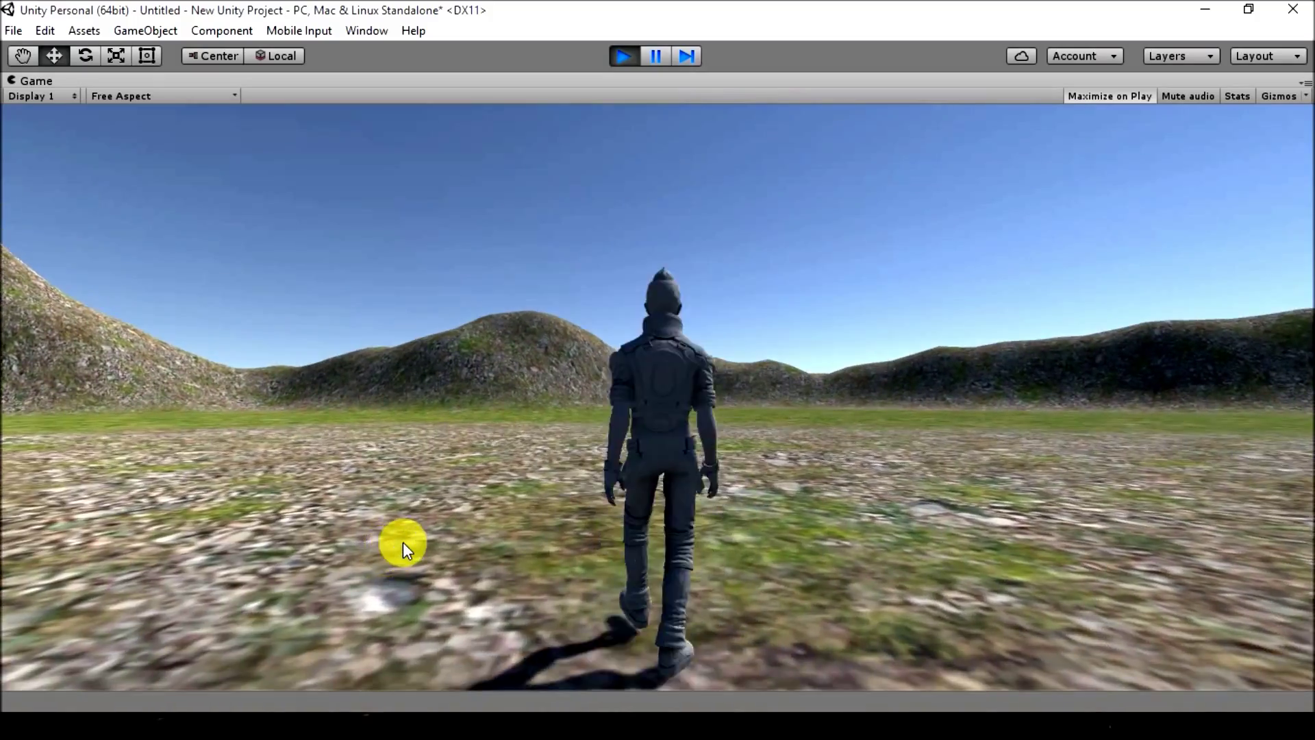
key("Left")
key("Left")
key("Right")
key("d")
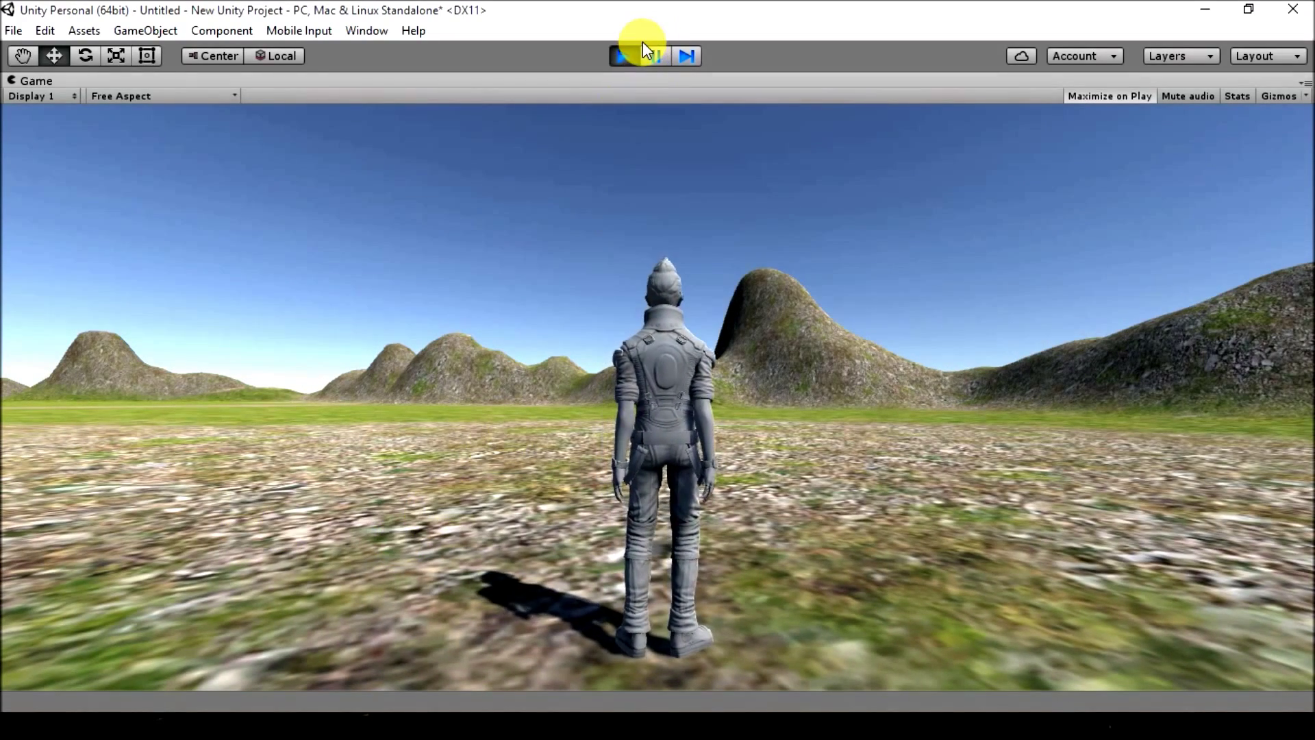
left_click(629, 53)
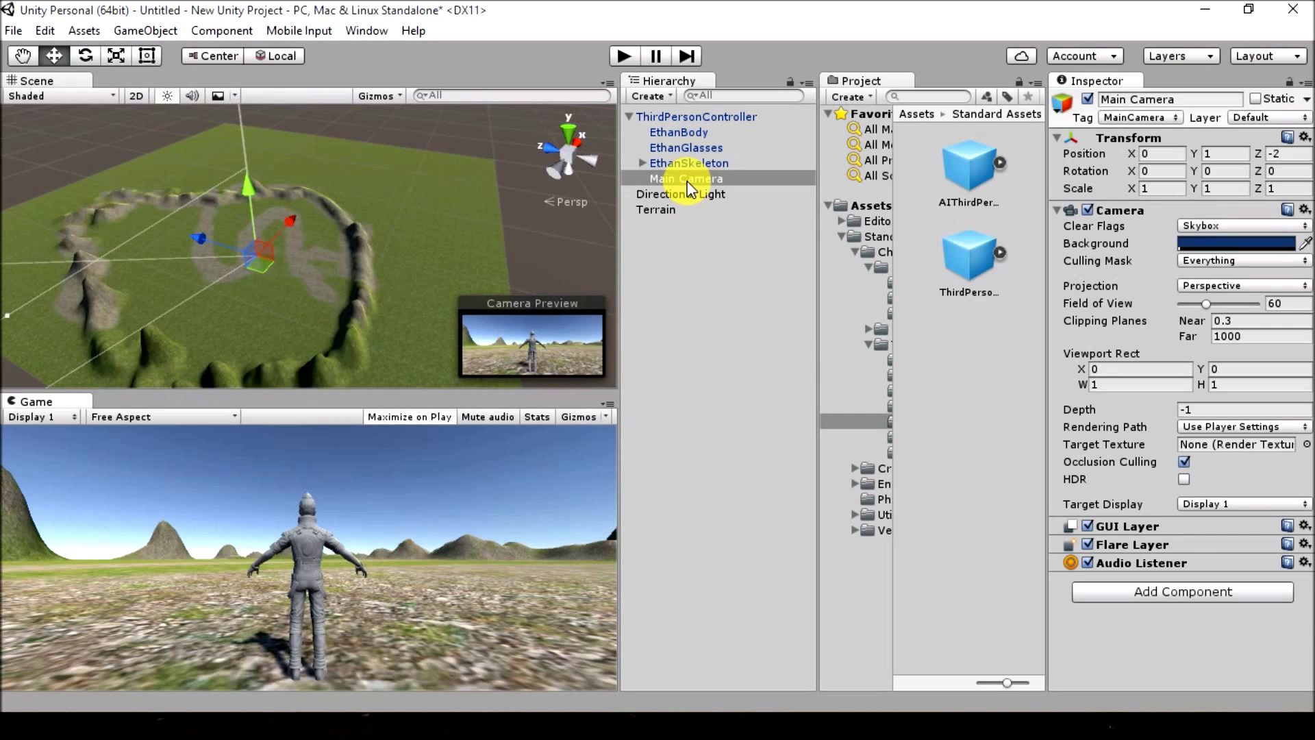
Move Main Camera back to the Hierarchy root and delete the ThirdPersonController
left_click_drag(688, 181, 681, 226)
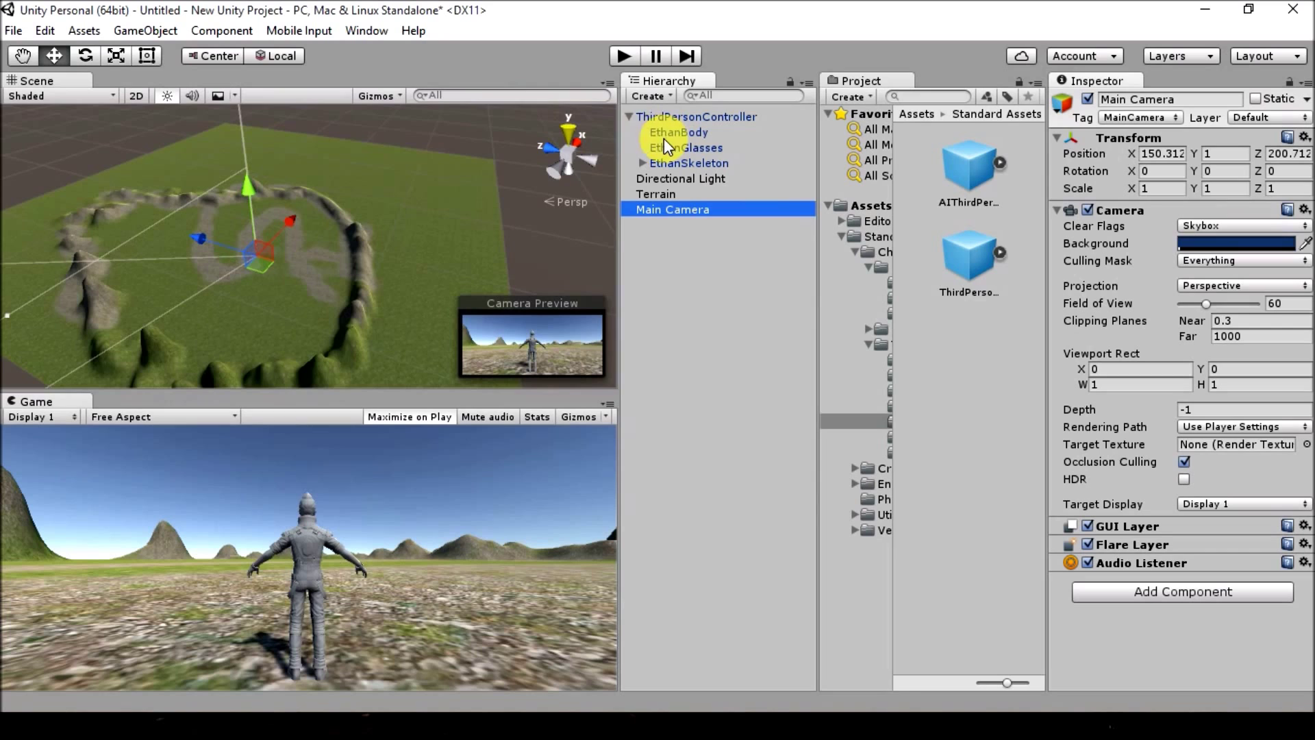
left_click(629, 117)
left_click(659, 117)
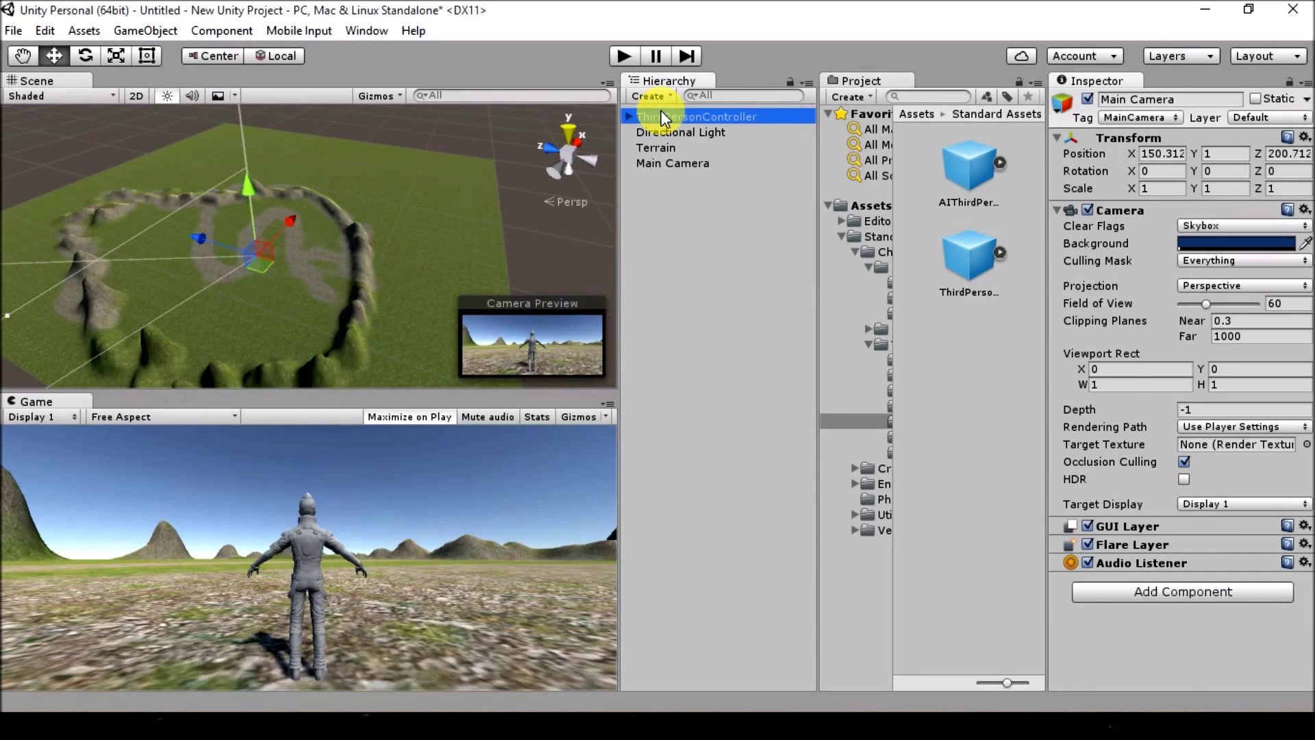
right_click(662, 119)
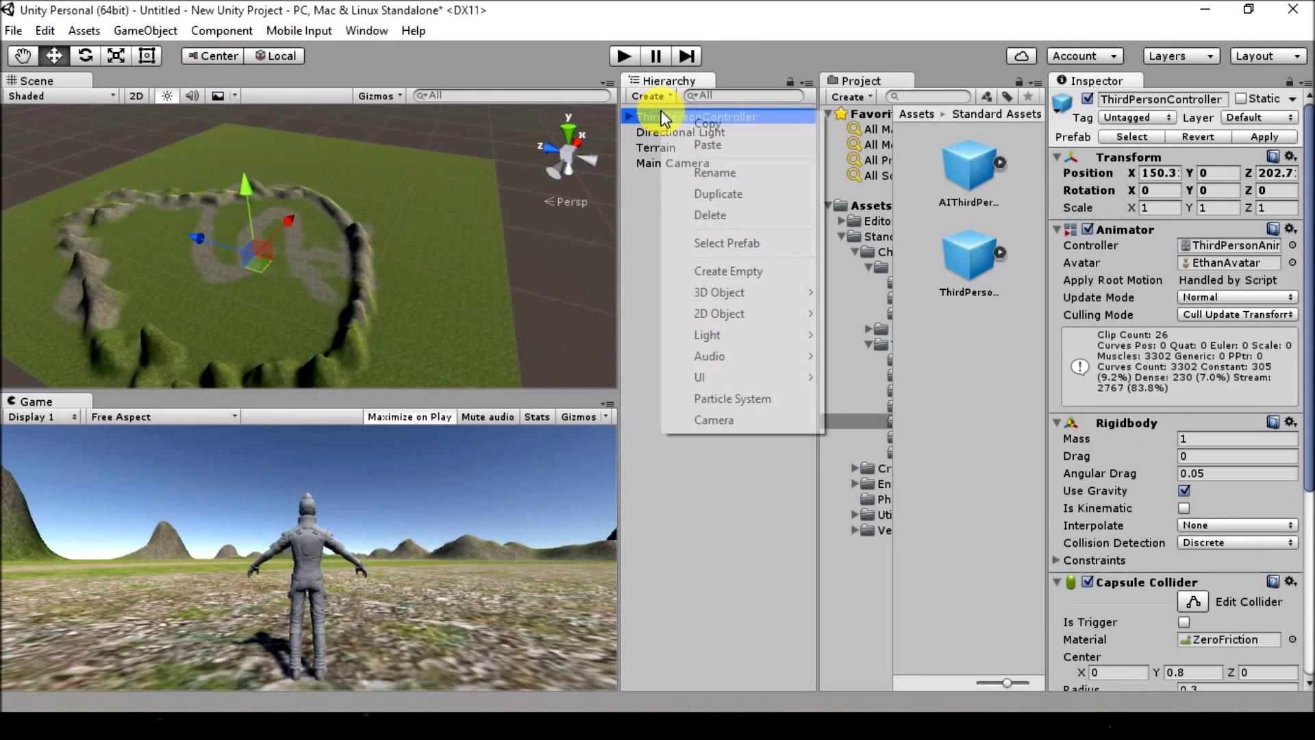
left_click(710, 218)
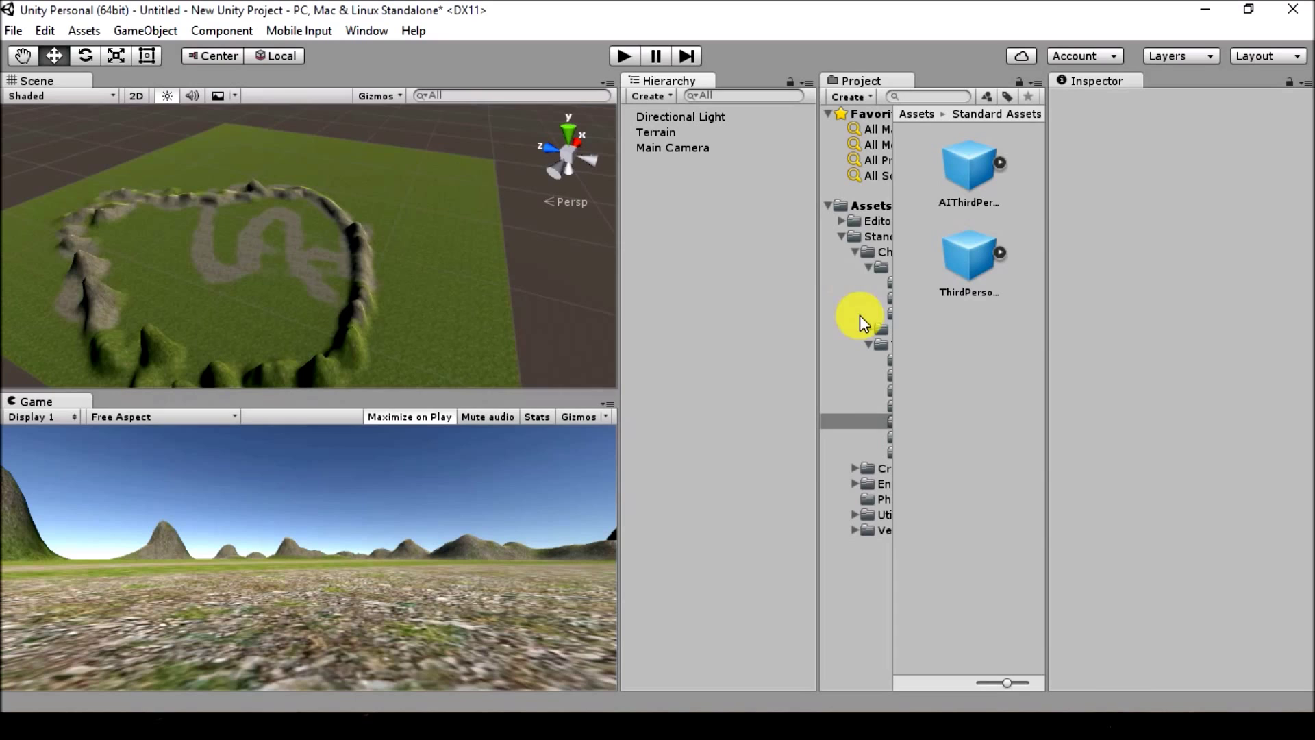
Browse Standard Assets > Vehicles > Car > Prefabs and drag the Car prefab onto the terrain
left_click(855, 252)
left_click(869, 237)
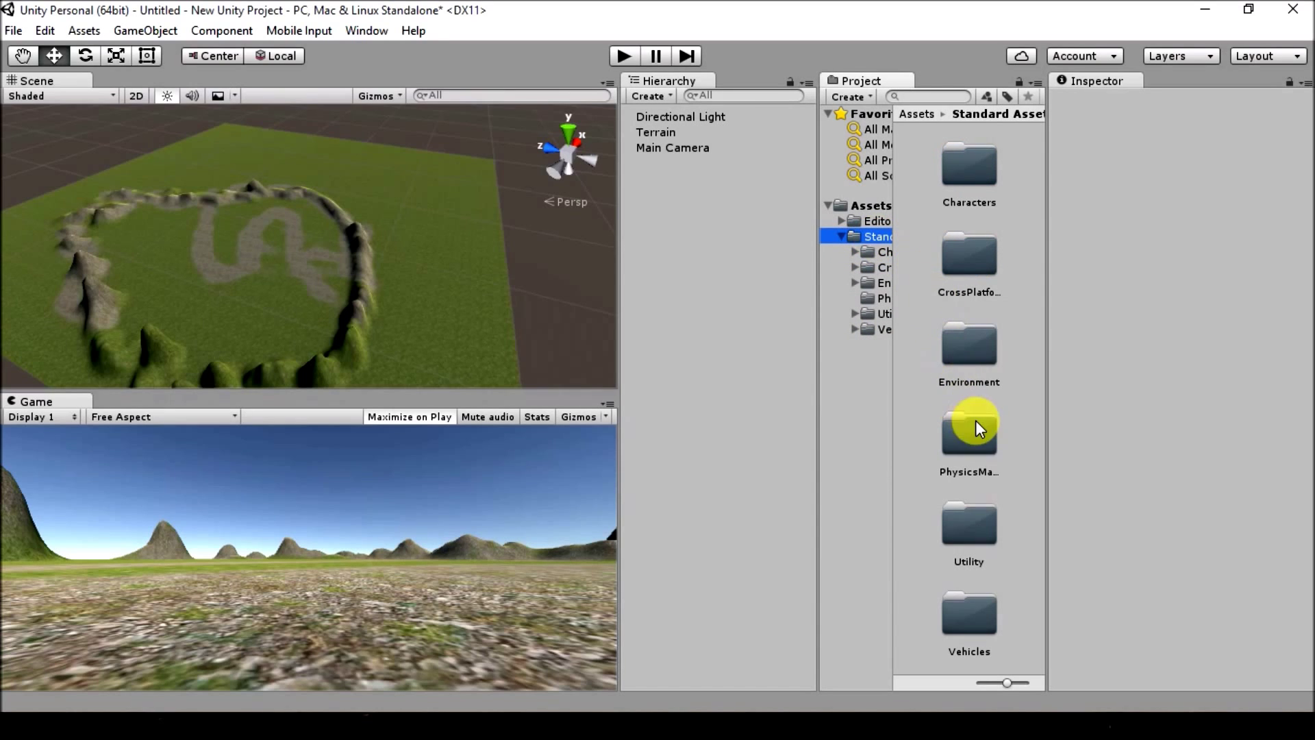
double_click(969, 634)
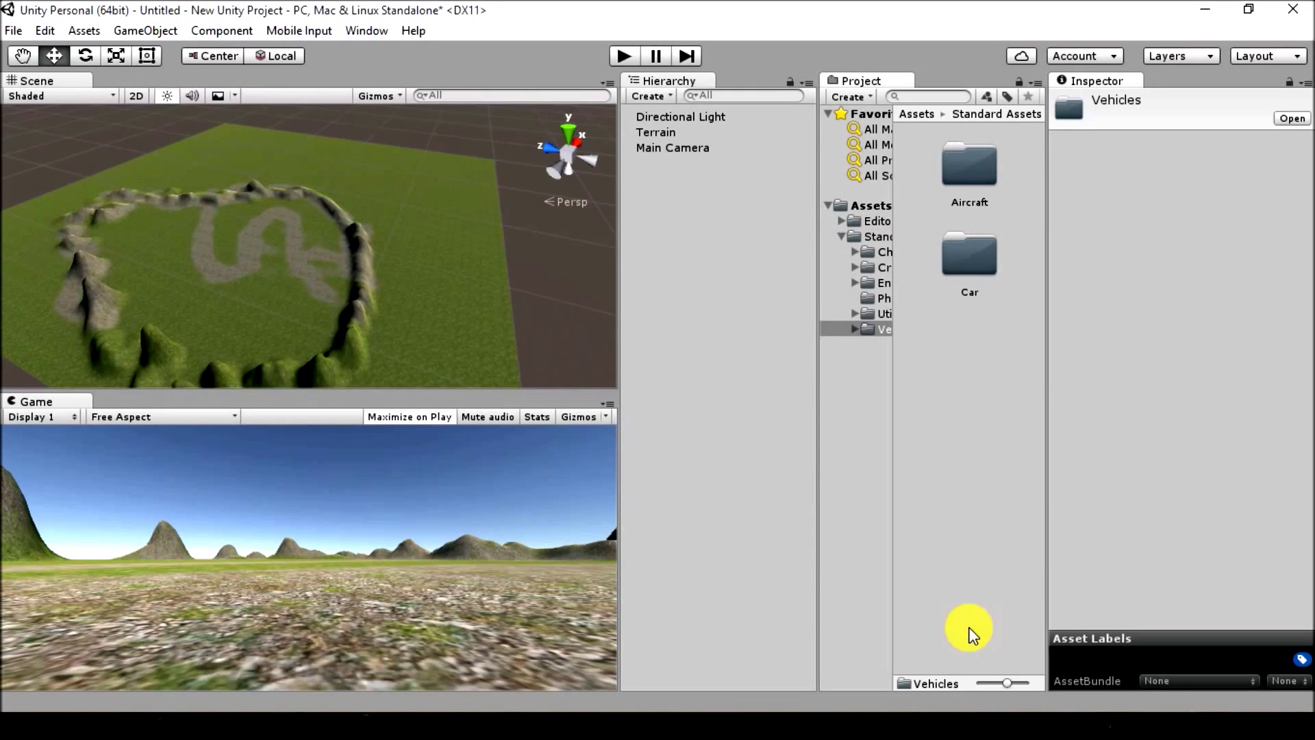
double_click(959, 253)
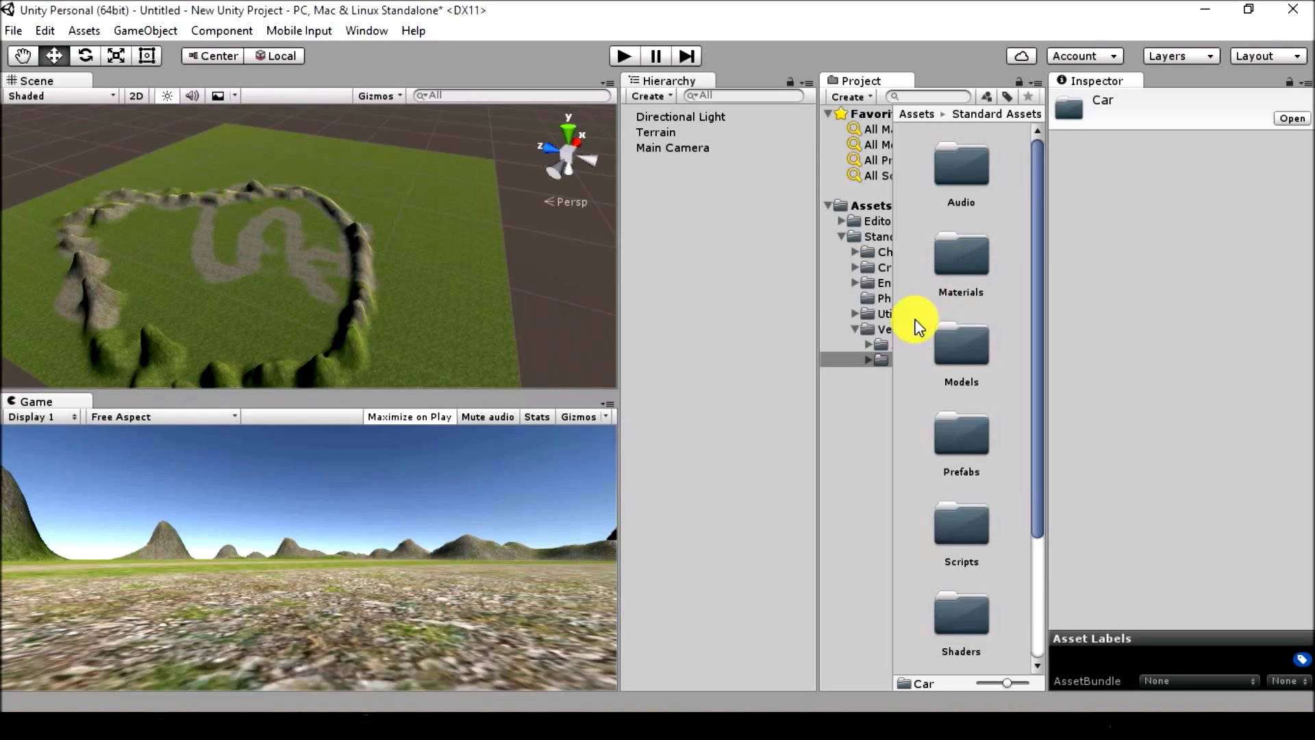
scroll(966, 343, "down", 5)
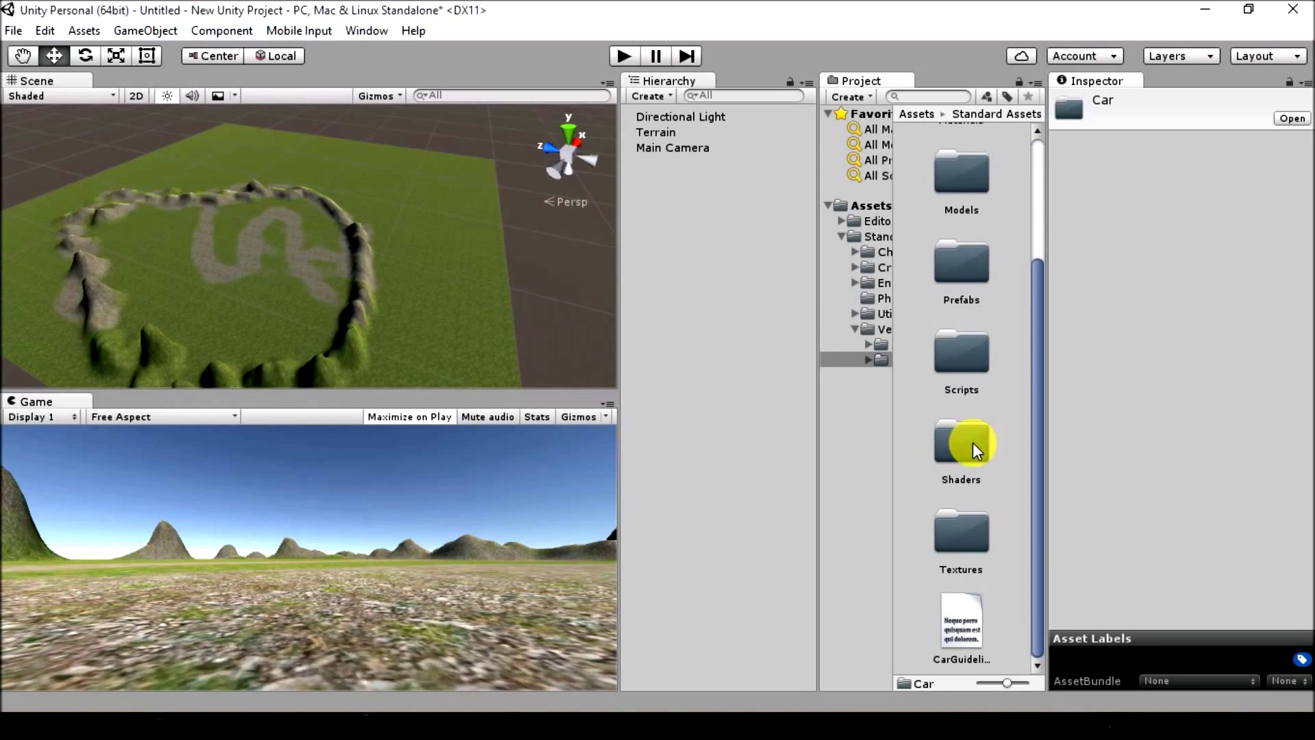
left_click(871, 329)
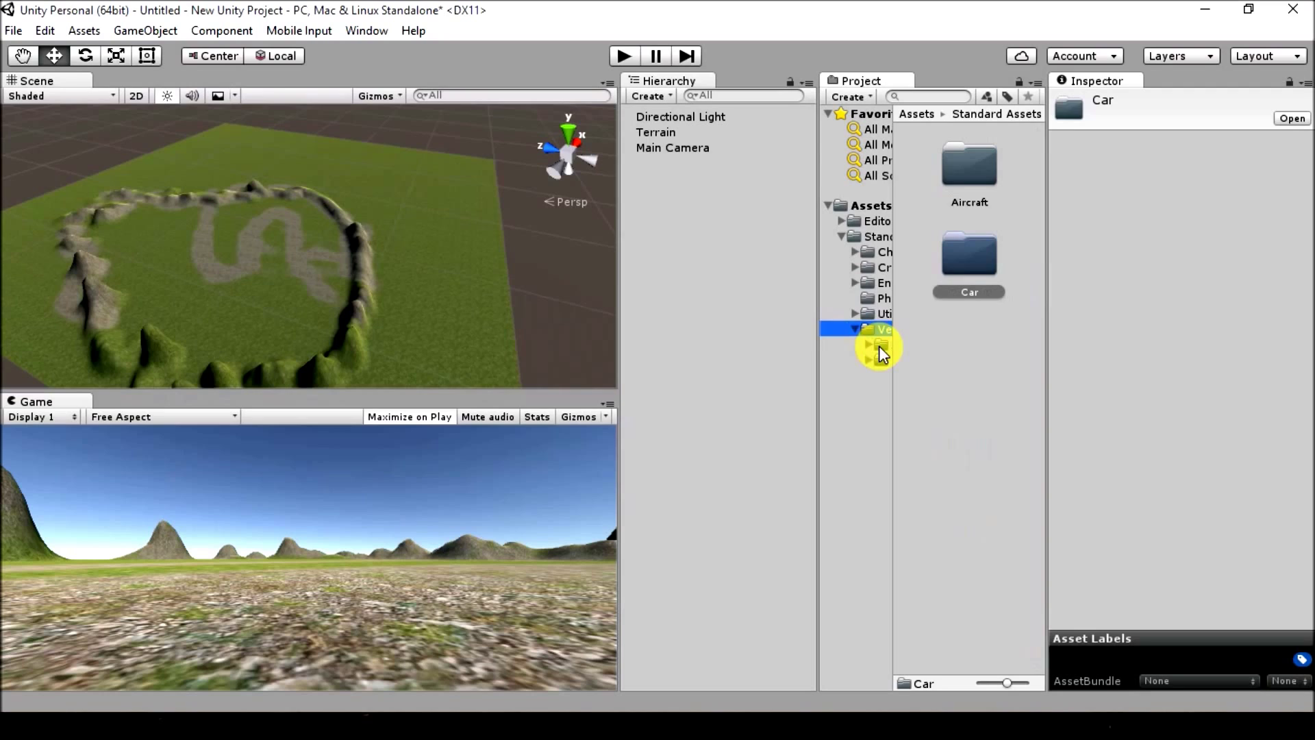
left_click(878, 344)
left_click(870, 329)
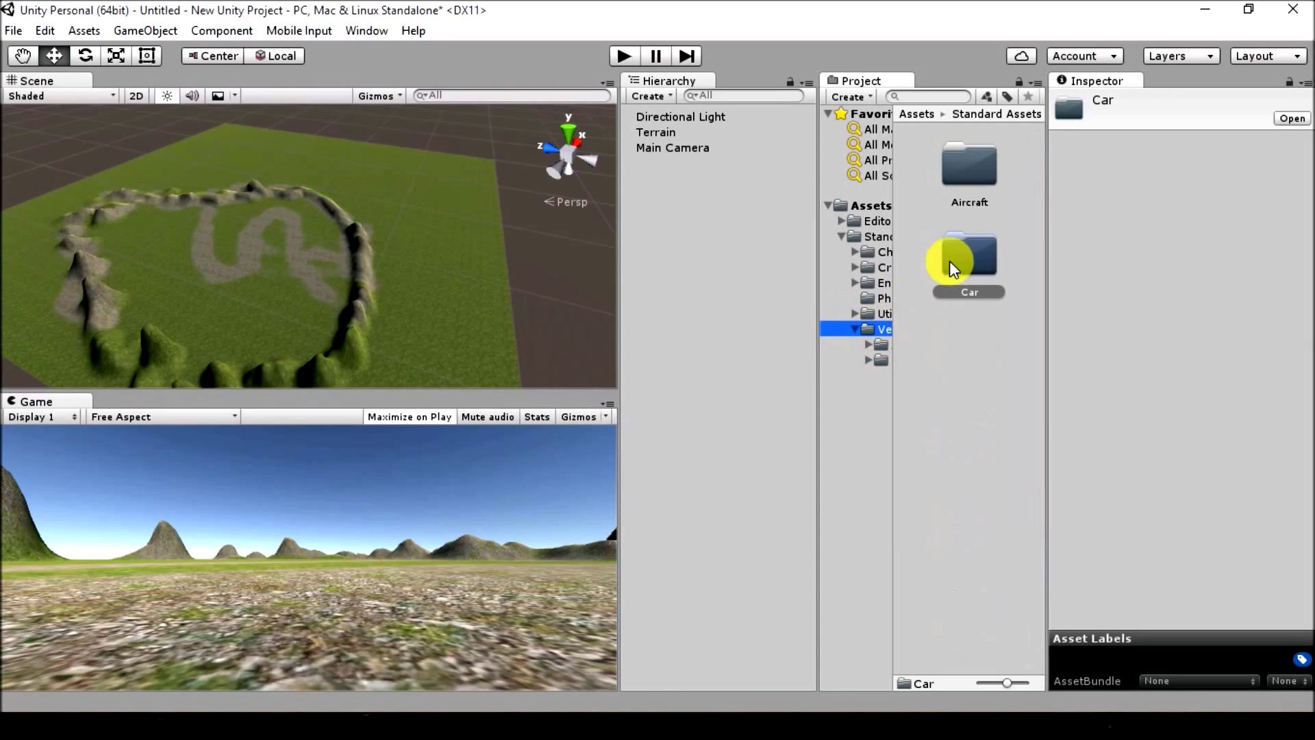
double_click(956, 281)
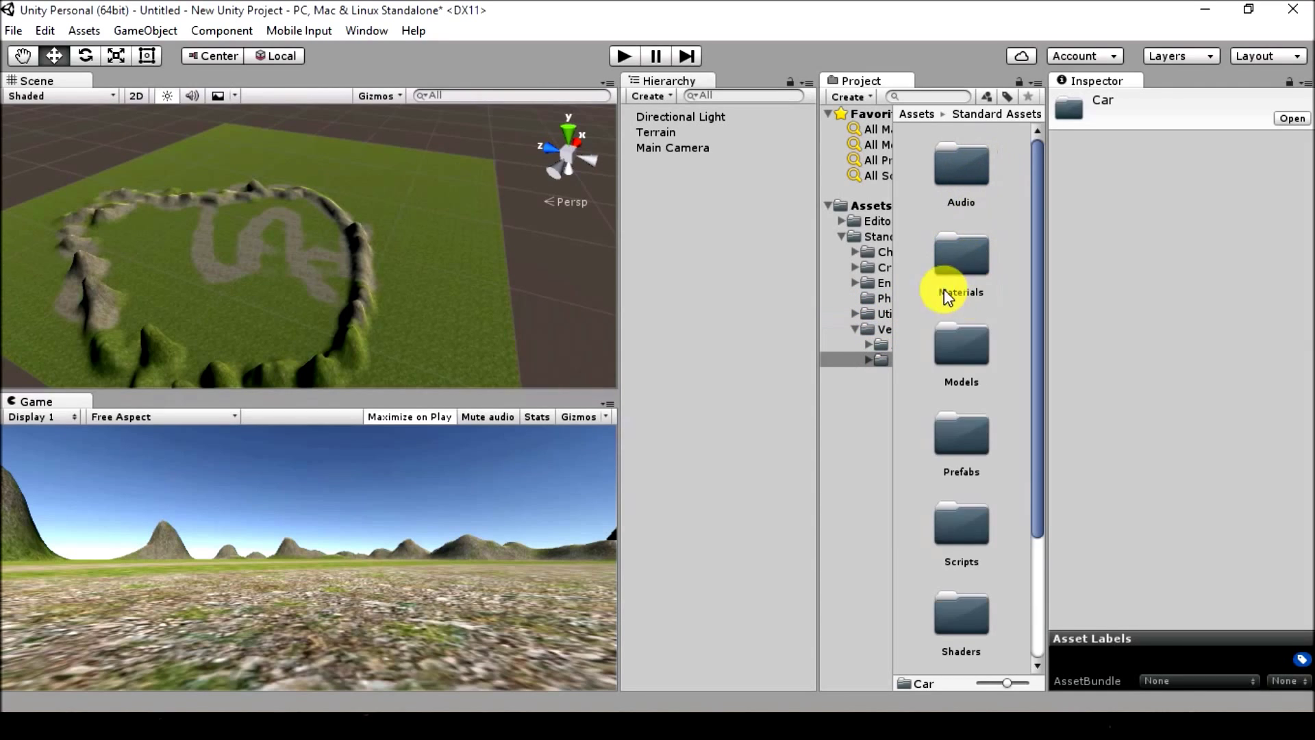
double_click(956, 421)
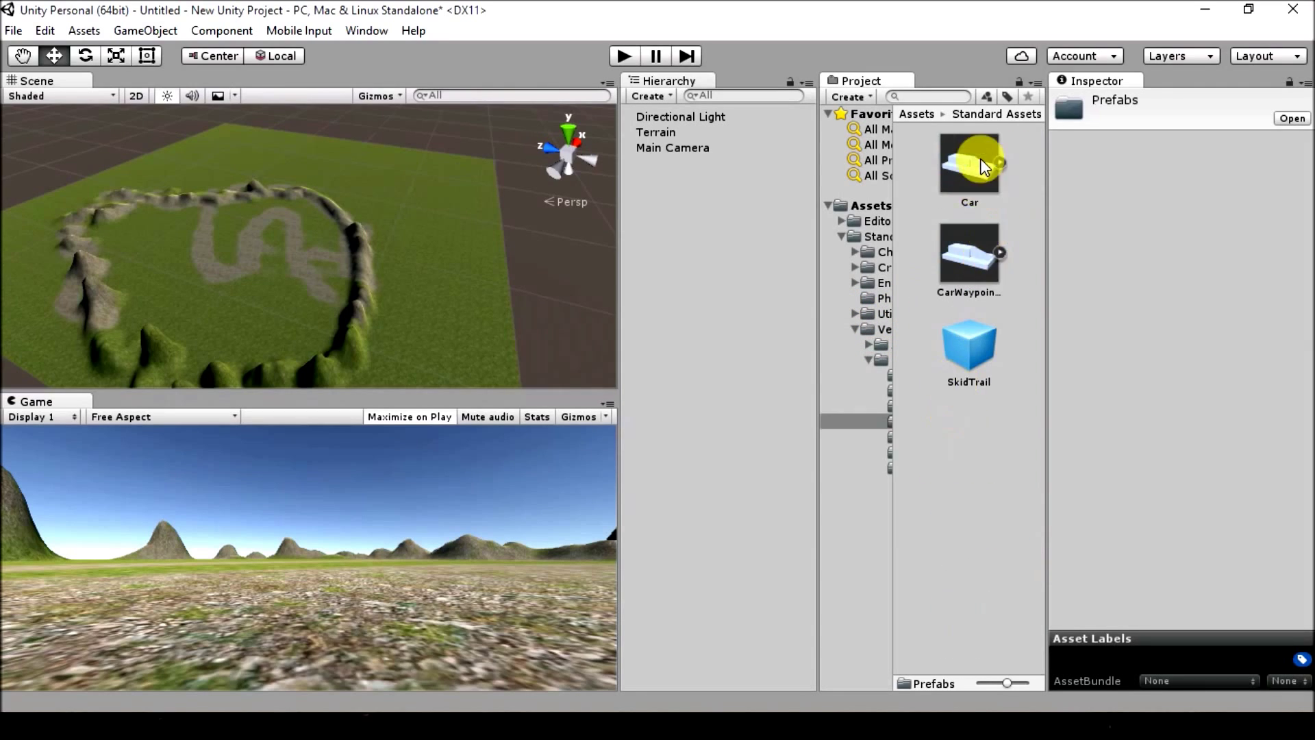
left_click(962, 180)
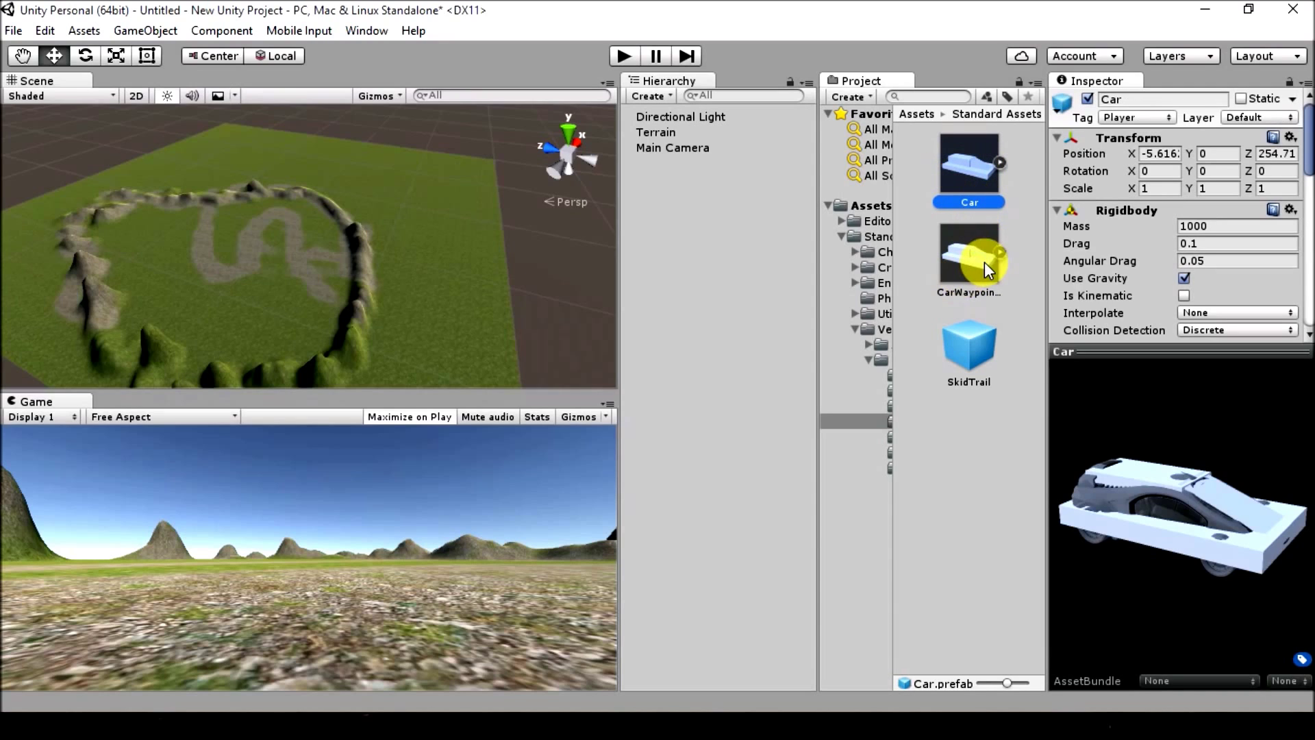
left_click_drag(979, 179, 242, 267)
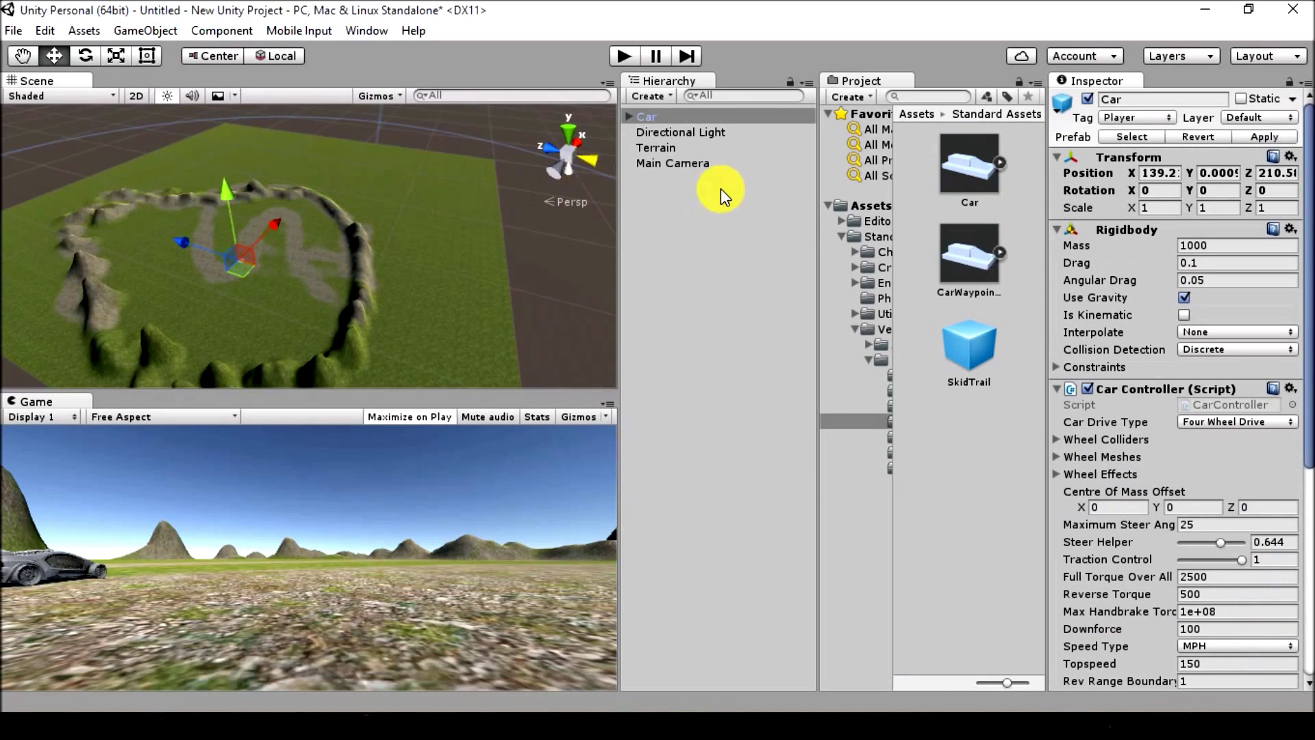
Parent Main Camera to the Car at position 0, 2, -5 and start play mode
left_click_drag(680, 167, 678, 117)
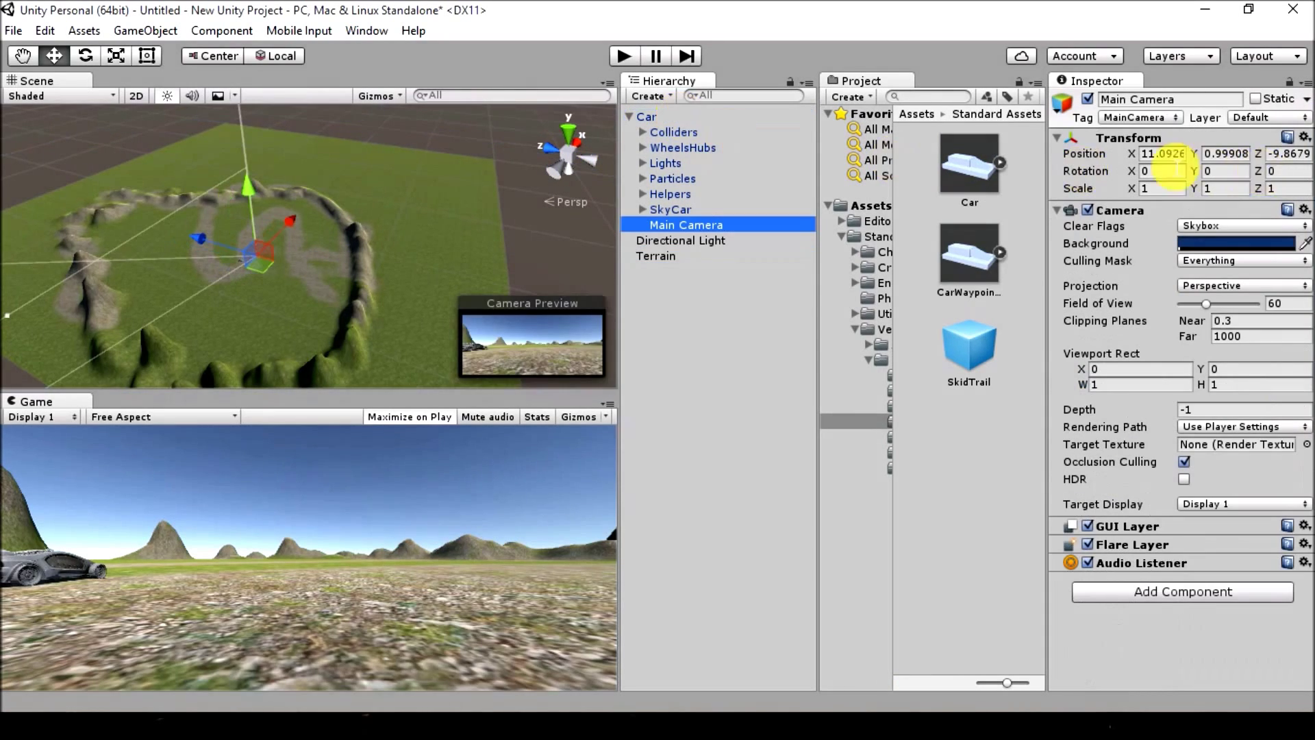
left_click(1163, 154)
type("0")
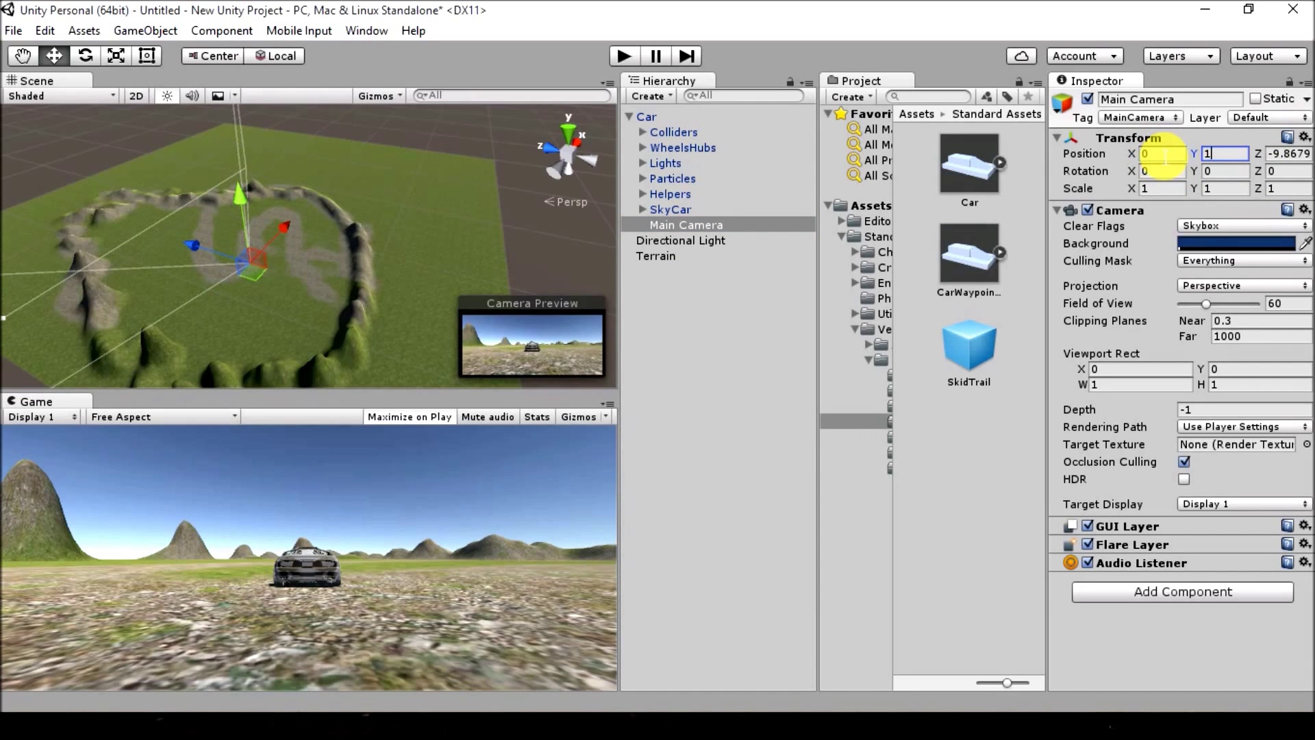
type("-5")
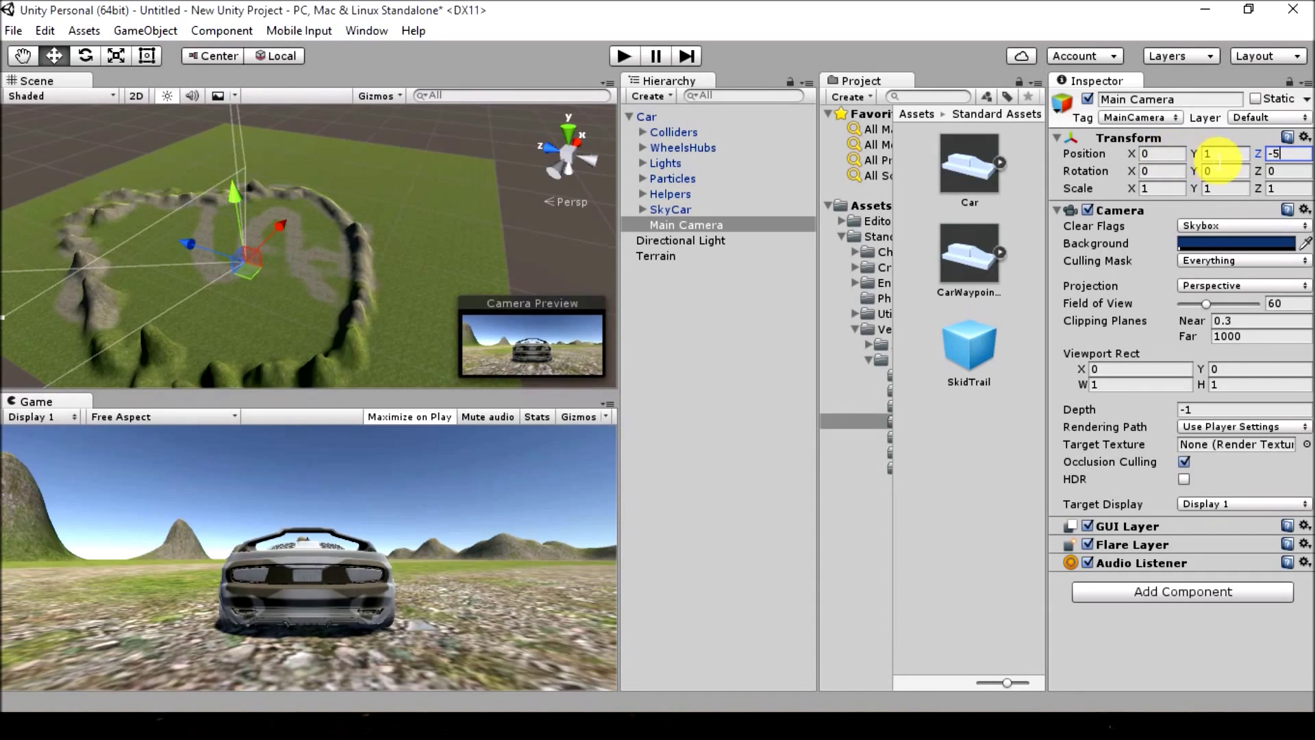
type("2")
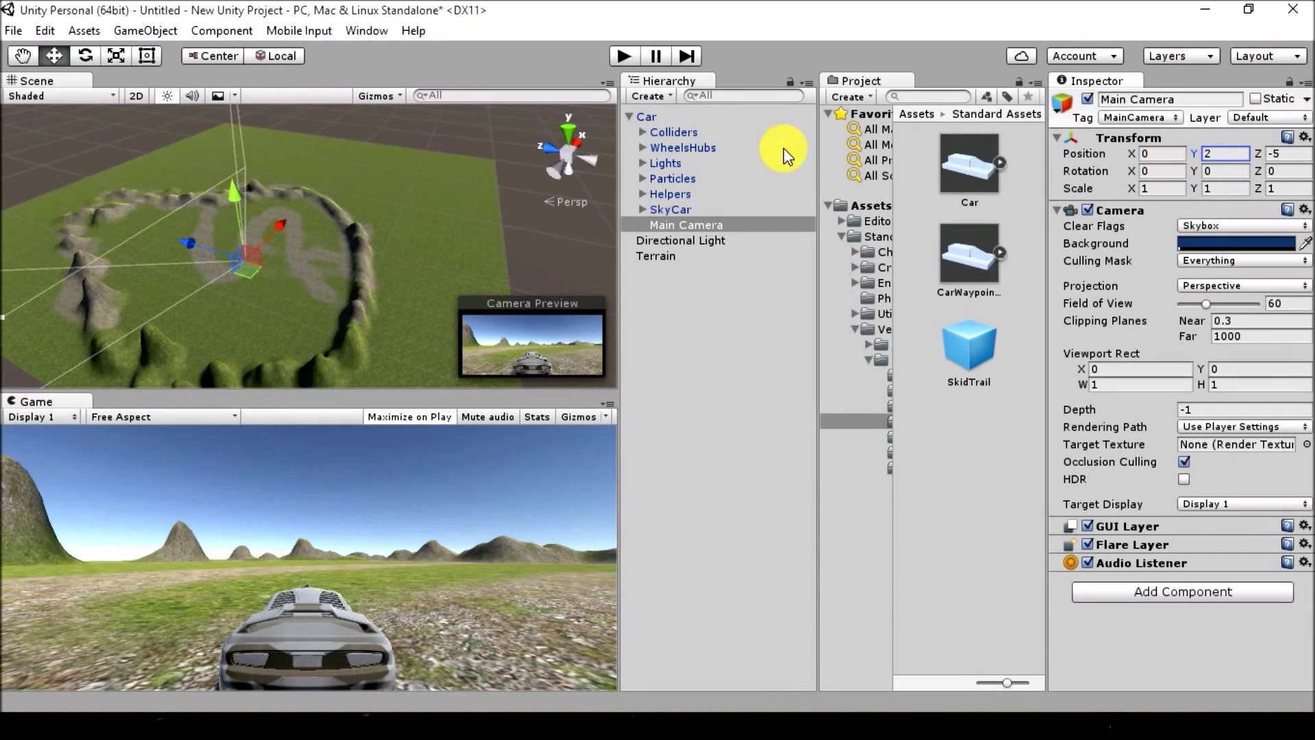
left_click(633, 60)
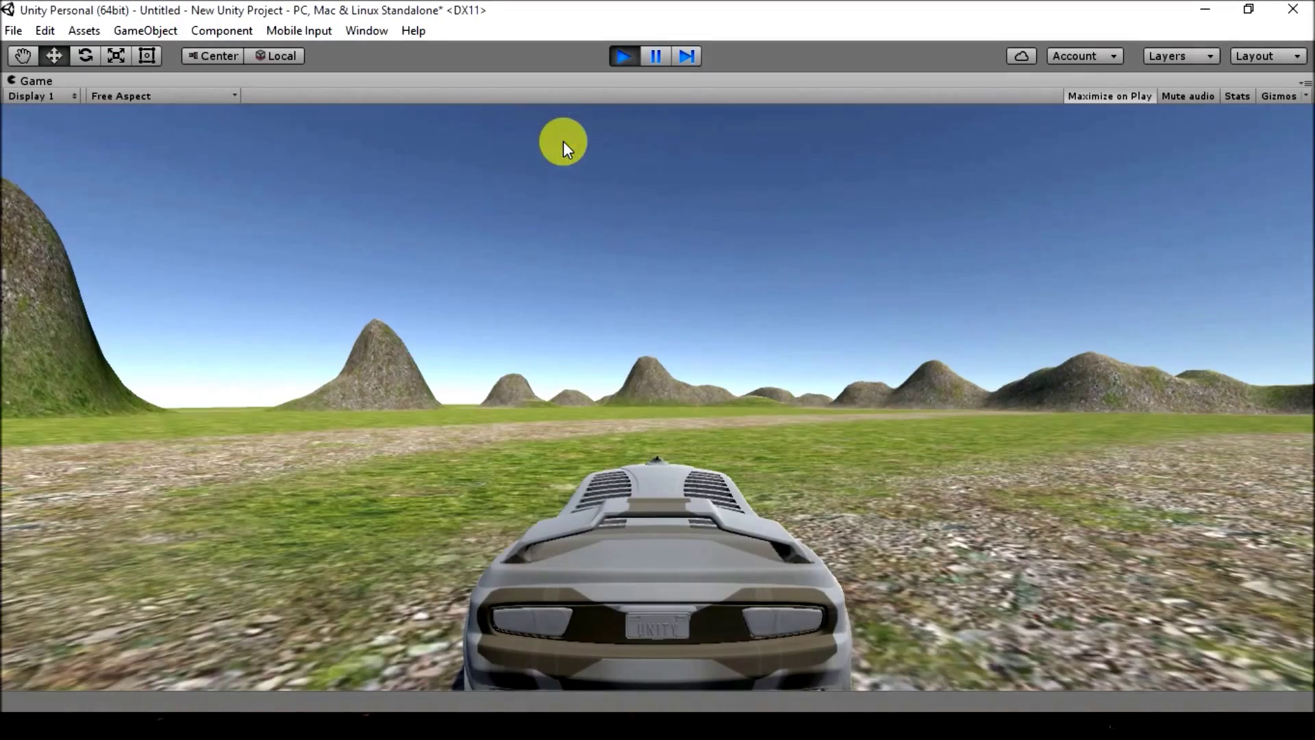
Drive the car forward onto the dirt road, steering hard right with some braking
key("Up")
key("Right")
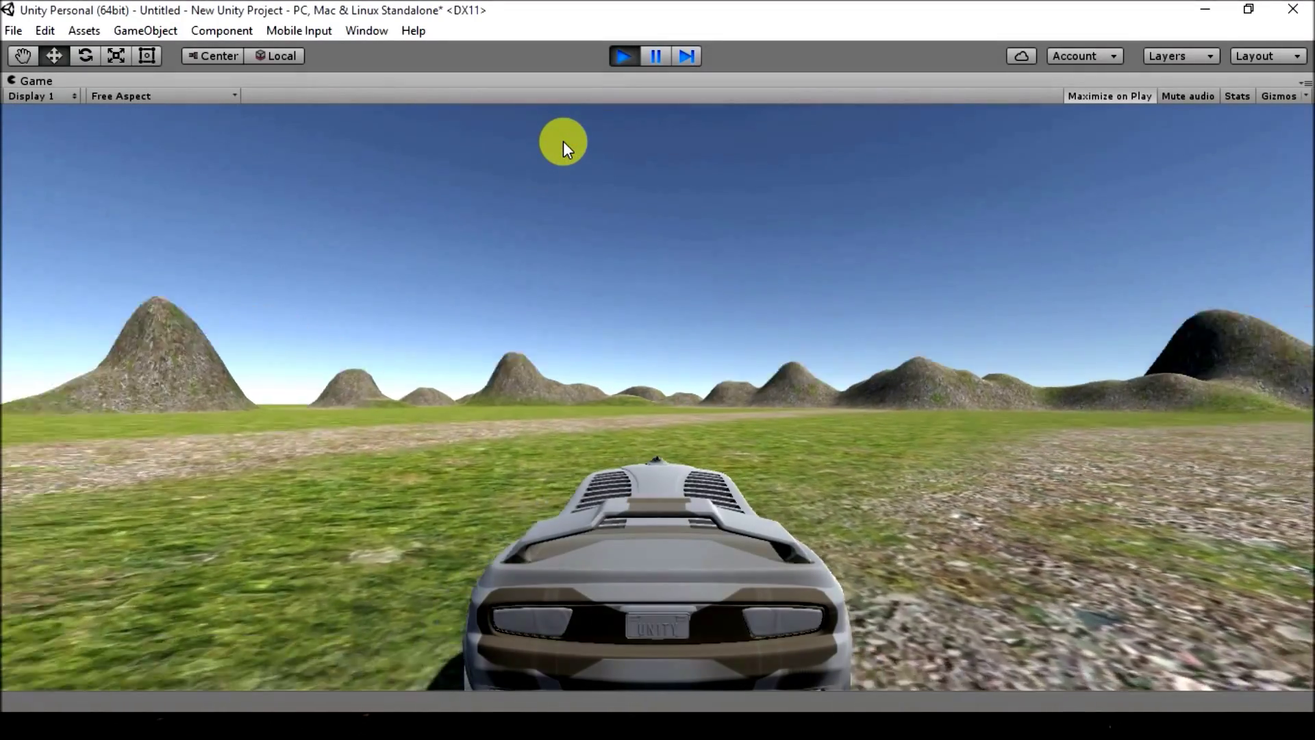
key("Right")
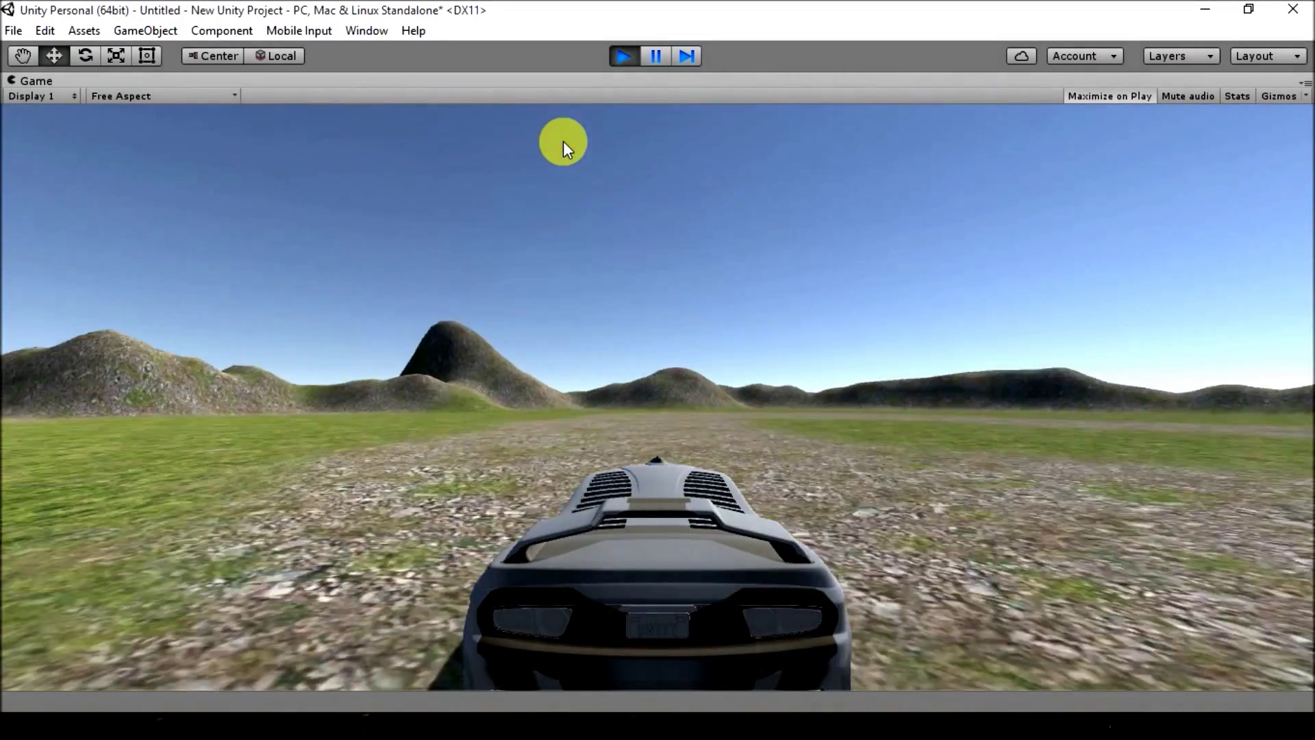
key("Left")
key("Right")
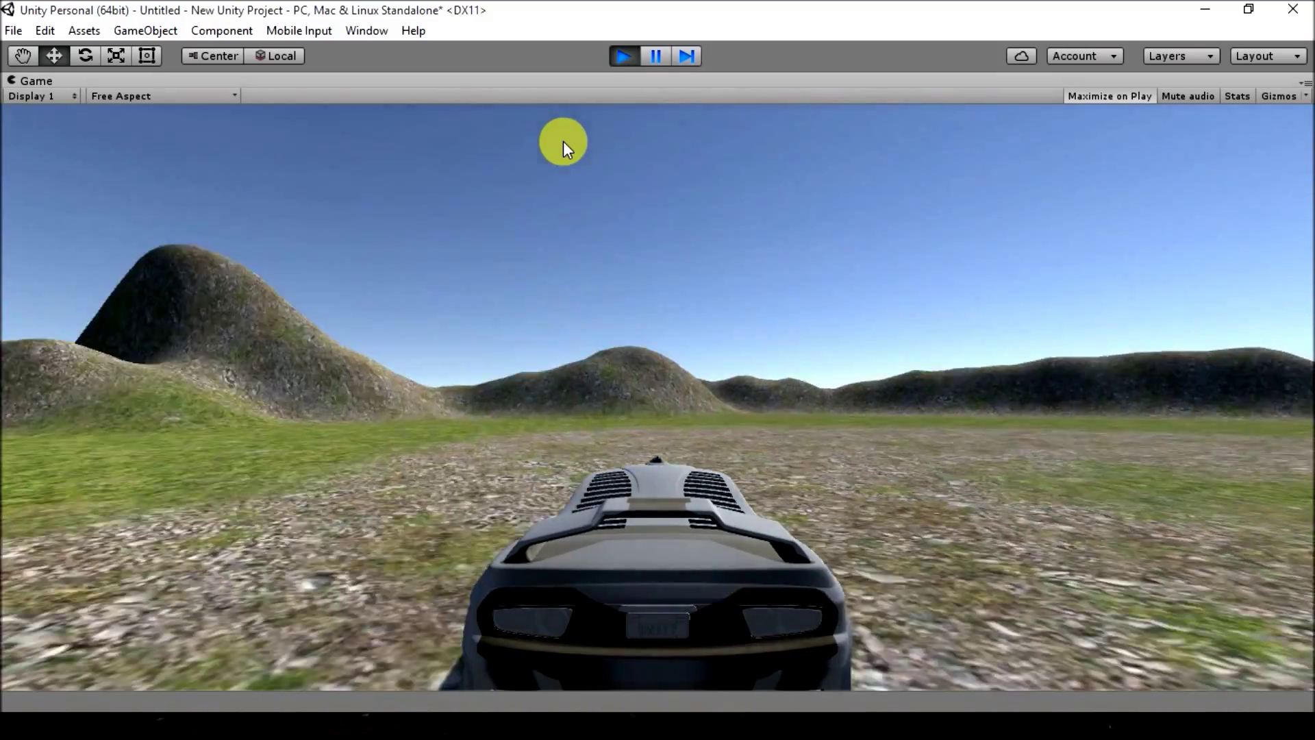
key("Right")
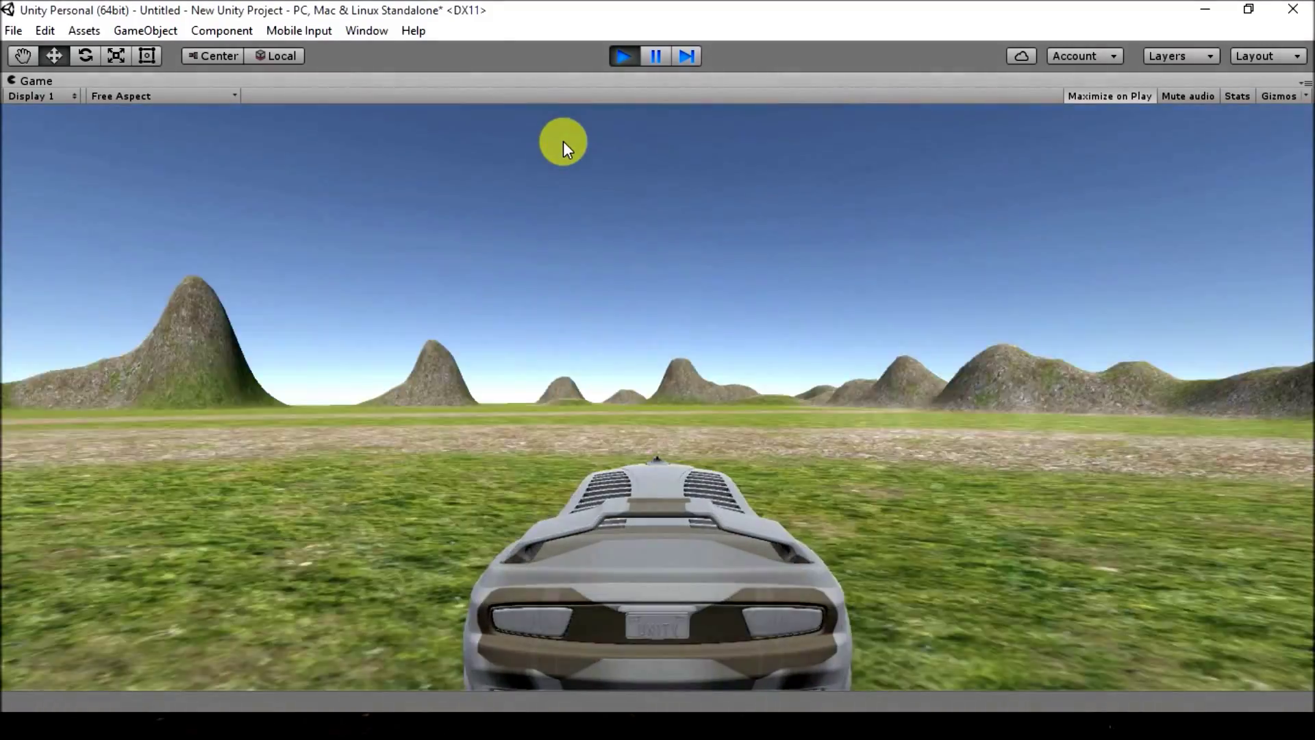
key("Right")
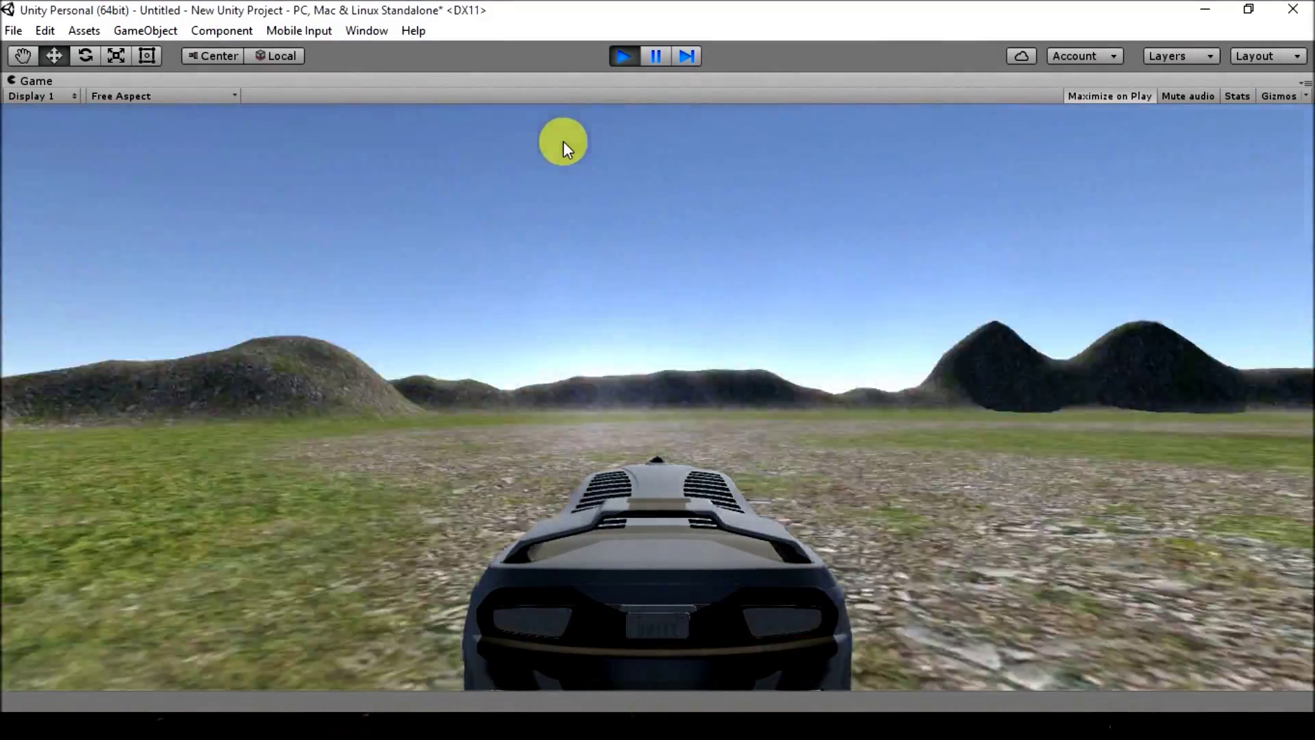
key("Right")
key("Down")
key("Up")
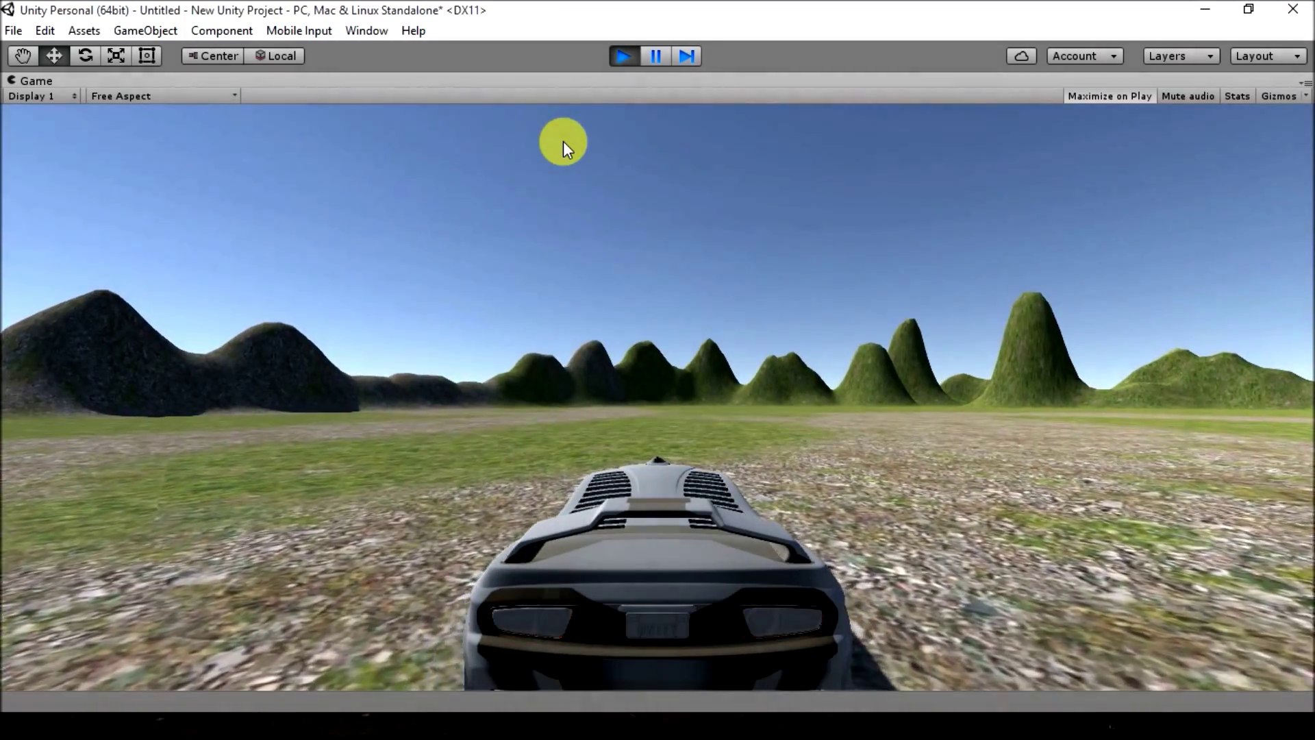
key("Right")
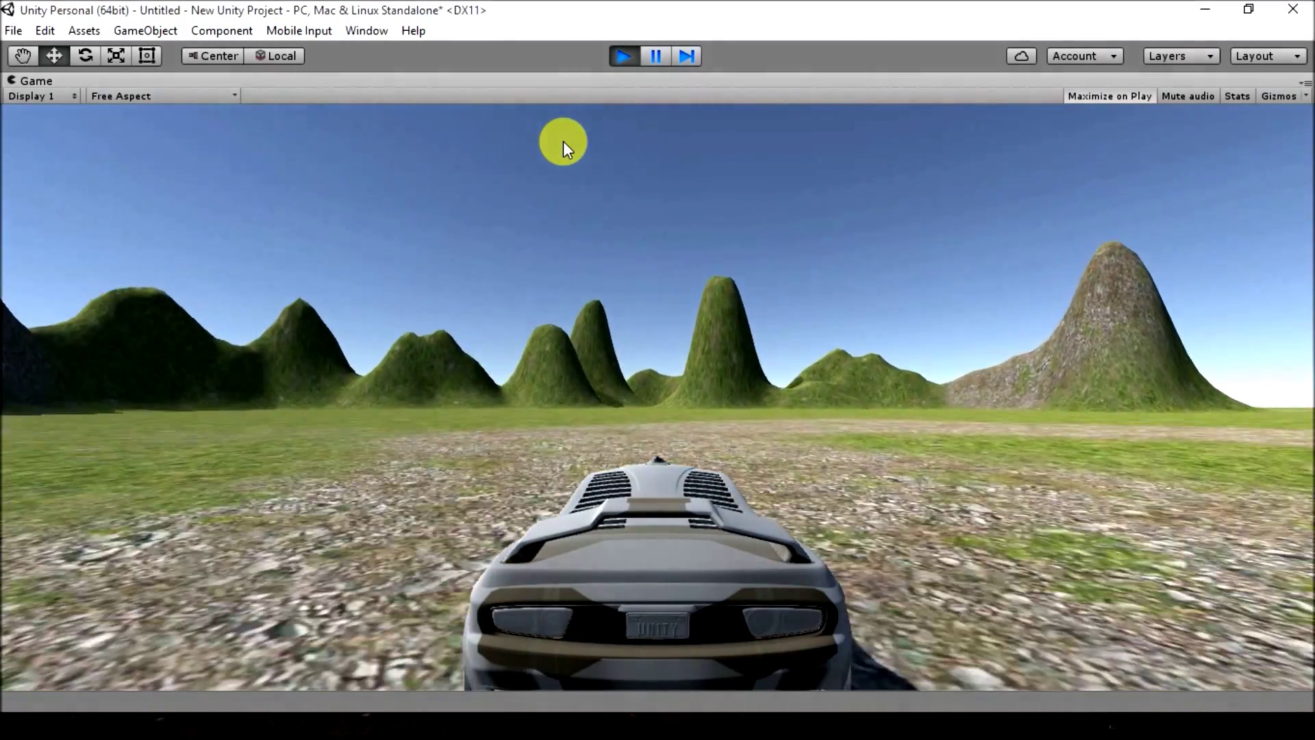
key("Right")
key("Down")
key("Right")
key("Up")
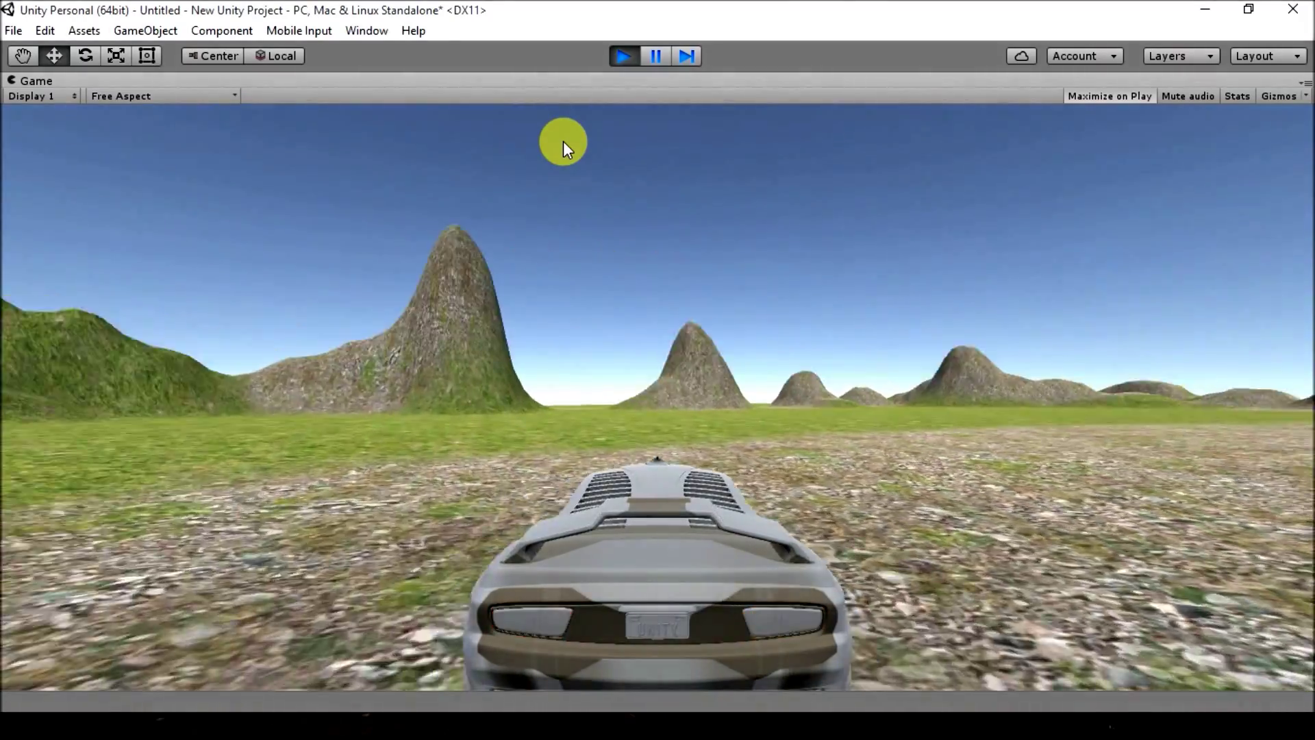
key("Left")
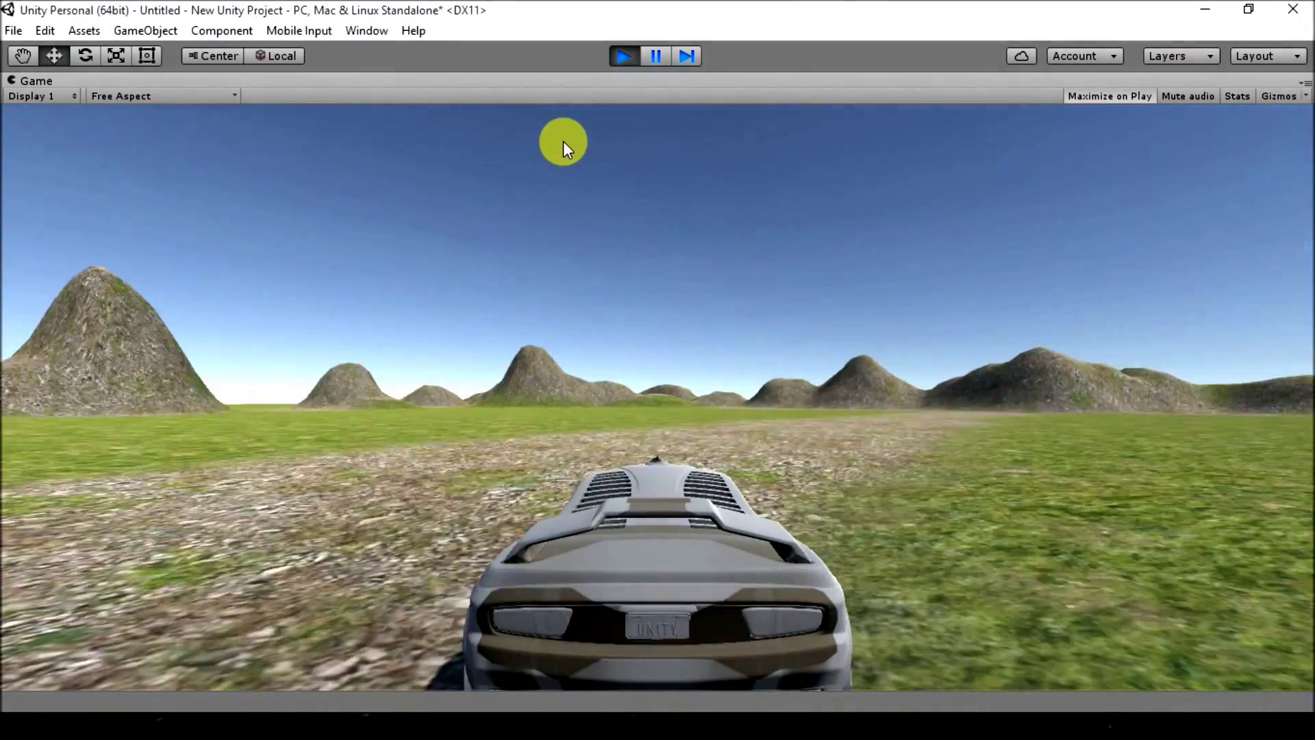
key("Right")
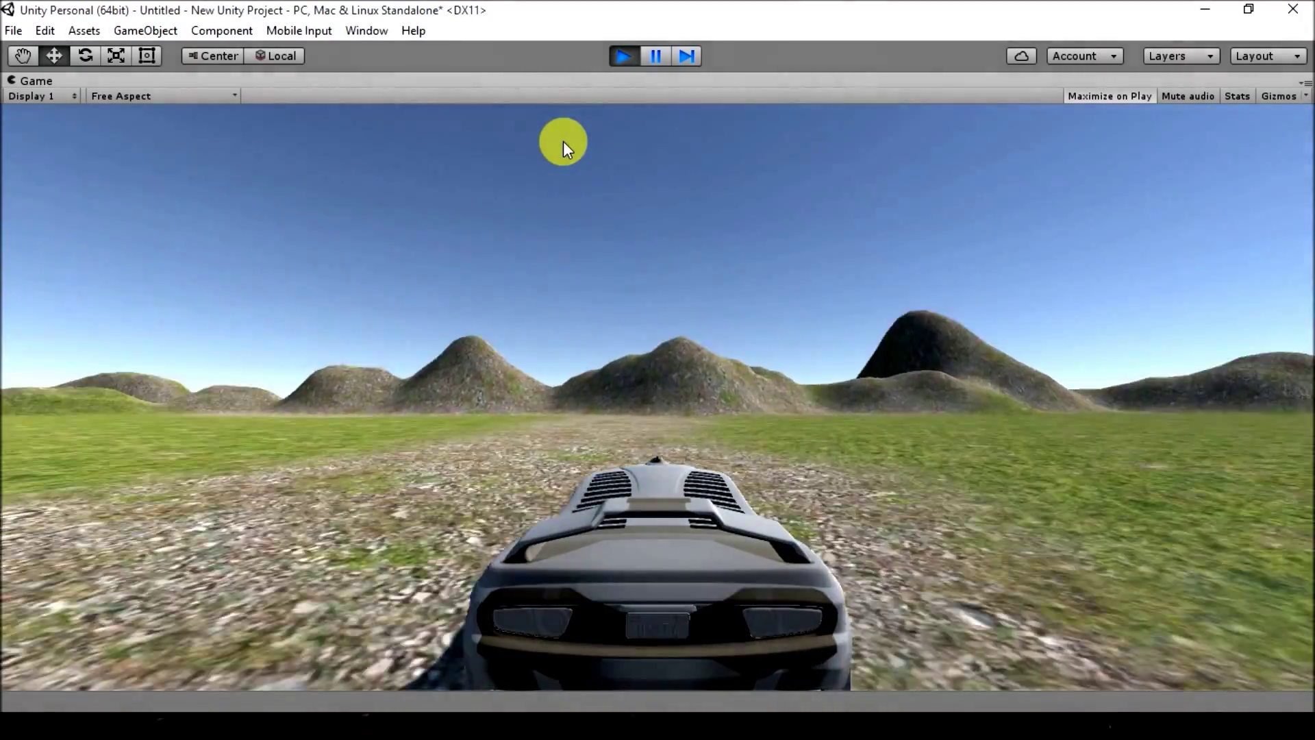
Drive up and over the hill, across the grass and off the terrain edge, then stop play mode
key("Up")
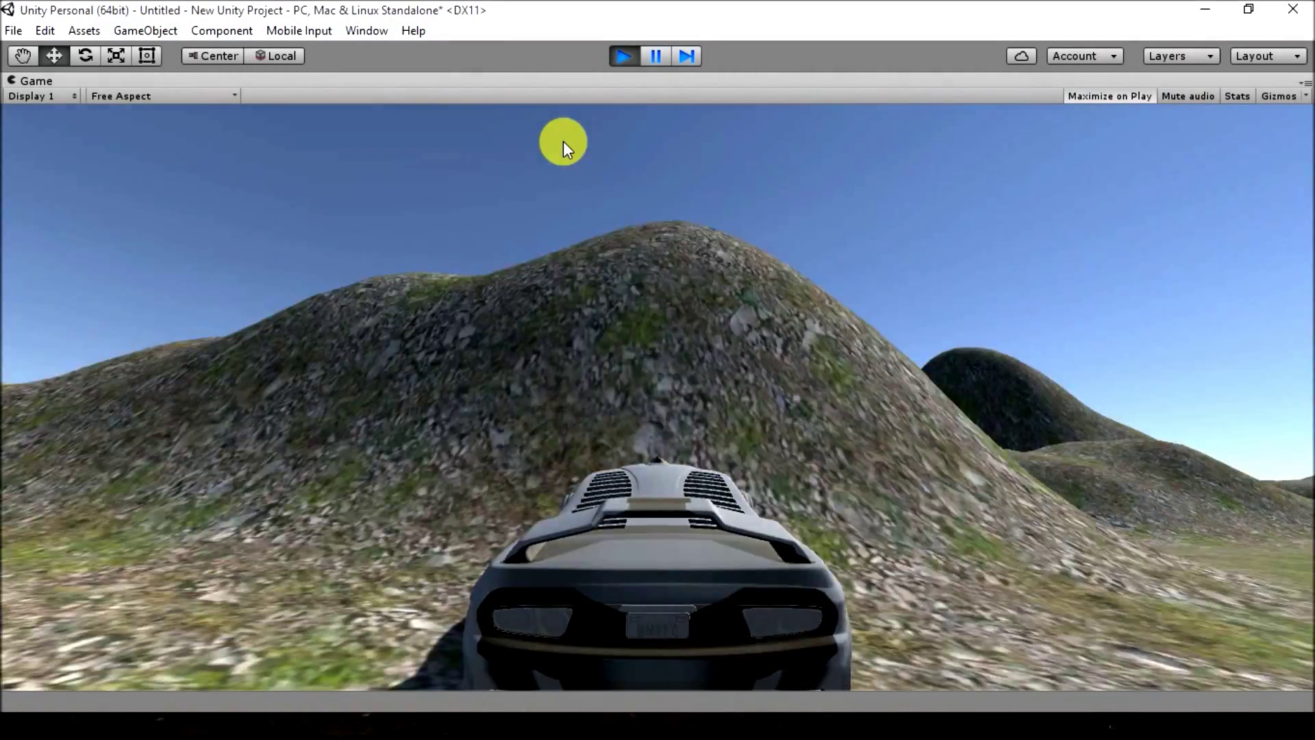
key("Up")
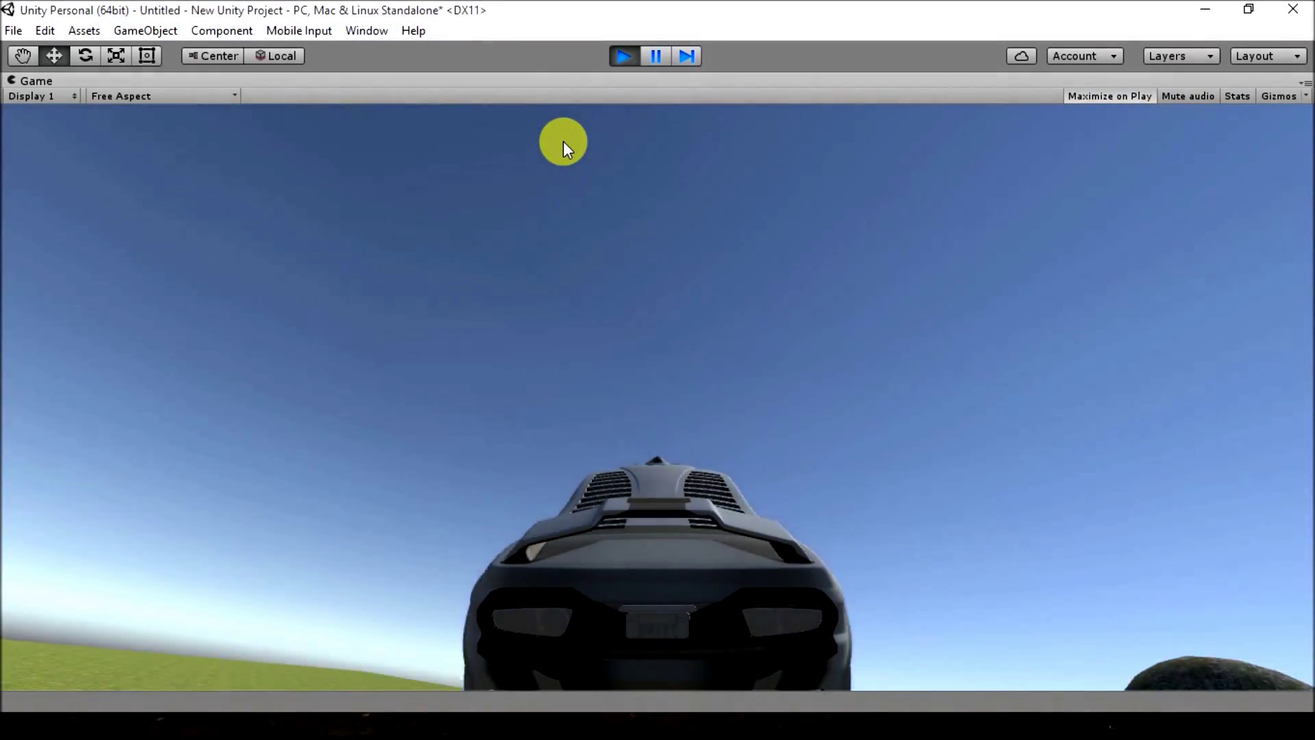
key("Up")
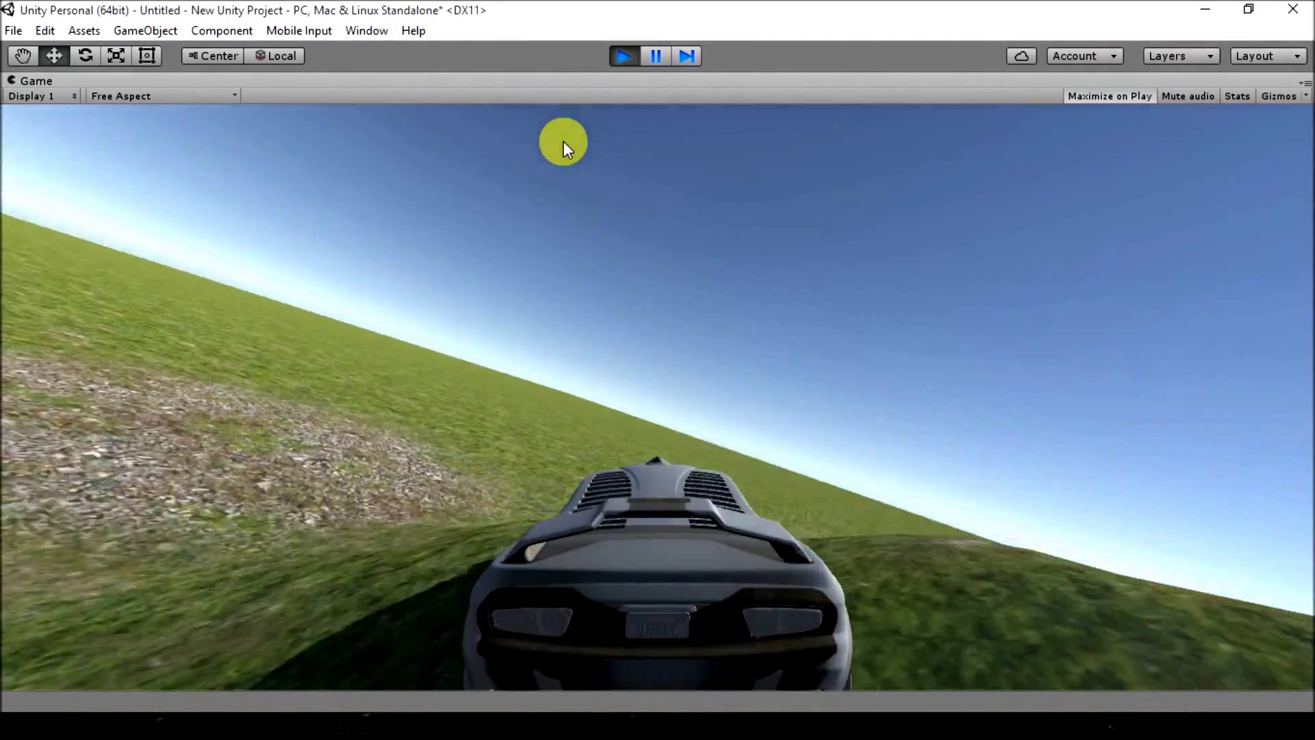
key("Up")
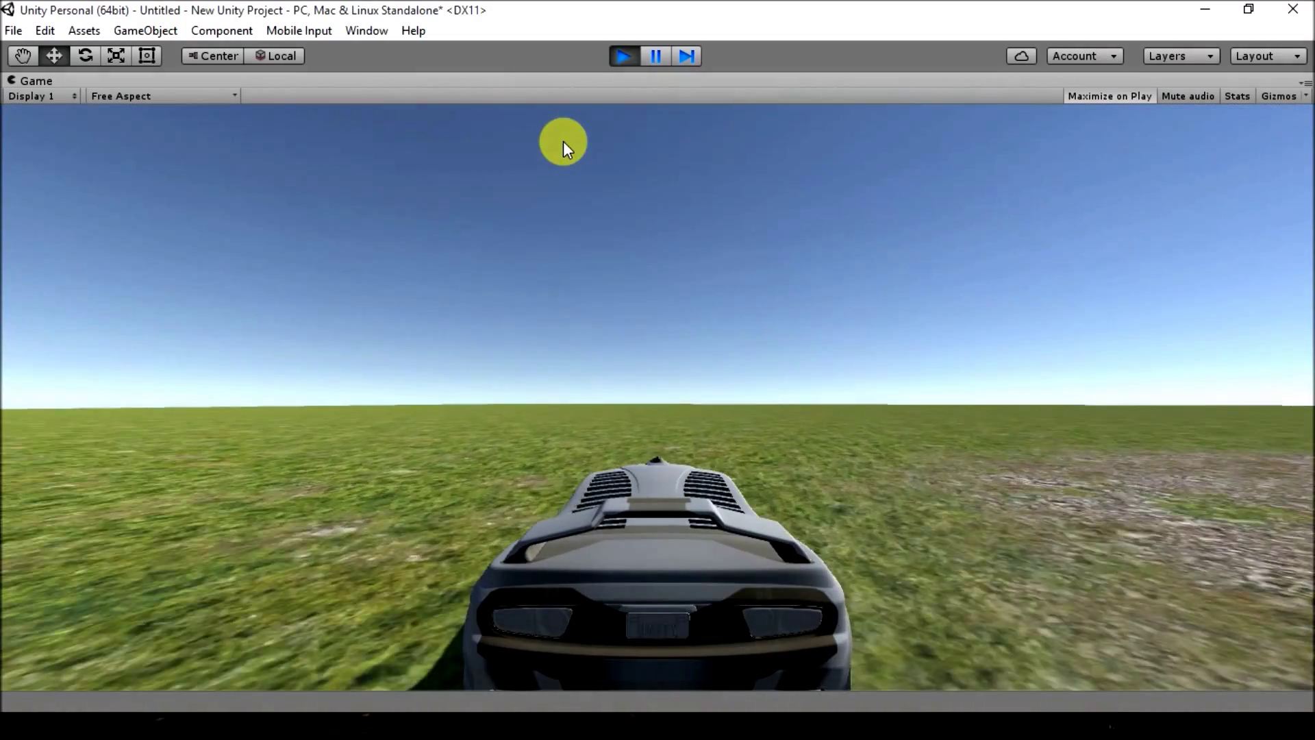
key("Up")
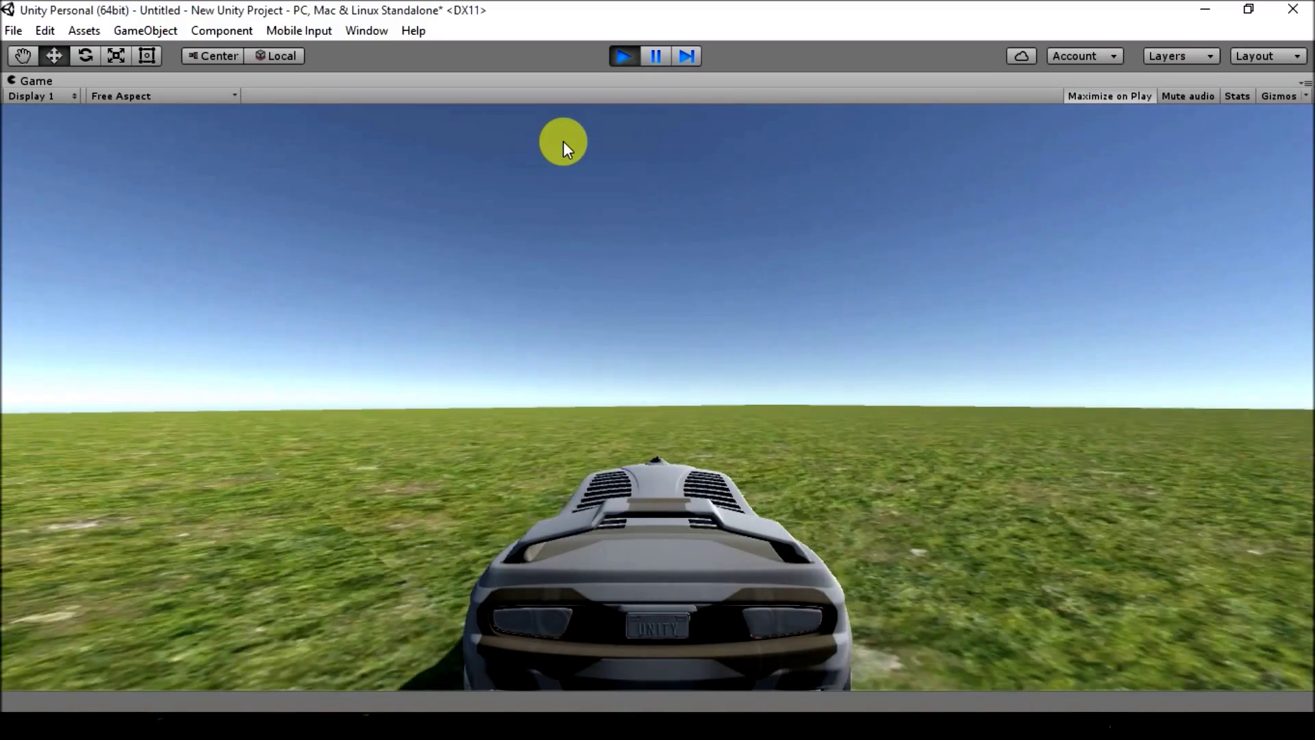
key("Right")
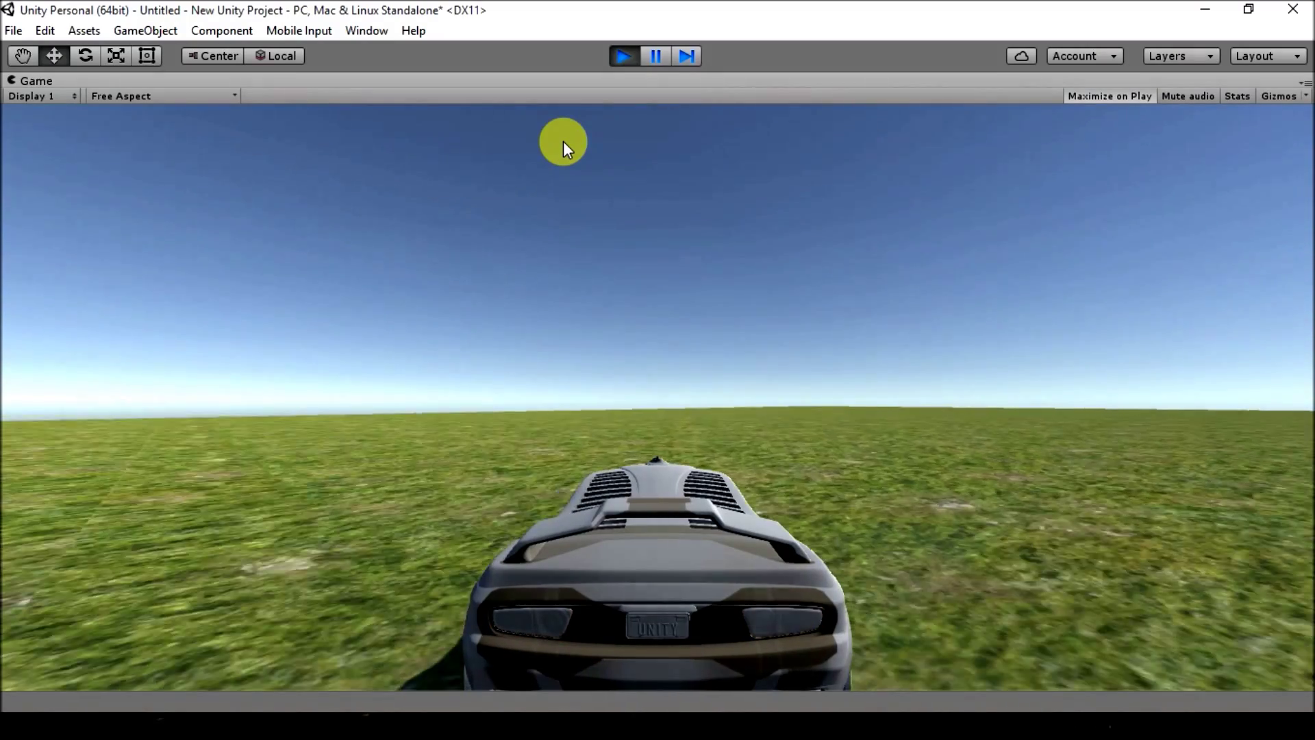
key("Right")
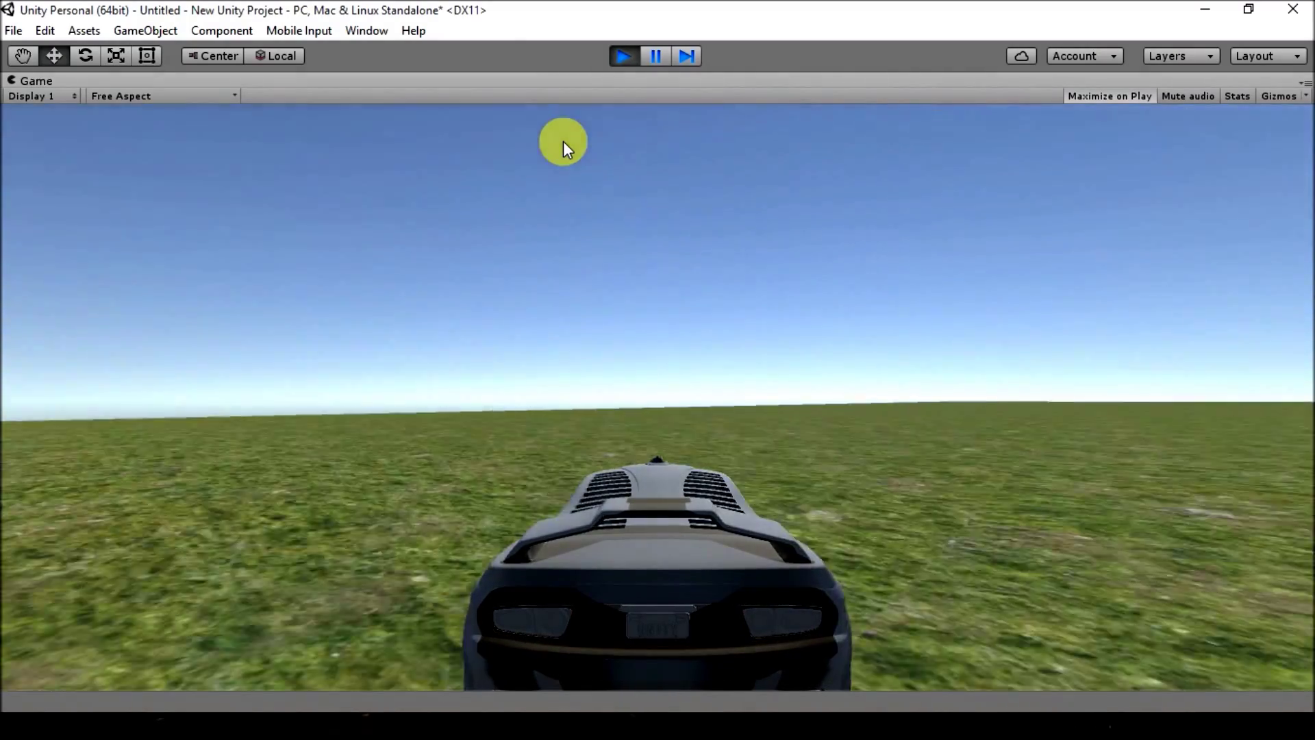
key("Left")
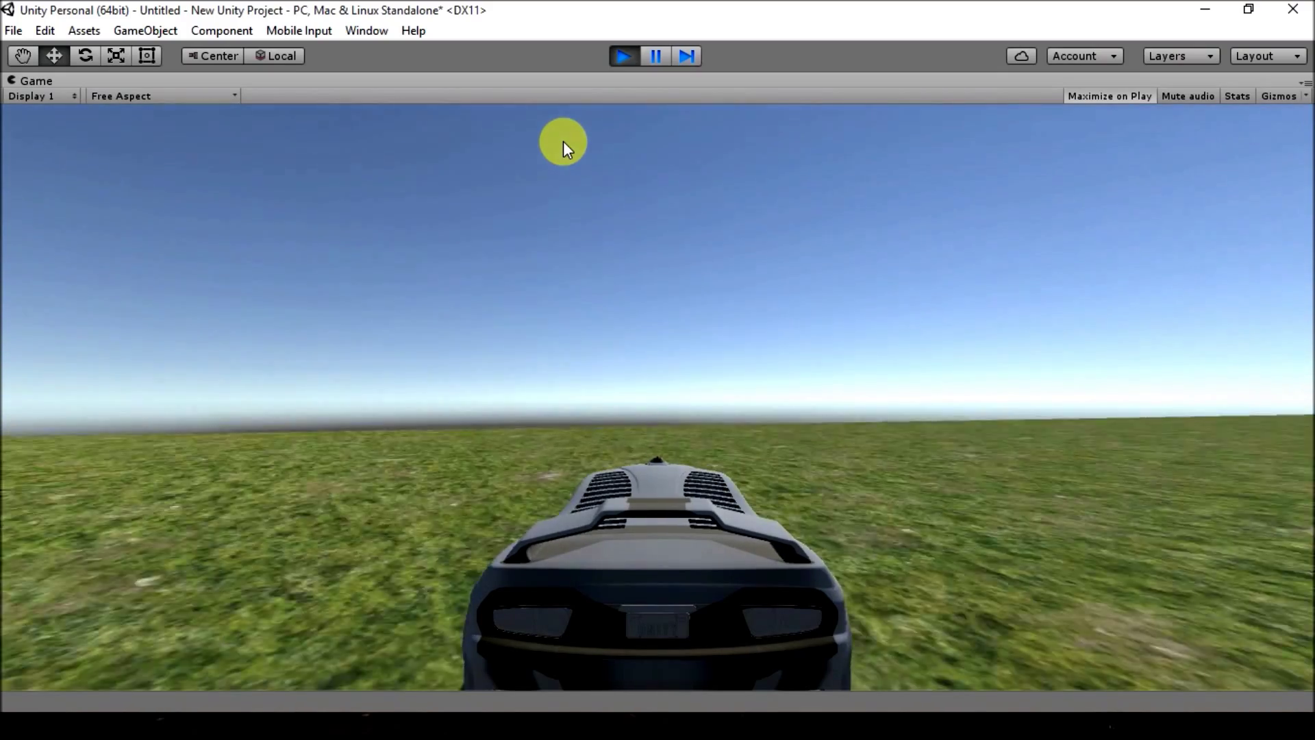
key("Down")
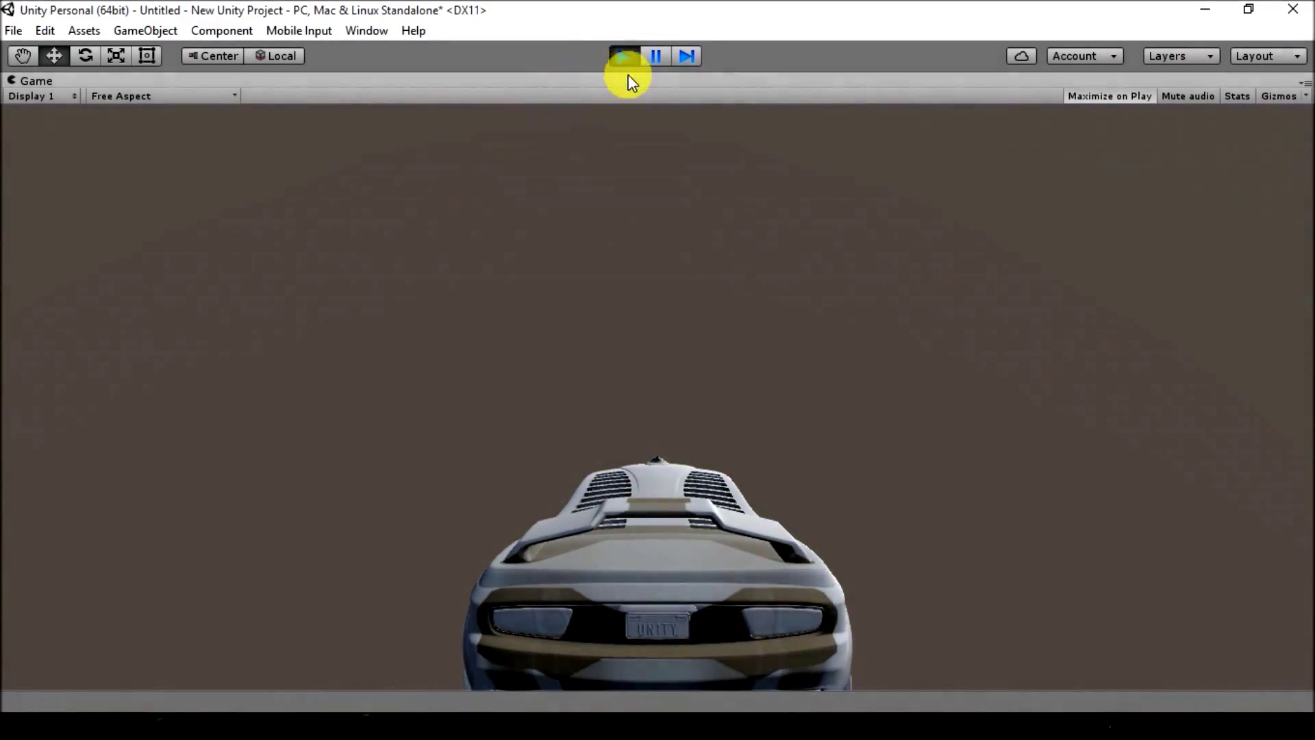
left_click(620, 56)
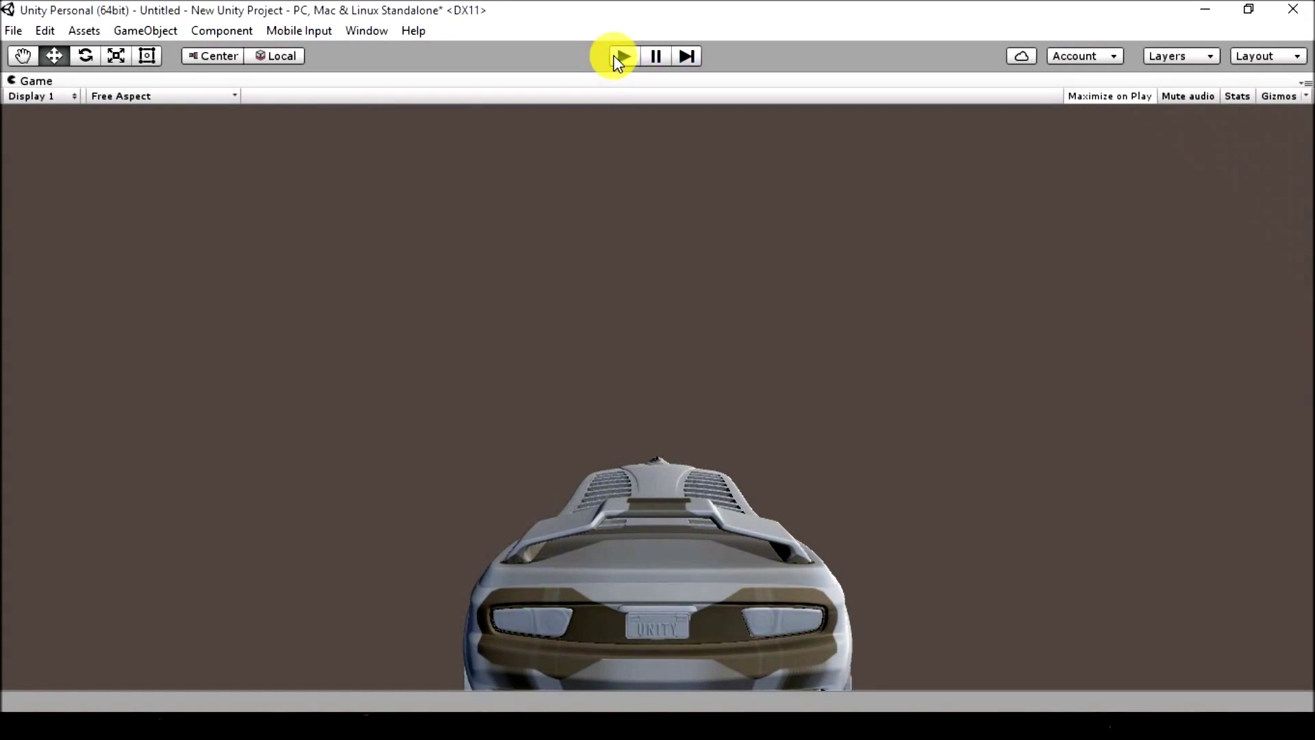
Zoom out the Scene view, expand Standard Assets, and select Terrain in the Hierarchy
scroll(165, 278, "down", 9)
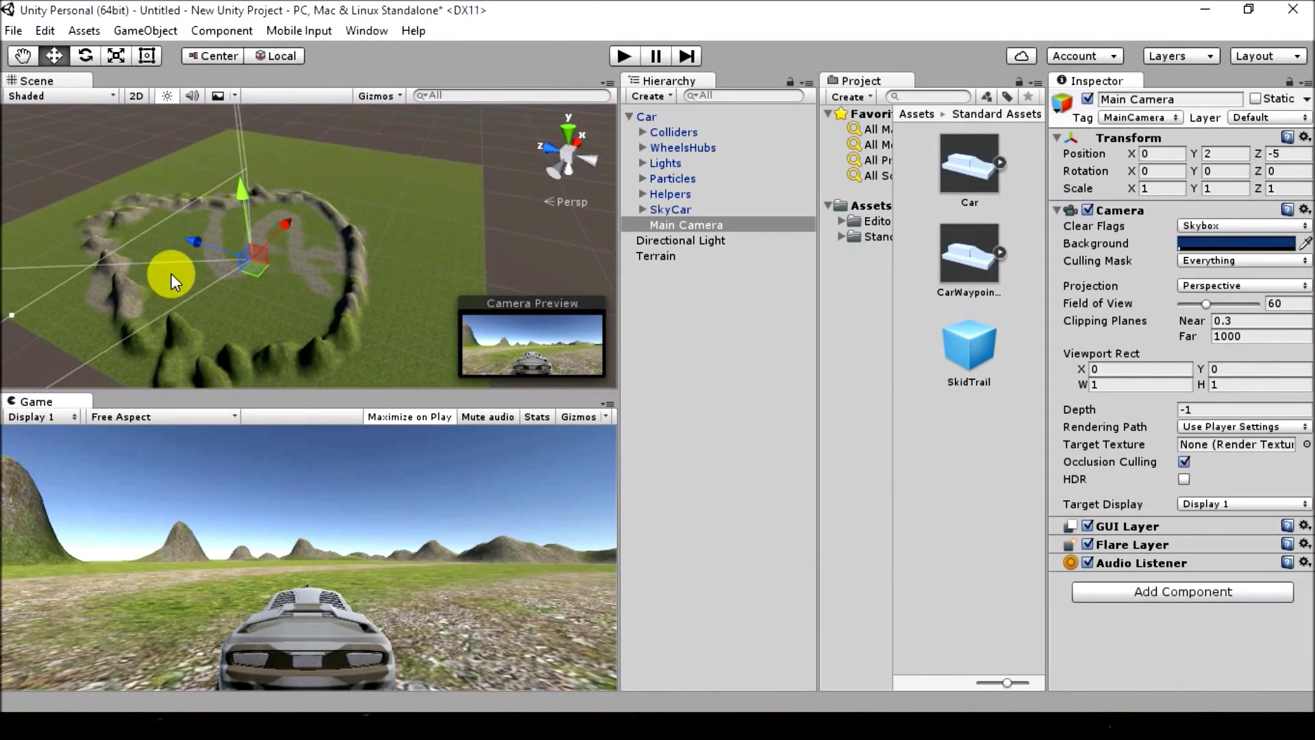
scroll(178, 300, "down", 2)
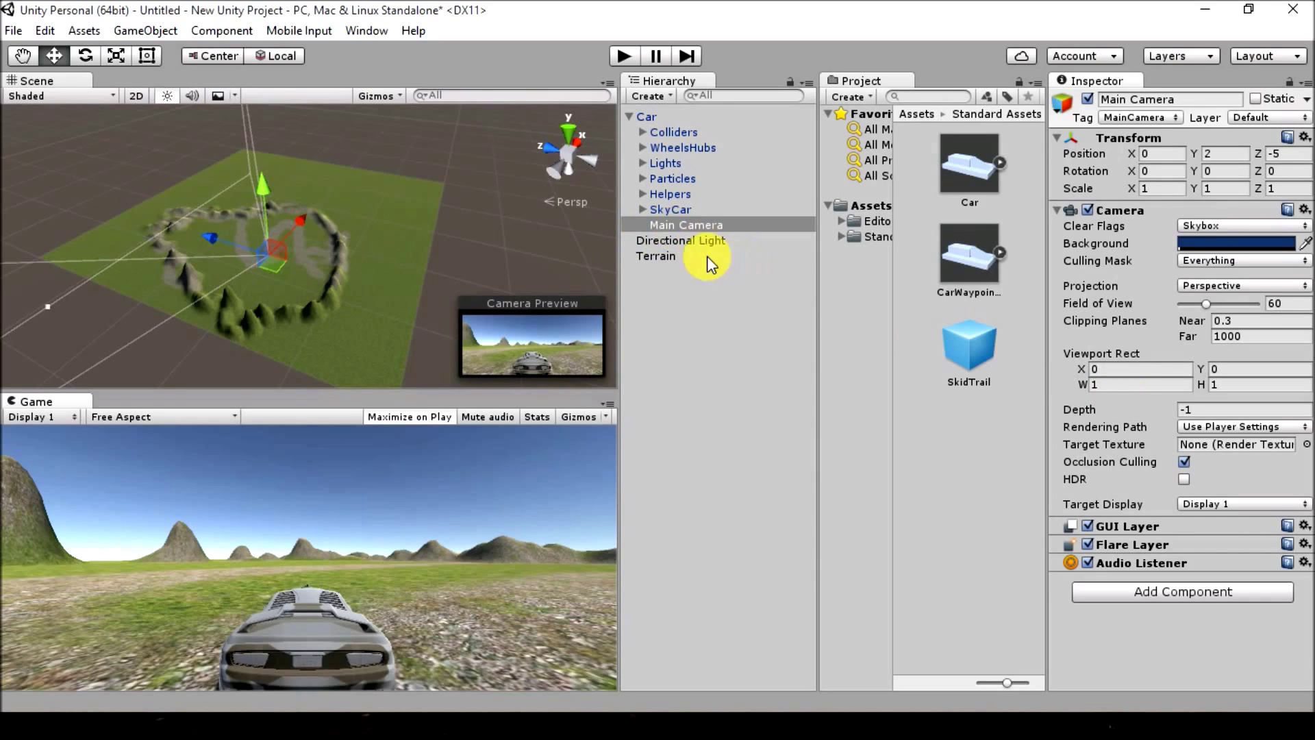
left_click(869, 237)
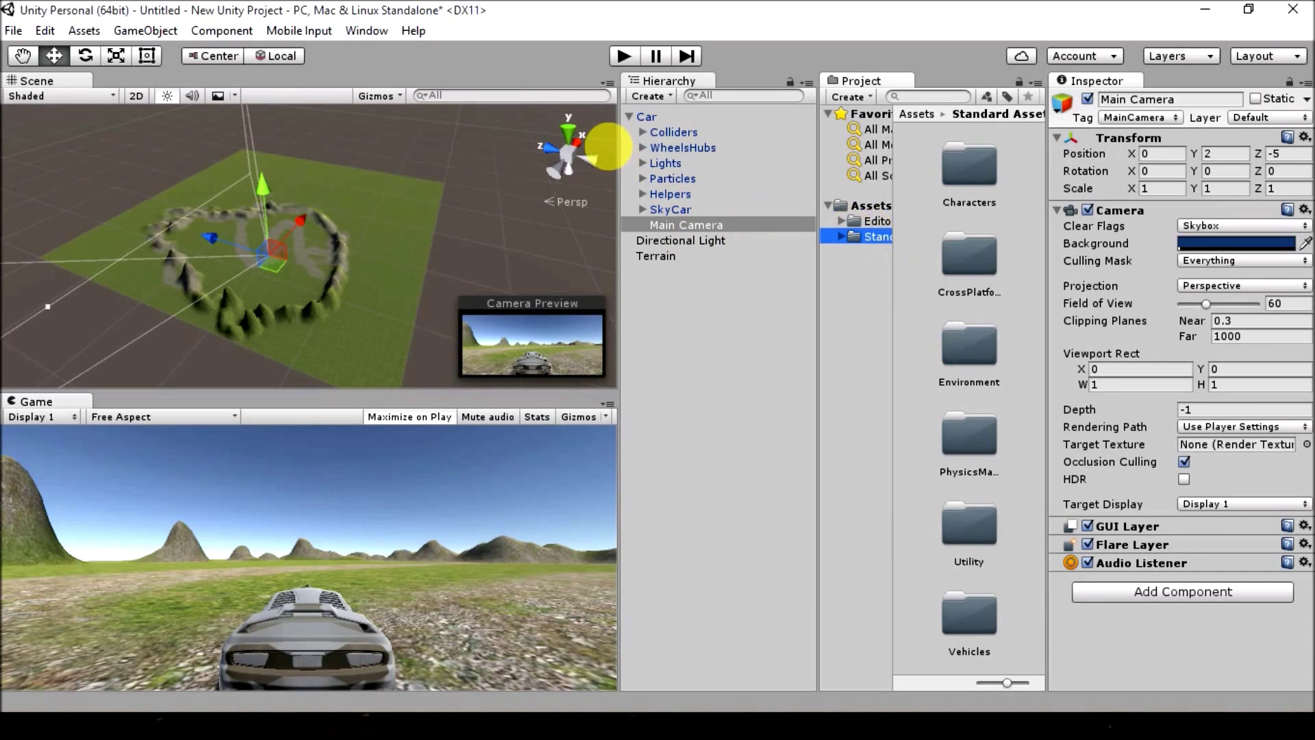
left_click(671, 260)
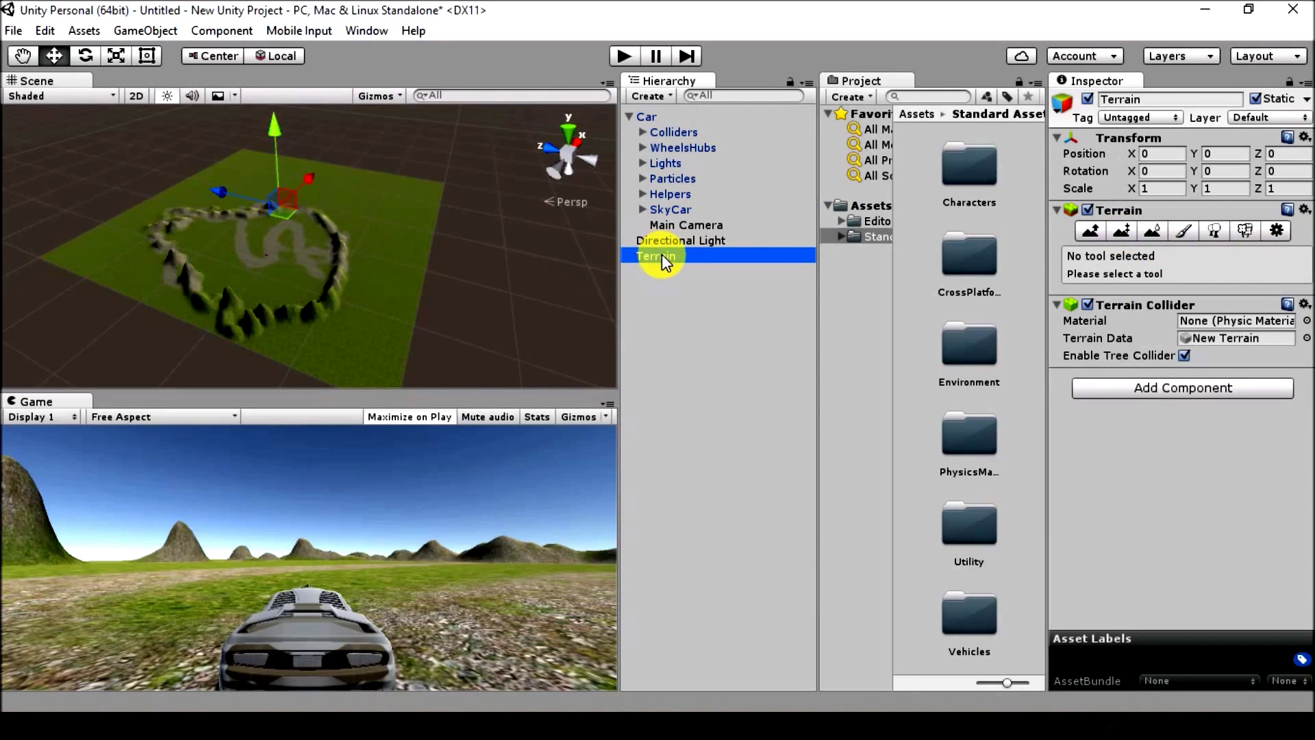
Add the Broadleaf_Desktop tree prefab to the terrain's tree list
left_click(1213, 233)
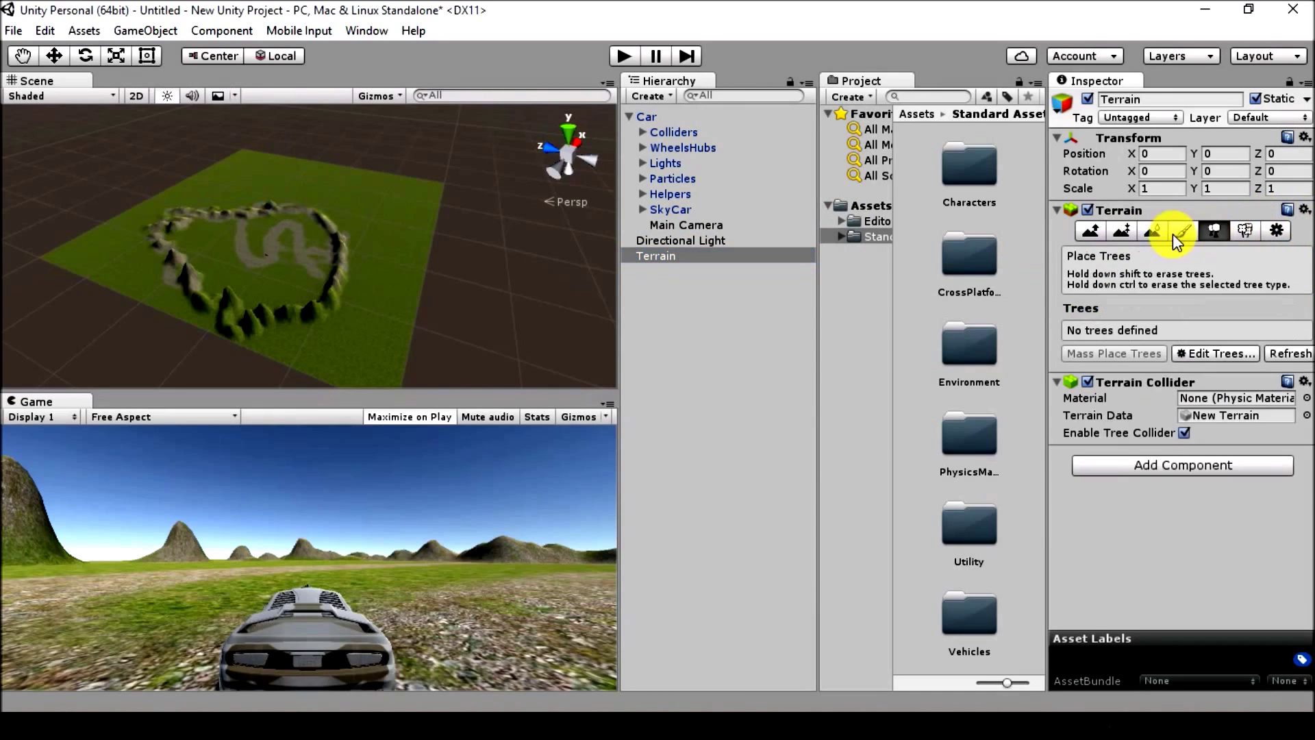
left_click(1215, 353)
left_click(1211, 360)
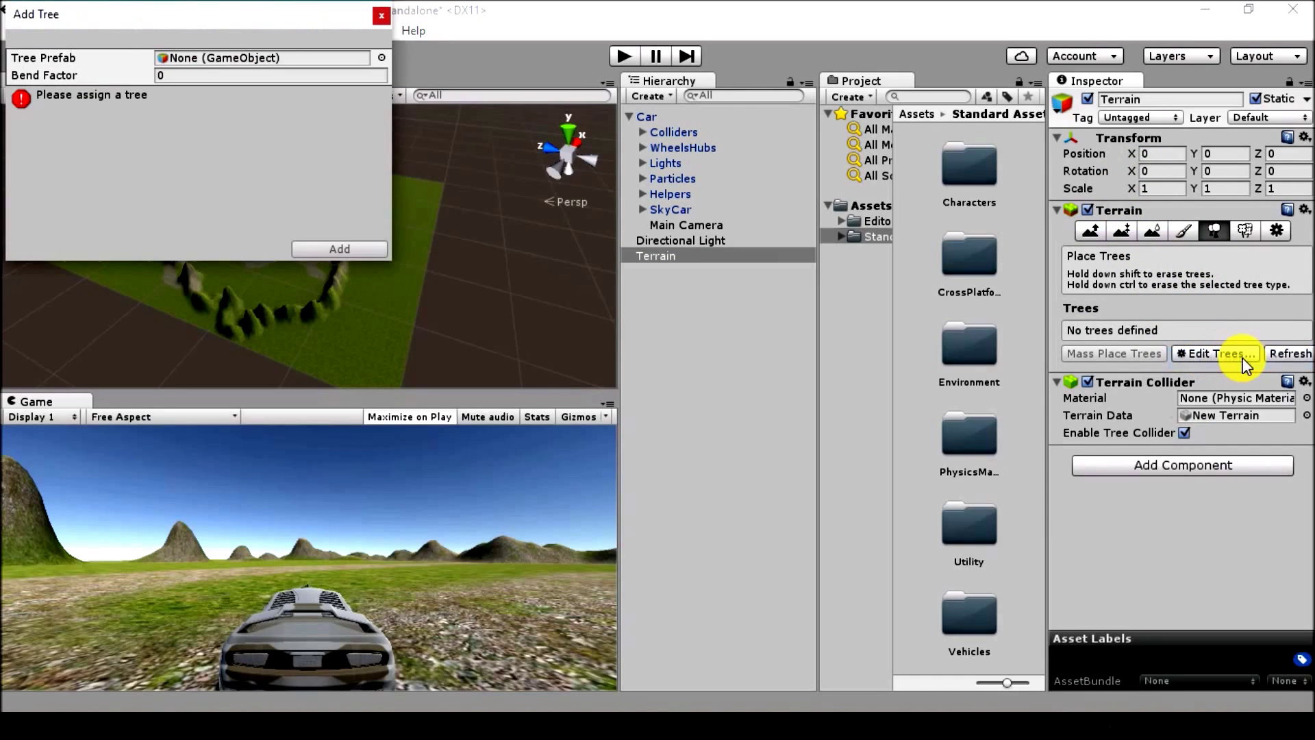
left_click(381, 57)
type("tresss")
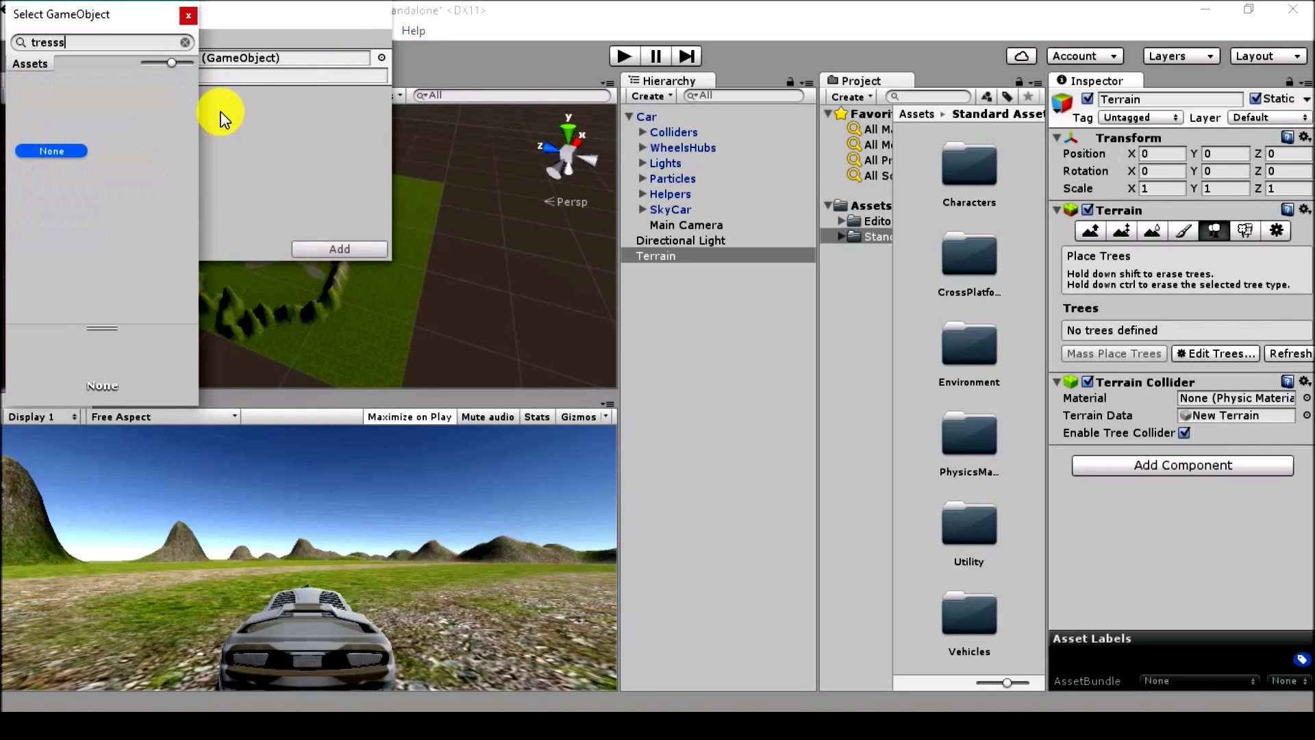
key("BackSpace")
key("BackSpace")
key("BackSpace")
key("BackSpace")
key("BackSpace")
type("des")
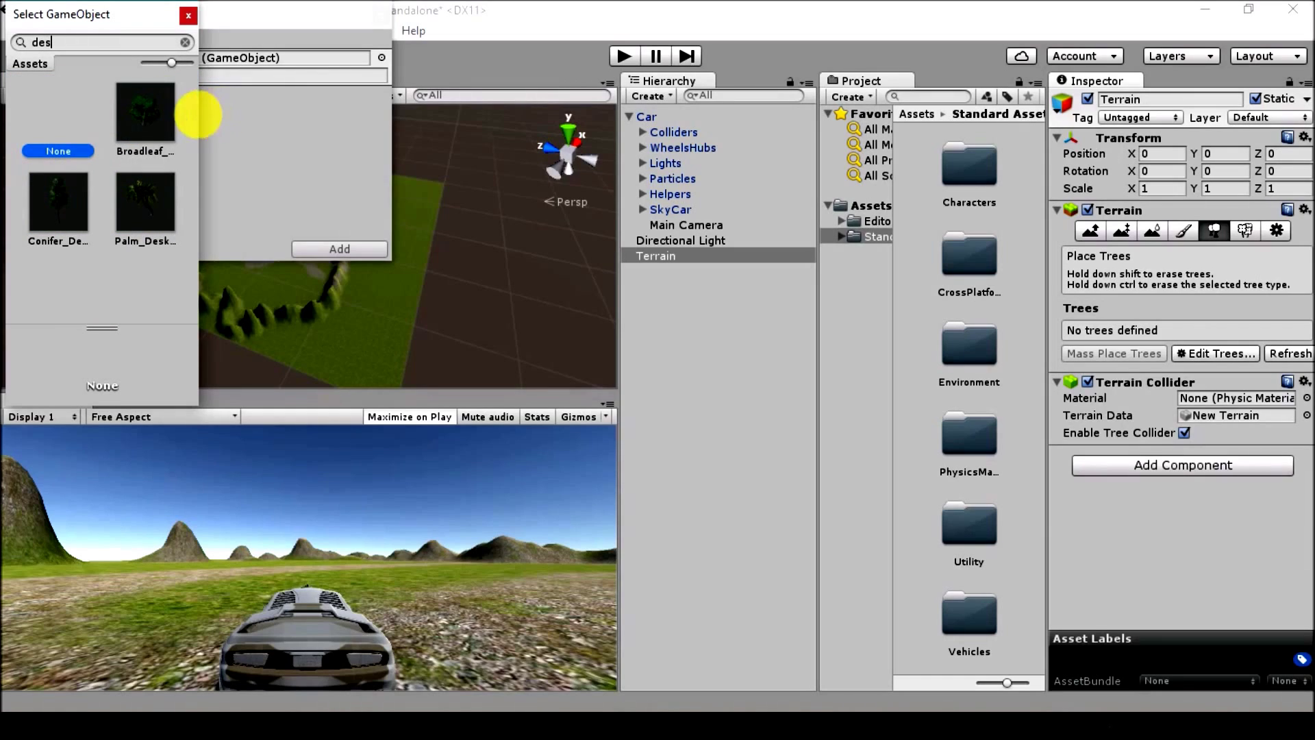
left_click(147, 115)
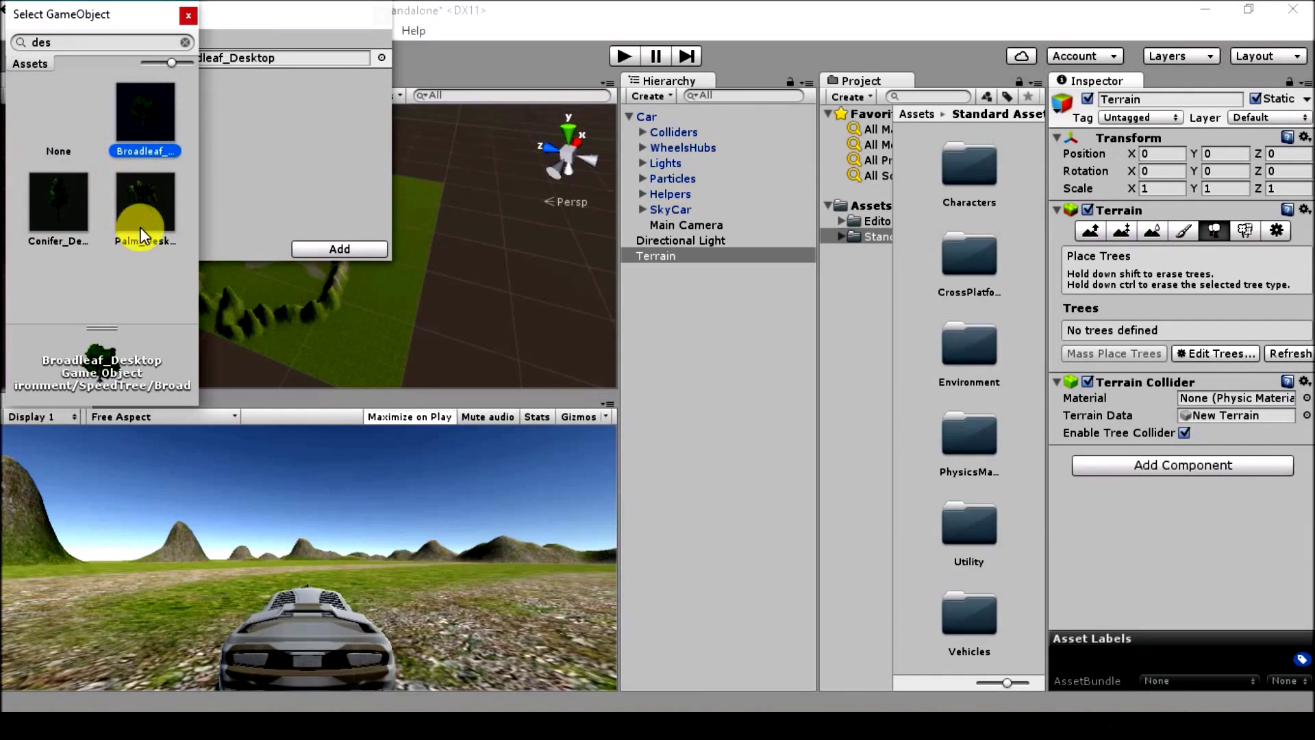
double_click(144, 123)
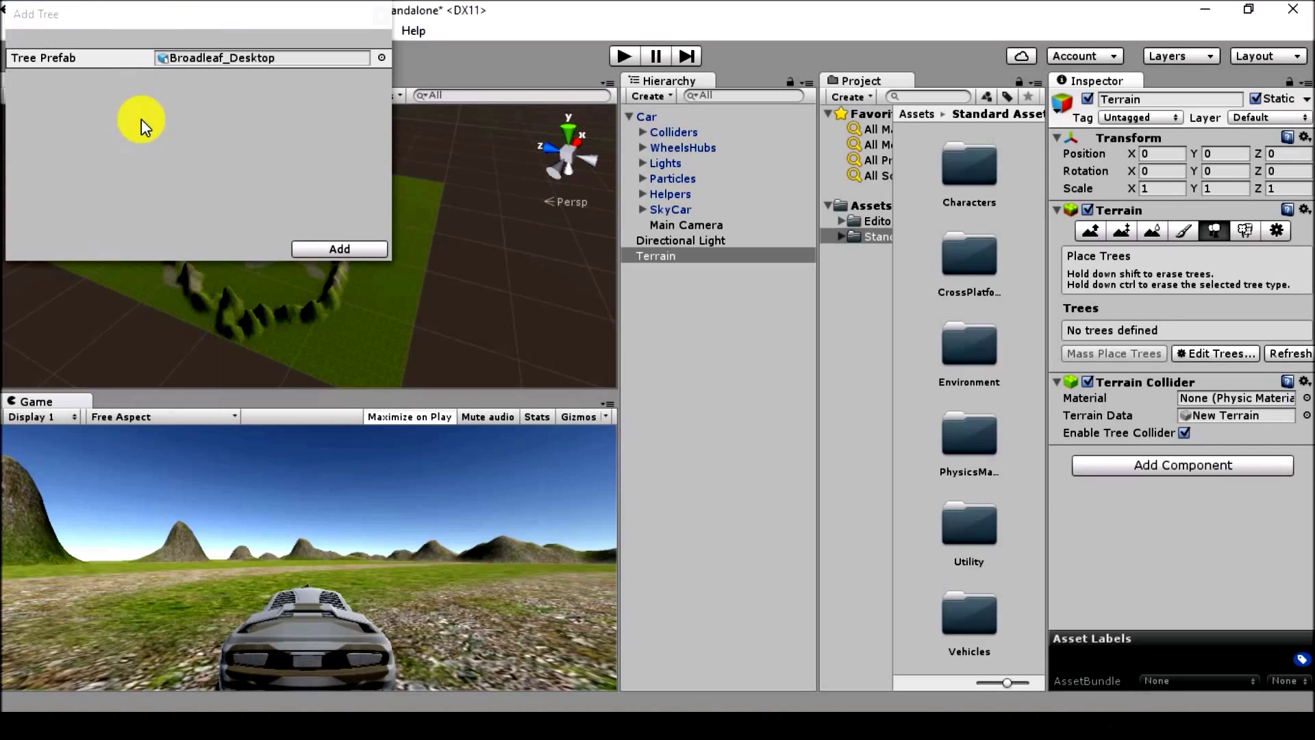
left_click(337, 249)
Lower the tree density to 13 and paint Broadleaf trees inside the ring of hills
left_click_drag(1250, 471, 1193, 471)
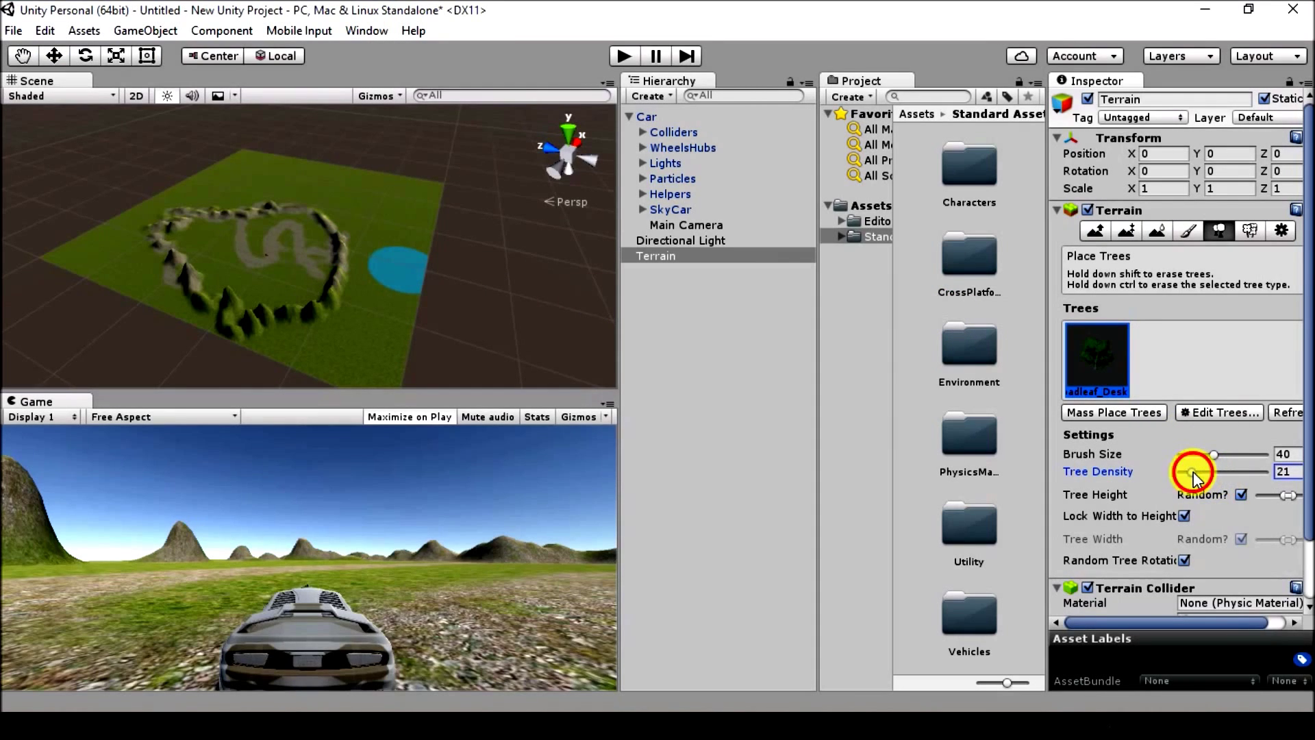
left_click_drag(1192, 471, 1184, 477)
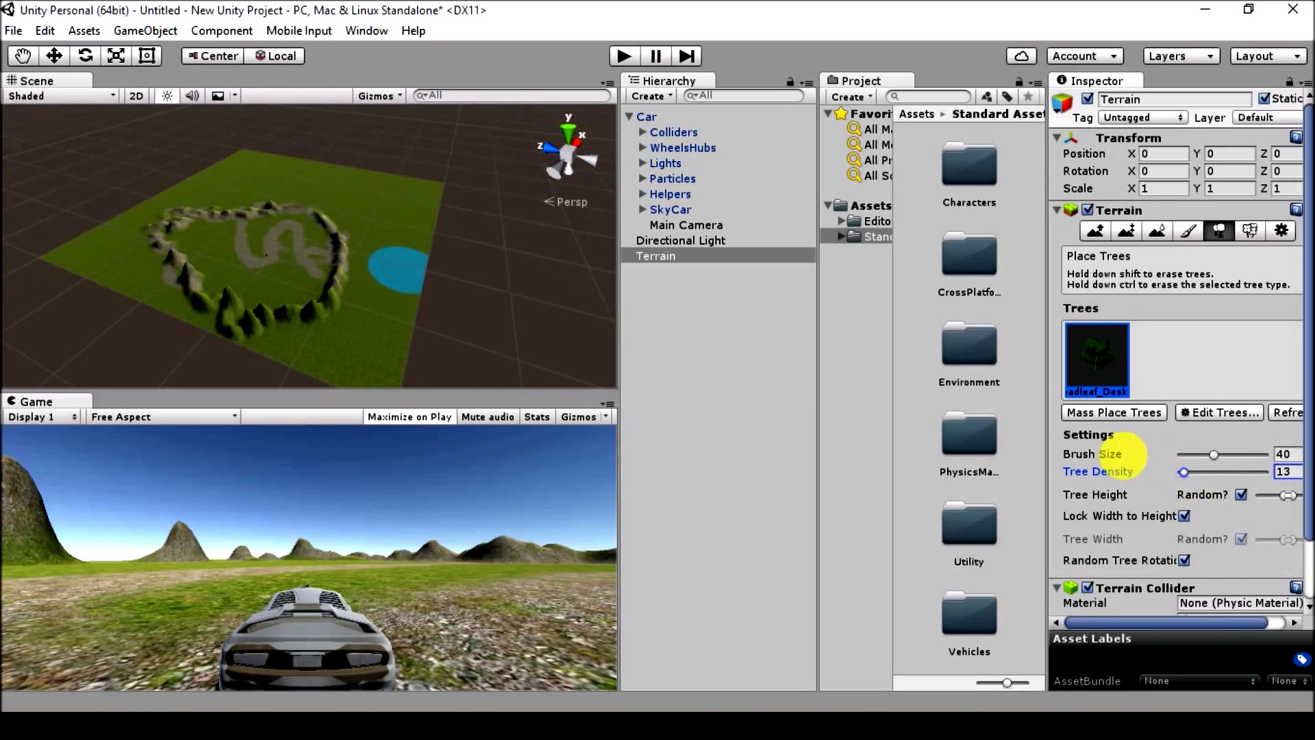
left_click(263, 277)
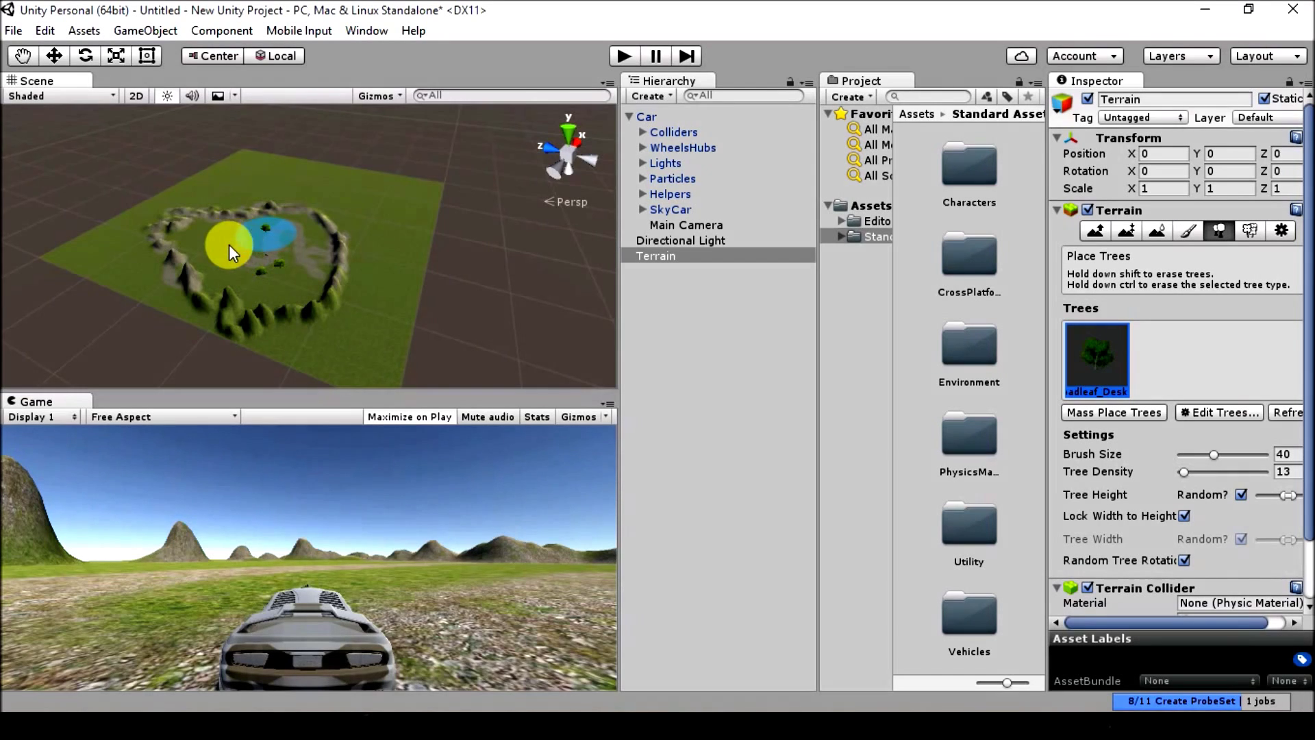
mouse_move(213, 261)
left_mouse_down()
mouse_move(248, 261)
mouse_move(229, 248)
left_mouse_up()
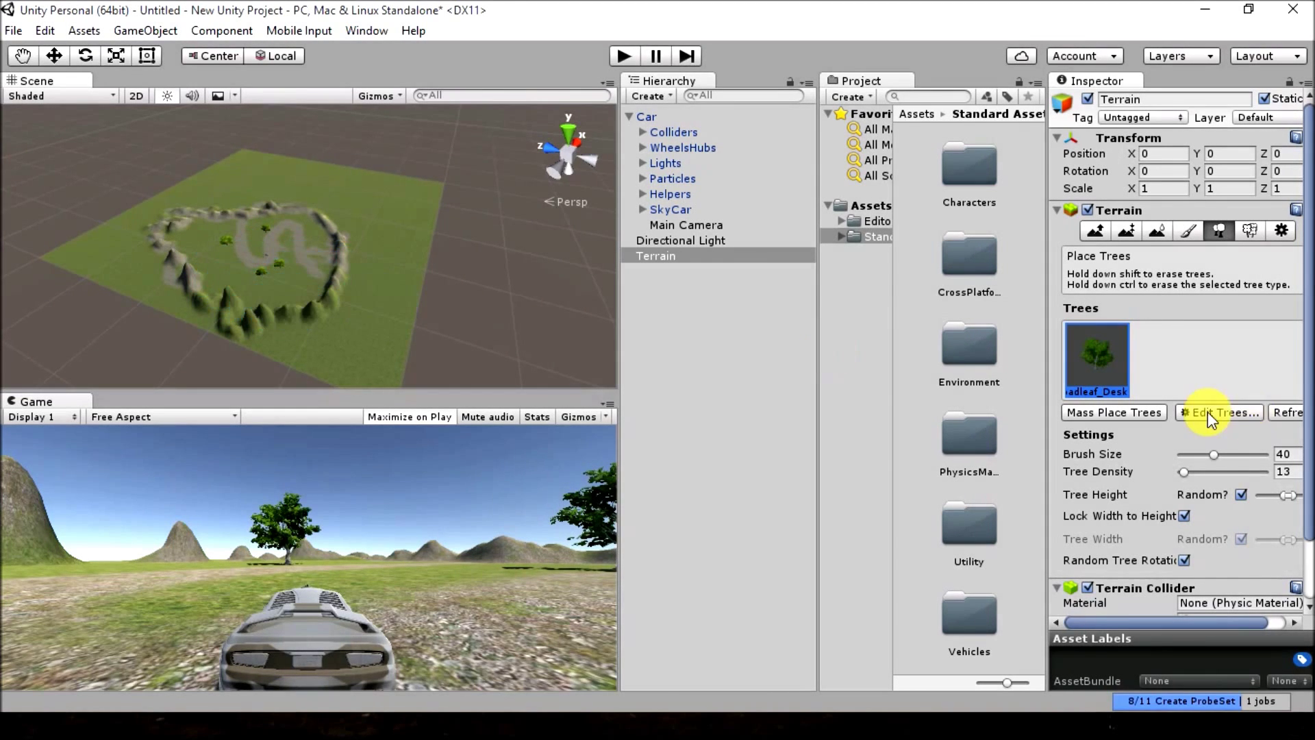
left_click(1095, 230)
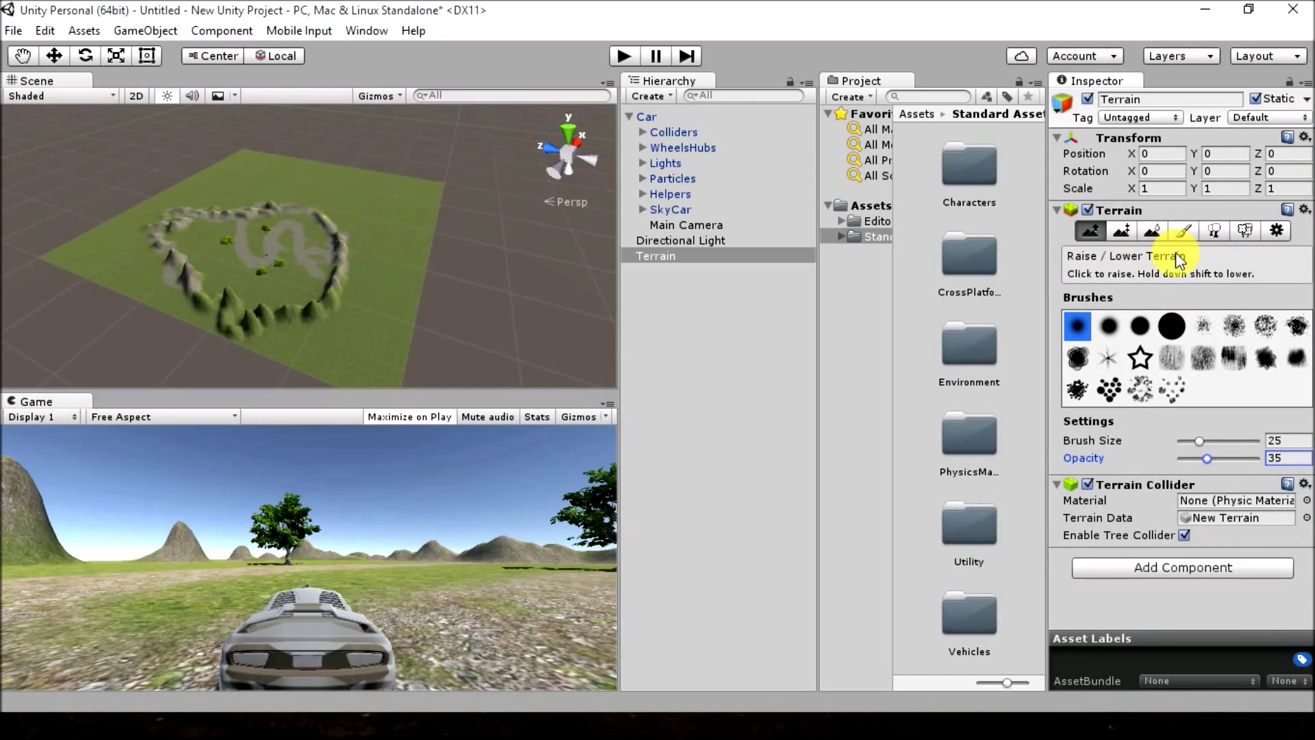
Under Paint Details, add a grass texture detail using GrassFrond02AlbedoAlpha, searched as 'grass'
left_click(1244, 233)
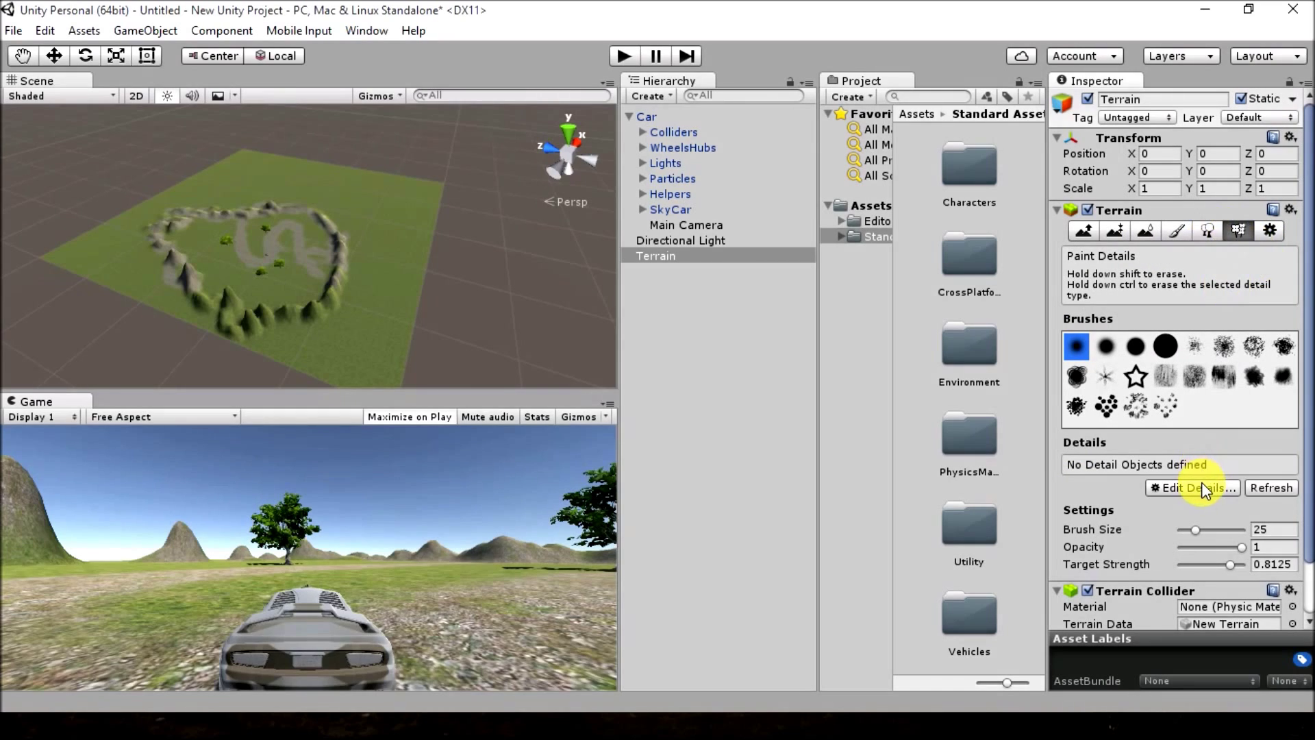
left_click(1203, 489)
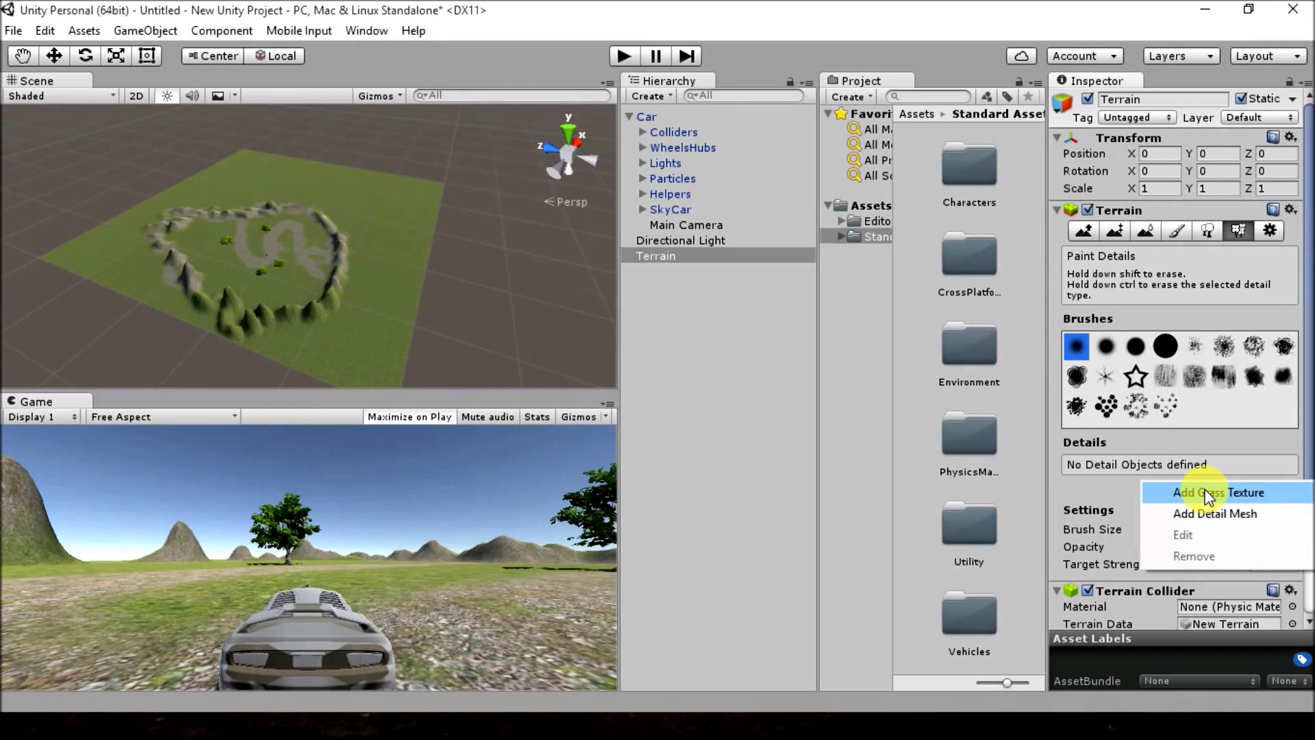
left_click(1205, 493)
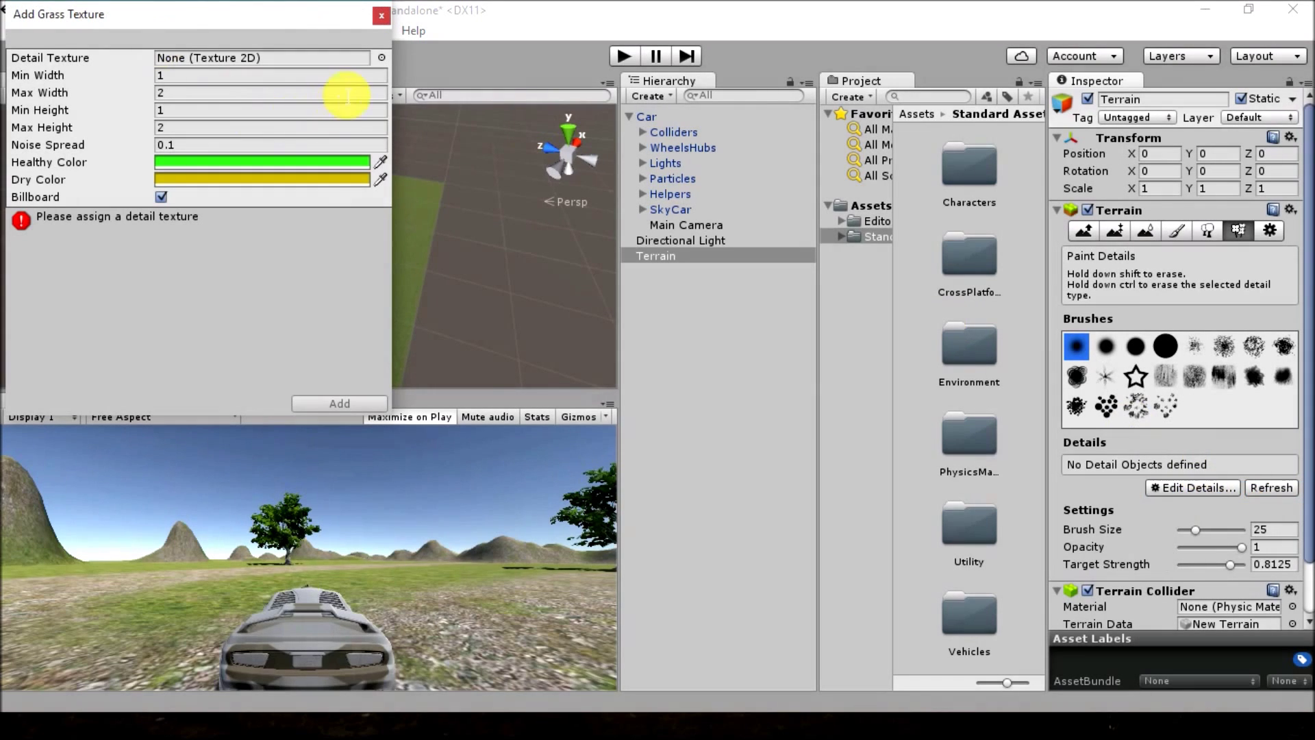
left_click(381, 58)
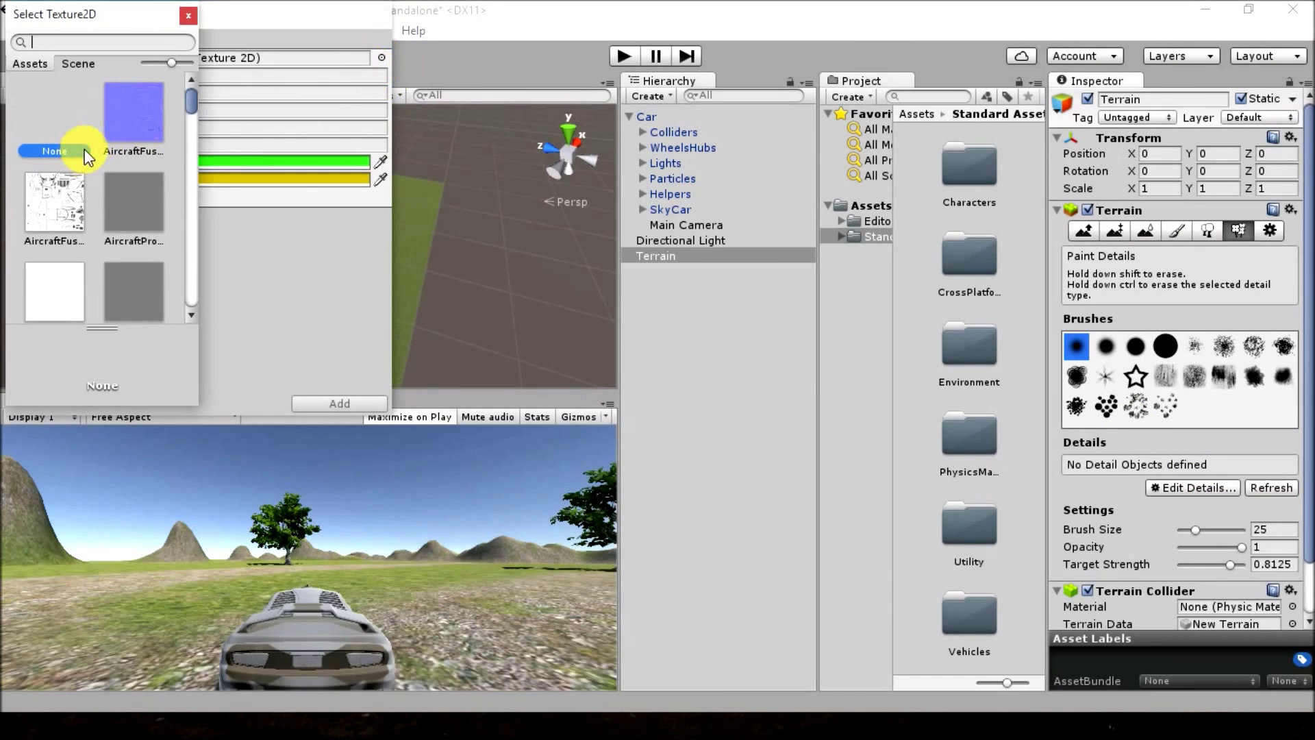
type("grass")
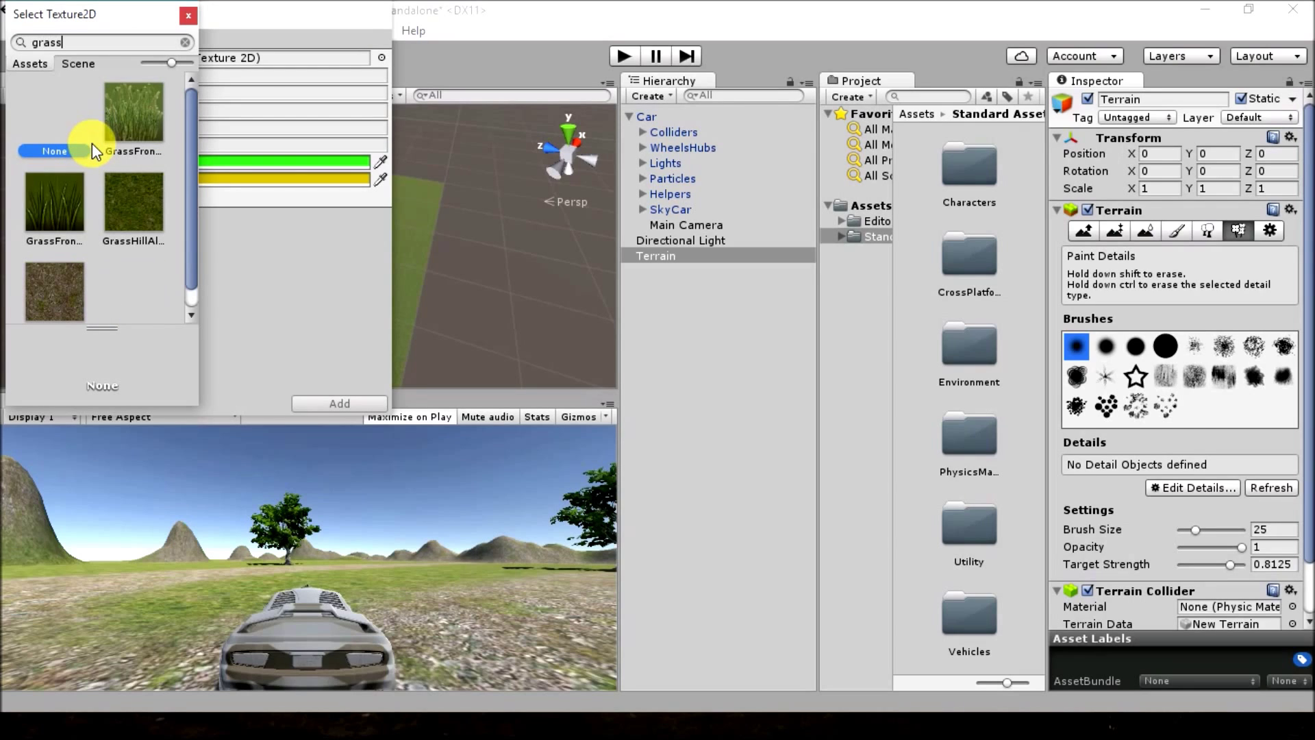
double_click(43, 206)
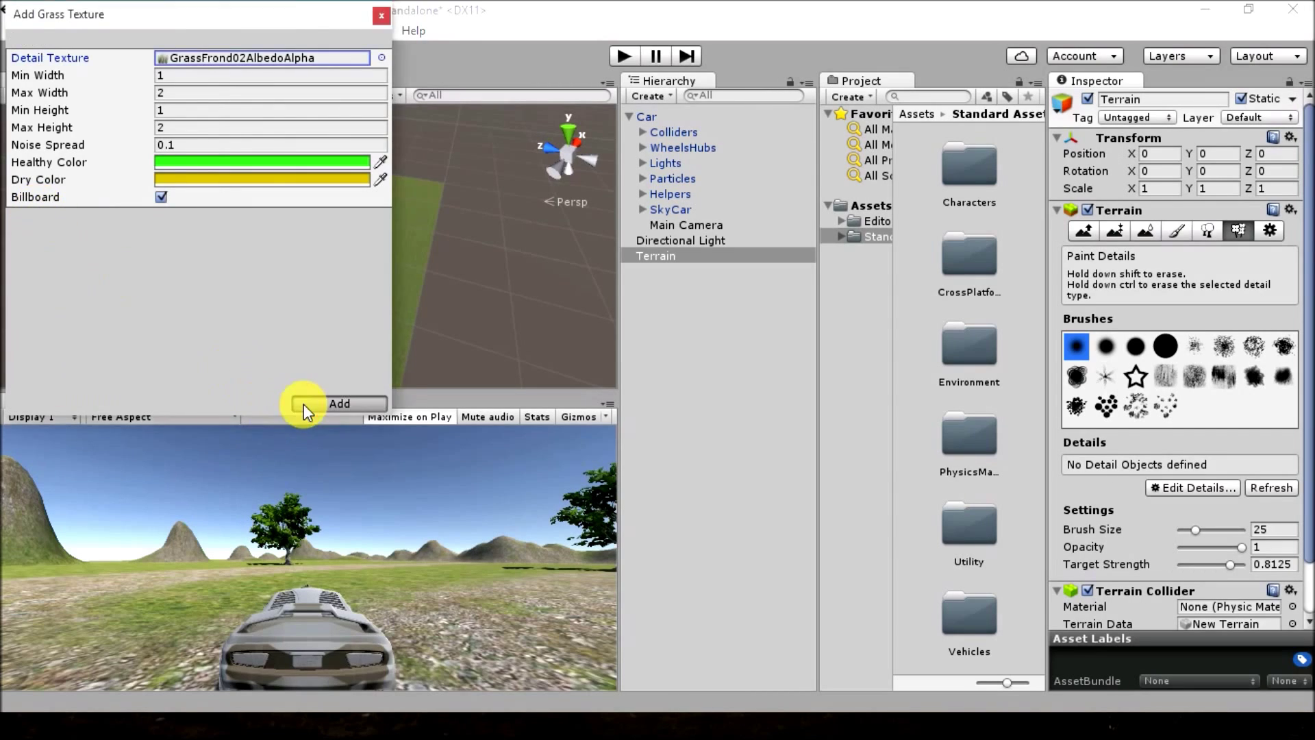
left_click(303, 404)
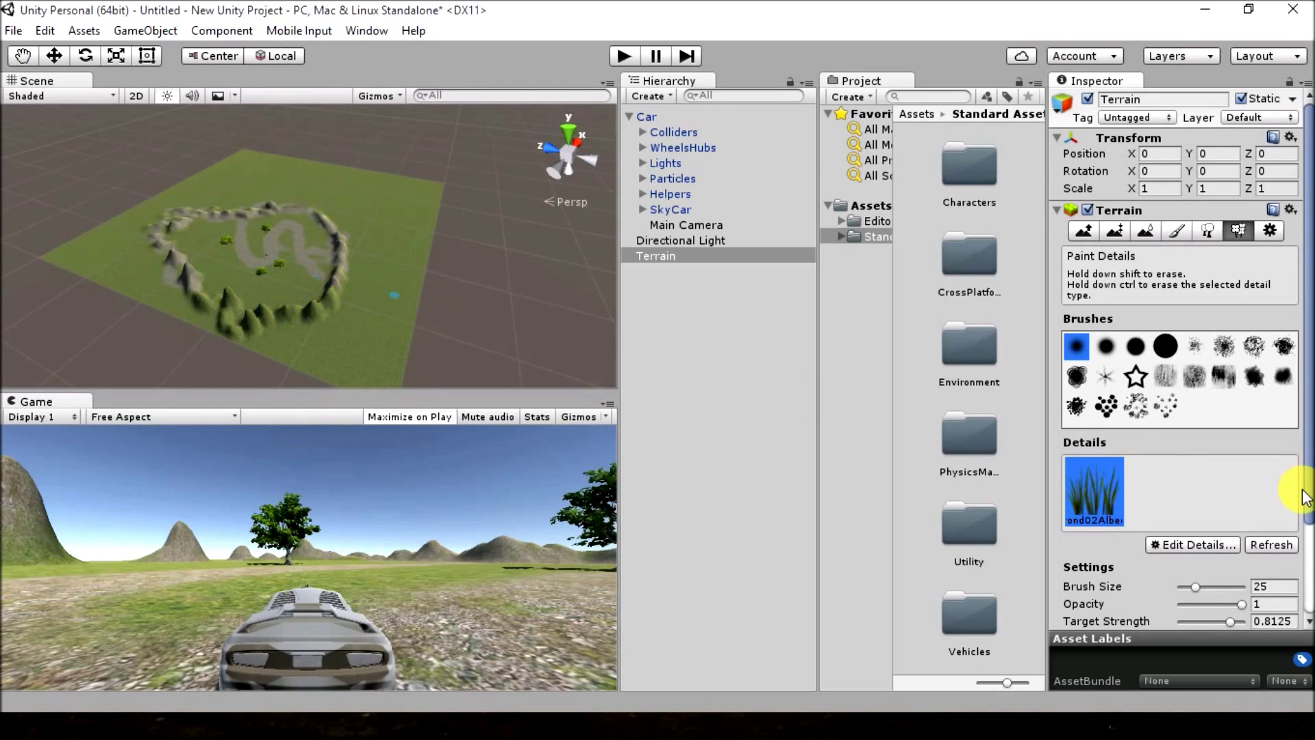
Set grass opacity 0.24 and target strength 0.125, then paint grass across the hill ring's interior
scroll(1231, 561, "down", 3)
left_click_drag(1225, 511, 1196, 488)
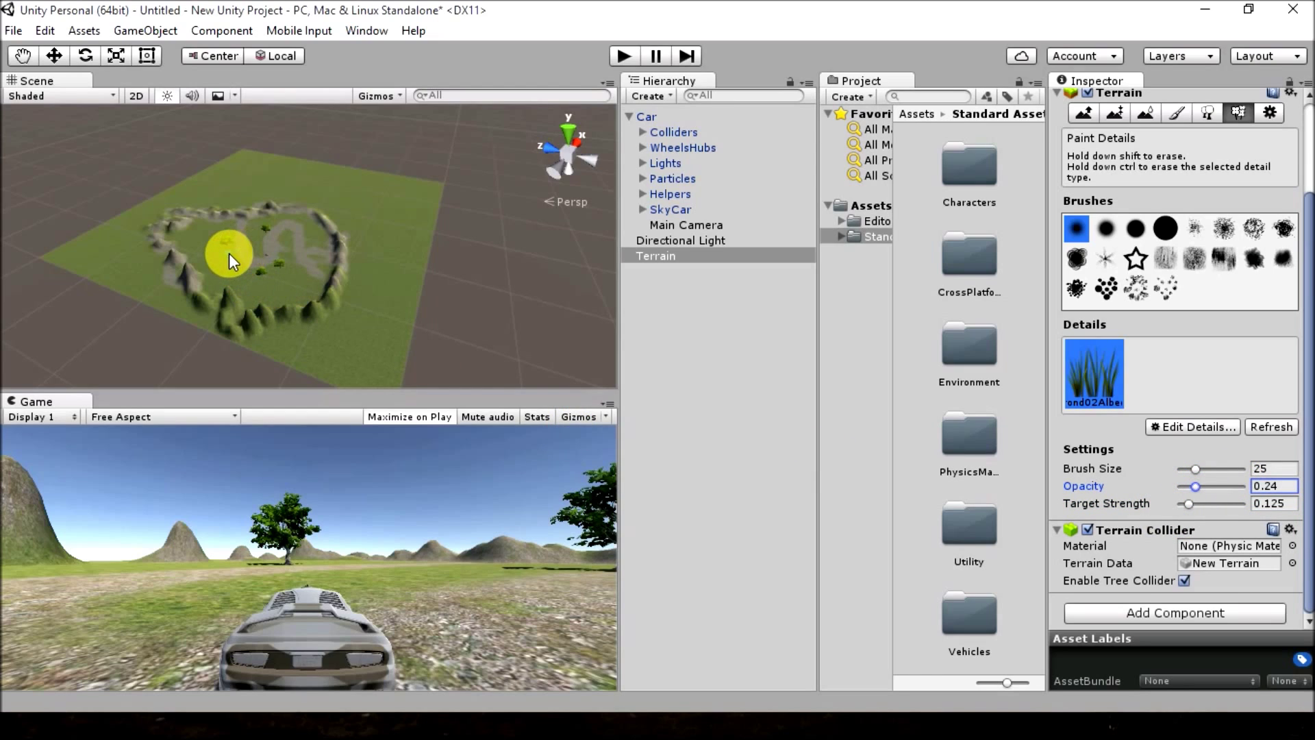
mouse_move(229, 250)
left_mouse_down()
mouse_move(248, 273)
mouse_move(255, 237)
left_mouse_up()
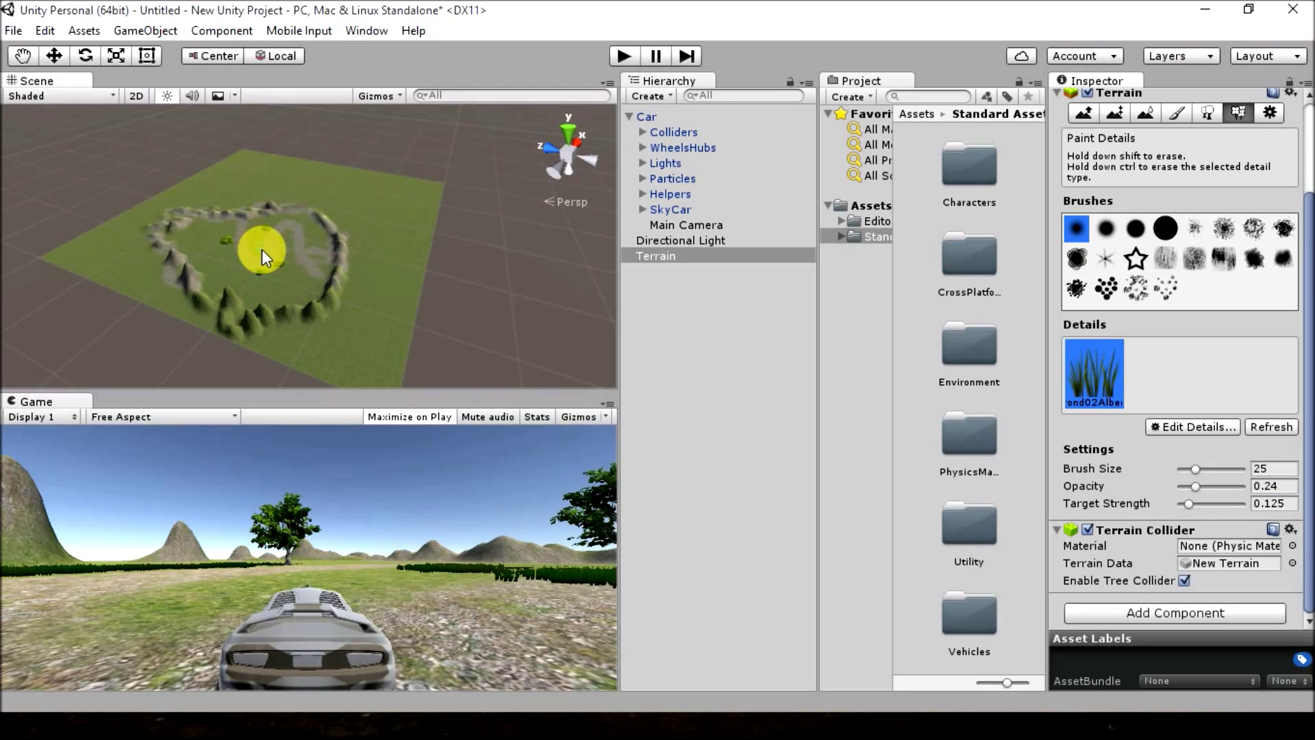
left_click_drag(290, 297, 289, 275)
Enter Play mode and drive the car around, bumping into the big tree and reversing away
left_click(623, 57)
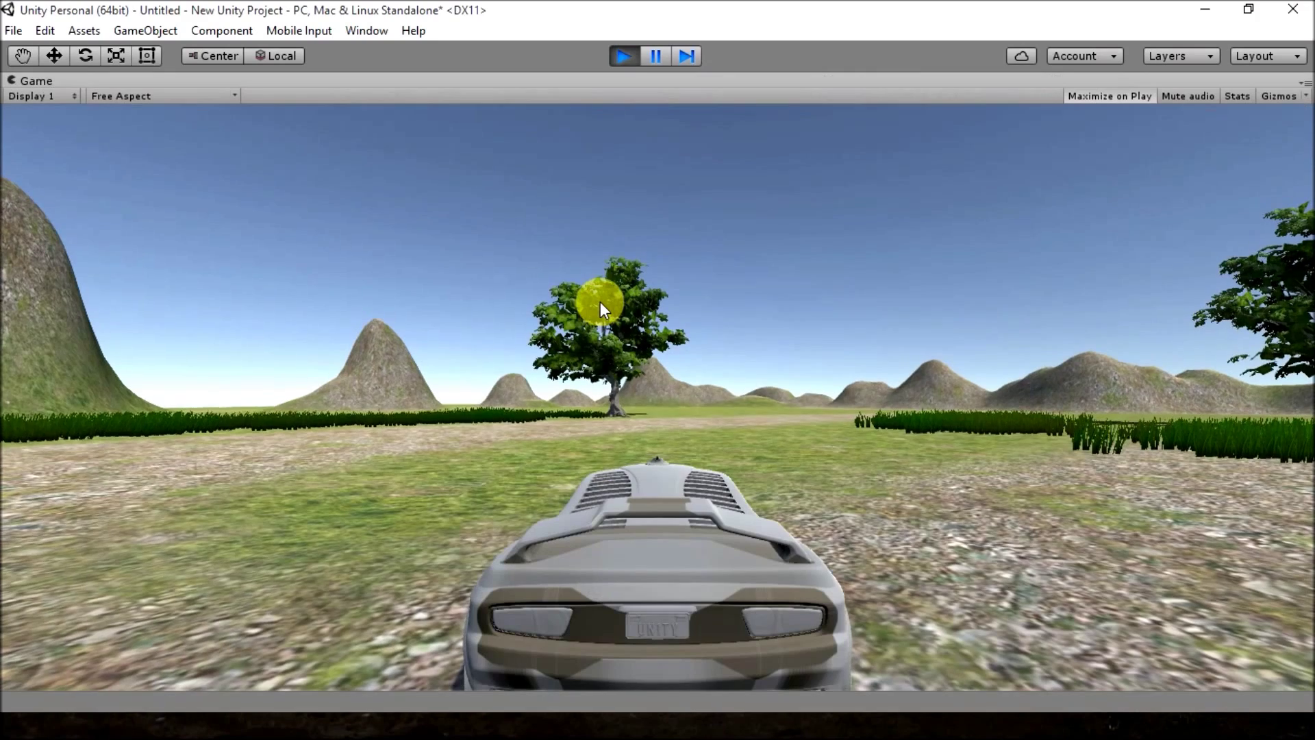
key("Up")
key("Right")
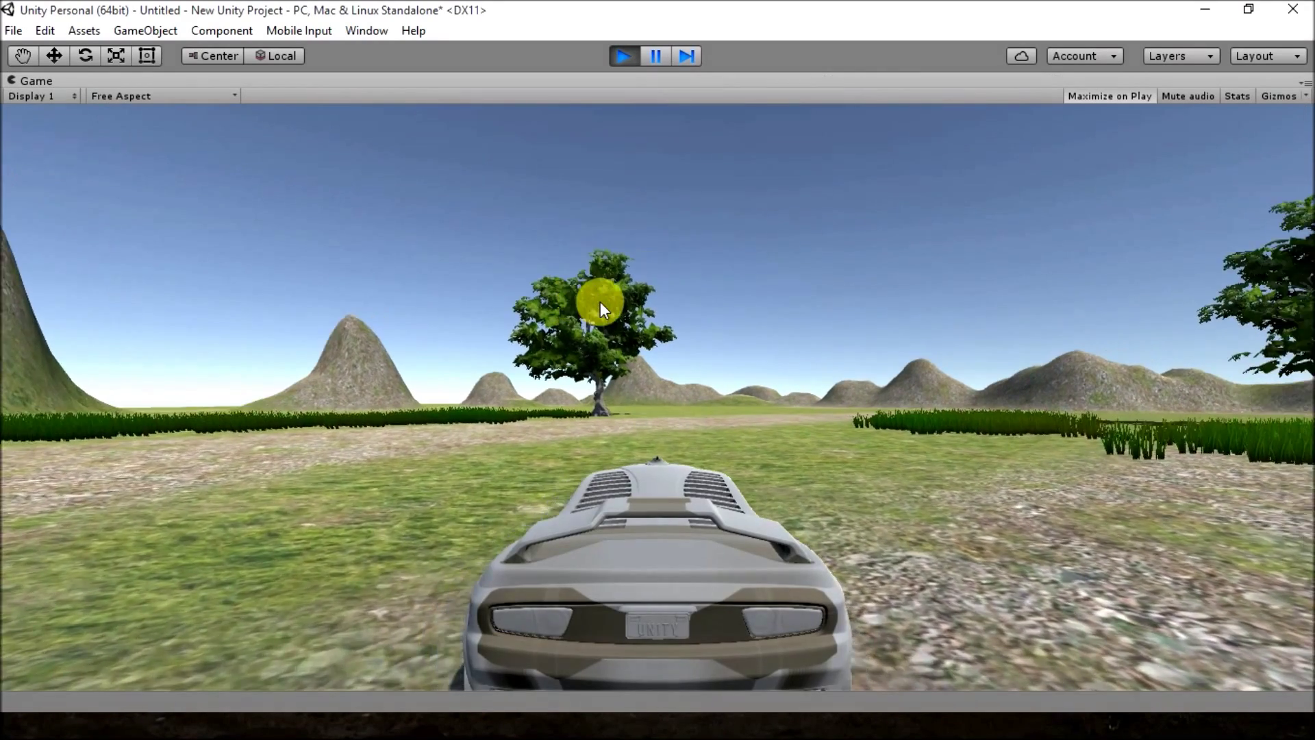
key("Right")
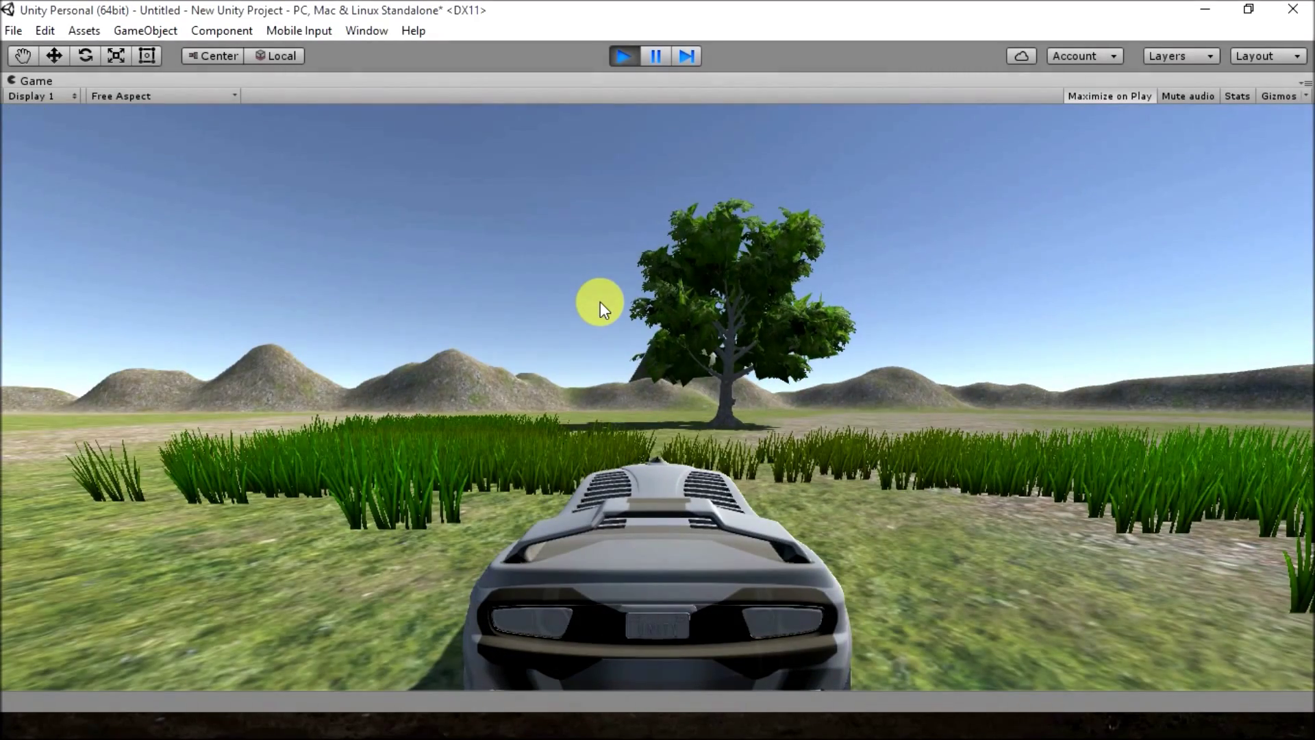
key("Left")
key("Right")
key("Right")
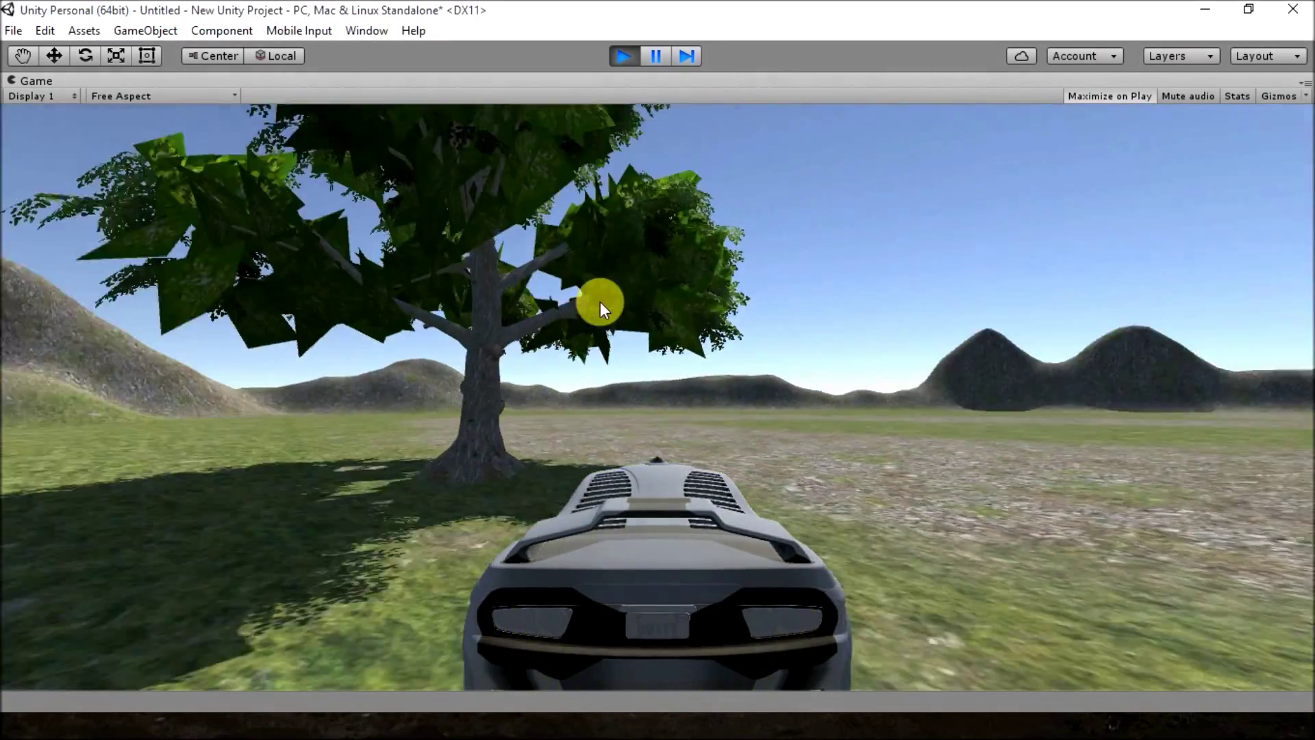
key("Left")
key("Down")
key("Left")
key("Up")
key("Down")
key("Right")
key("Down")
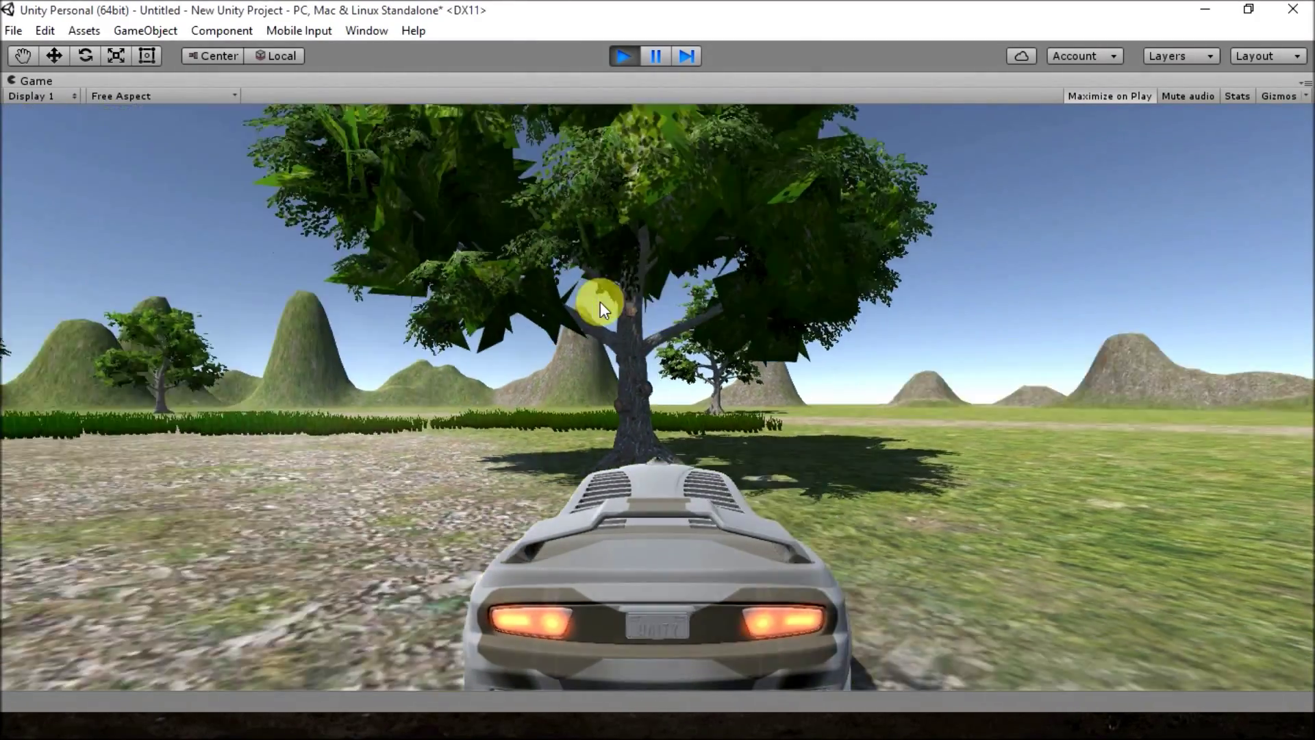
key("Up")
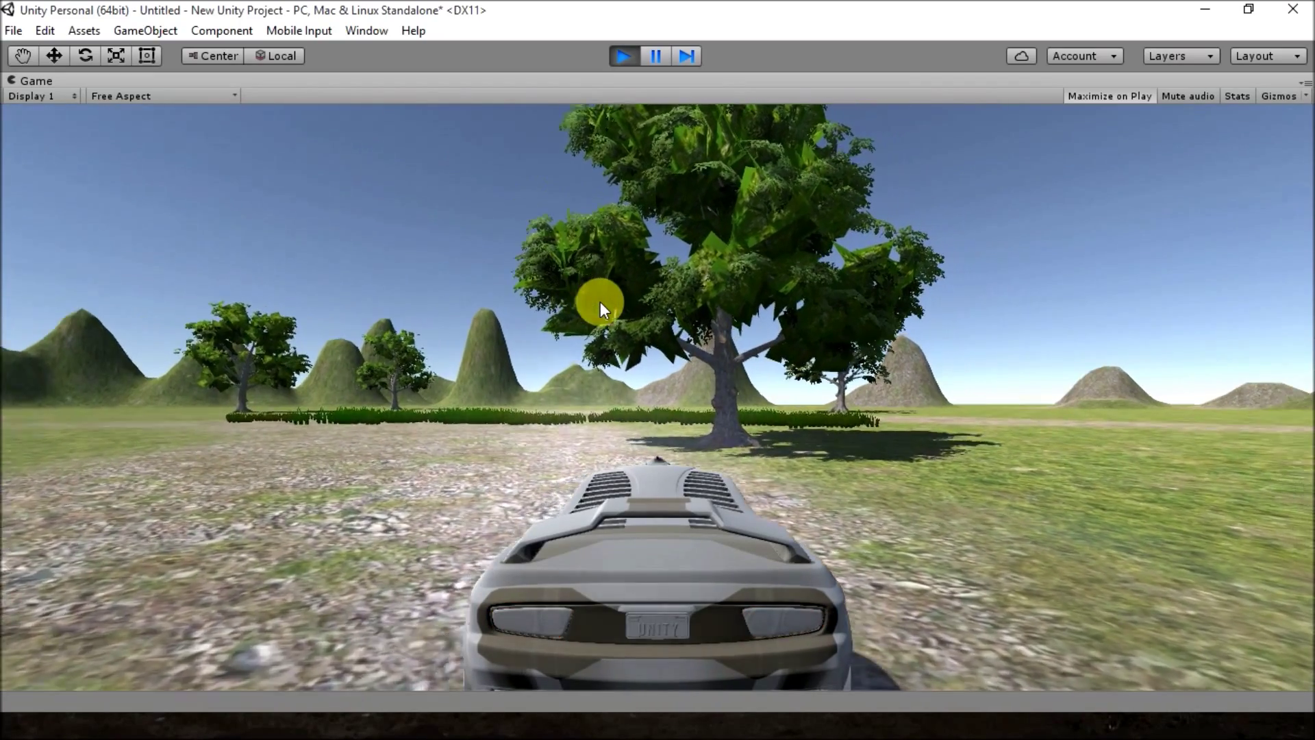
key("Up")
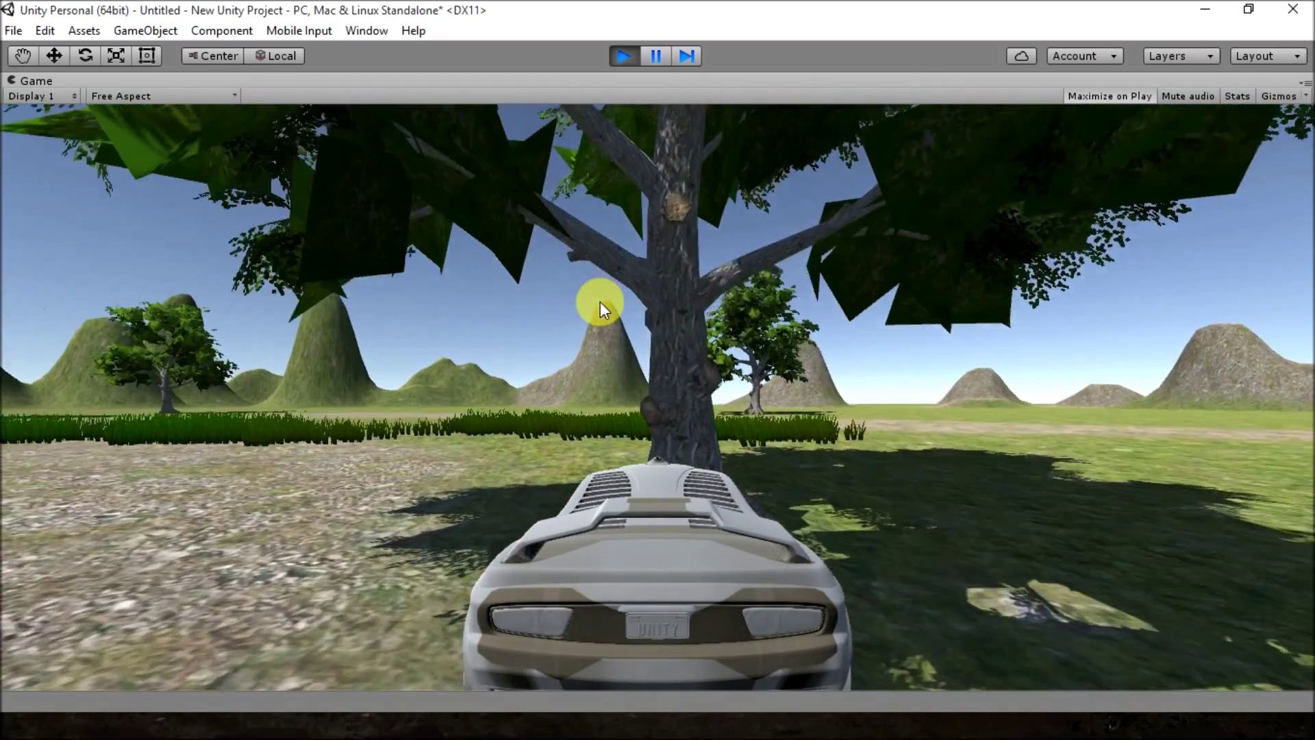
key("Down")
key("Down")
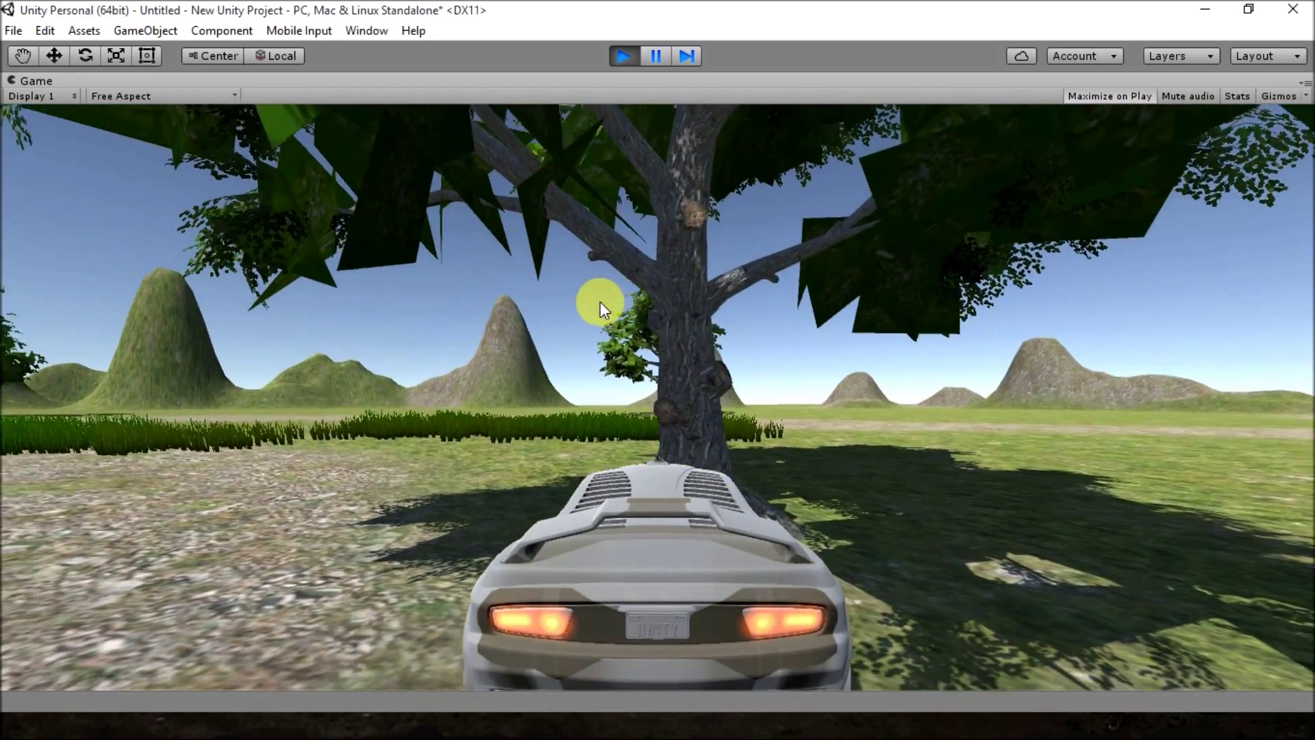
key("Down")
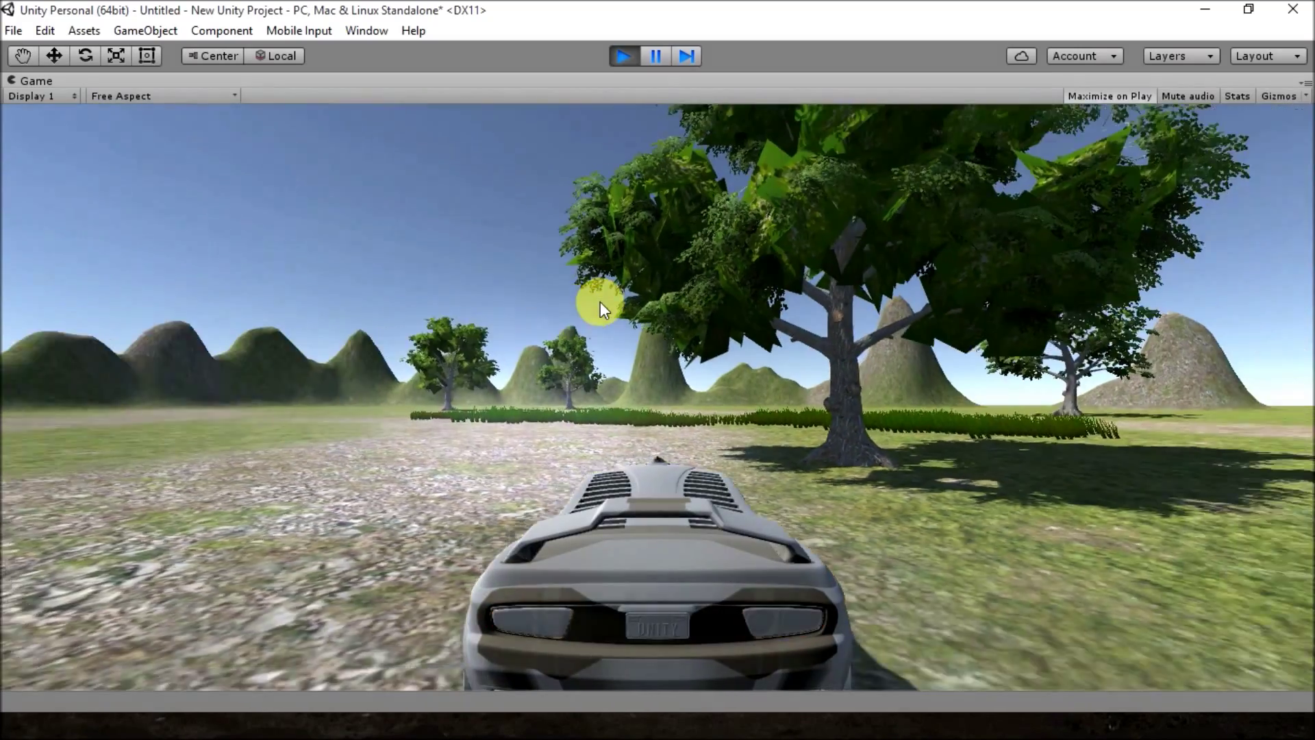
Drive the car through the tall grass, swerving around the large tree and braking
key("Up")
key("Left")
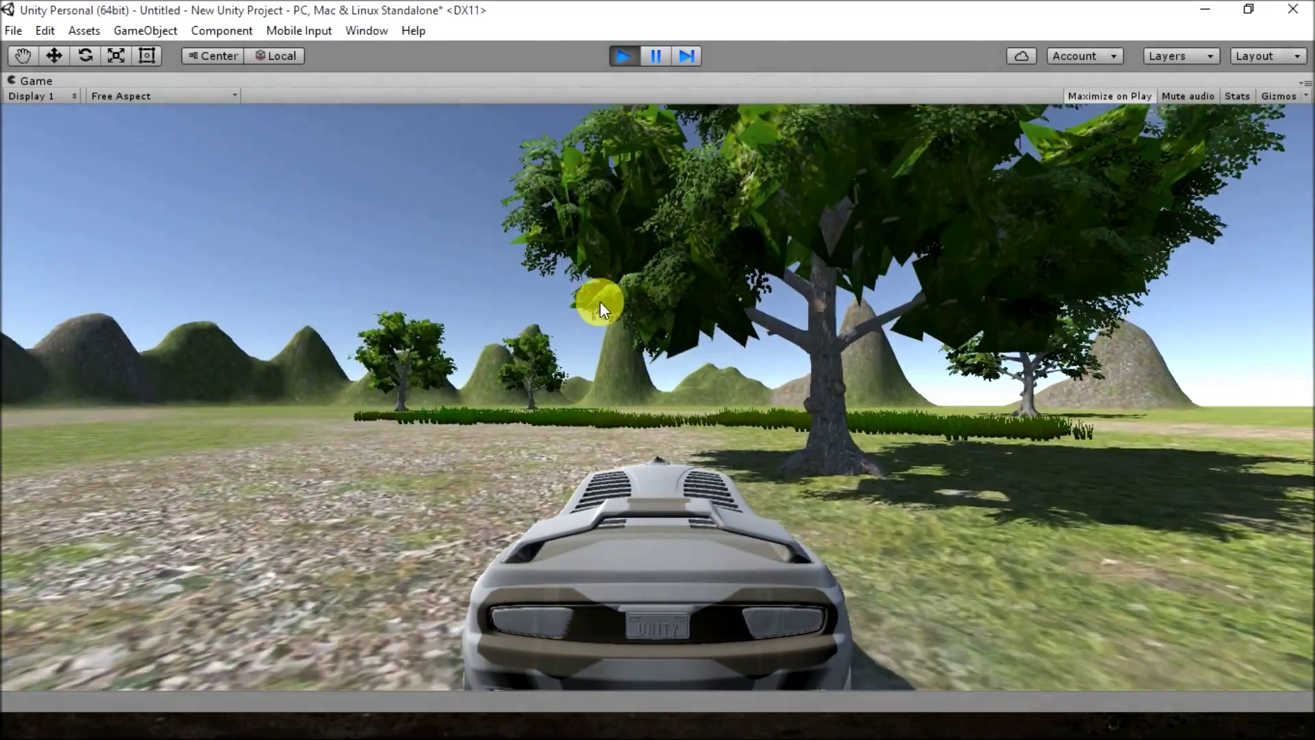
key("Up")
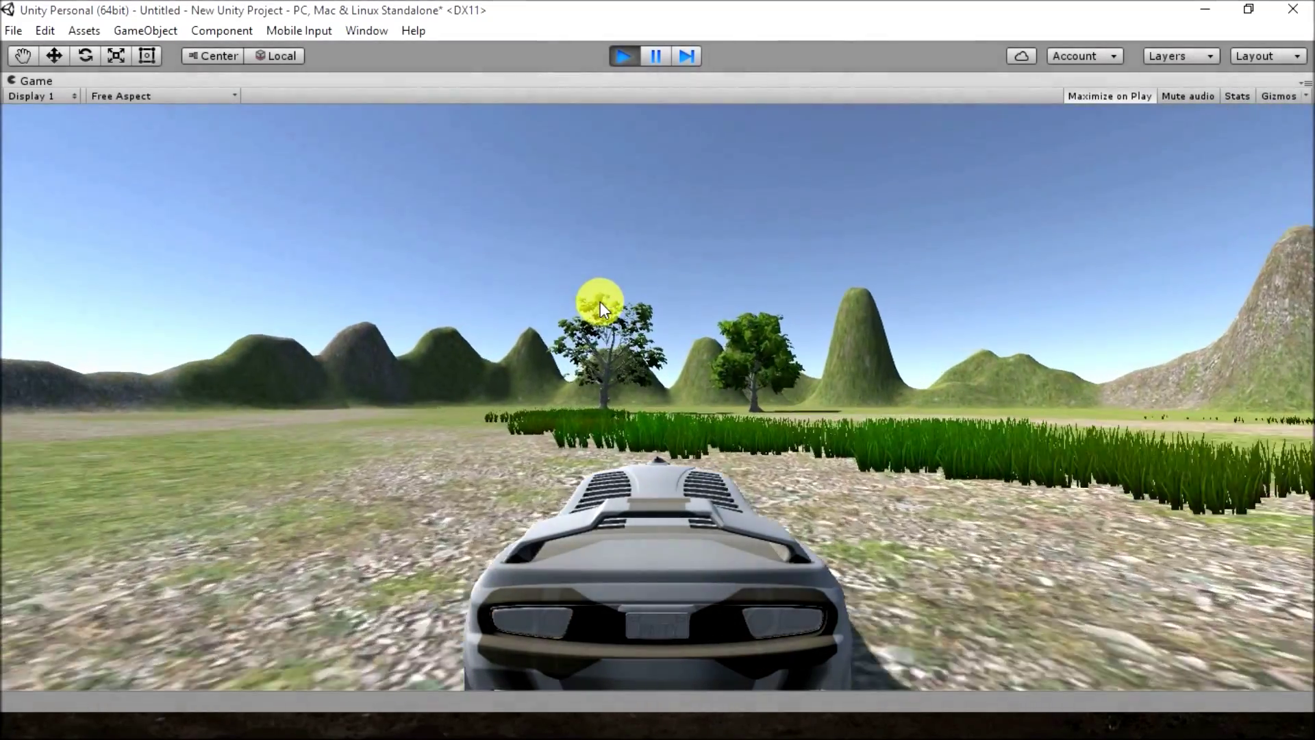
key("Left")
key("Up")
key("Right")
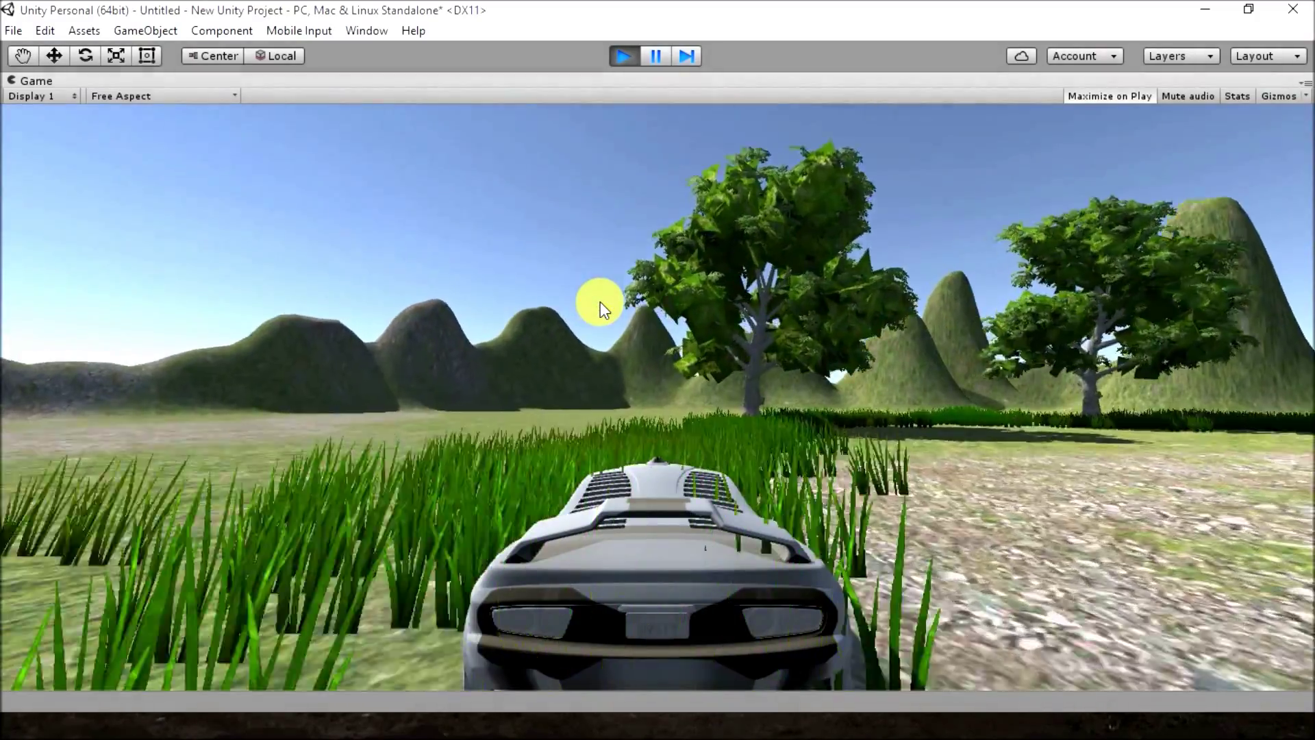
key("Down")
key("Left")
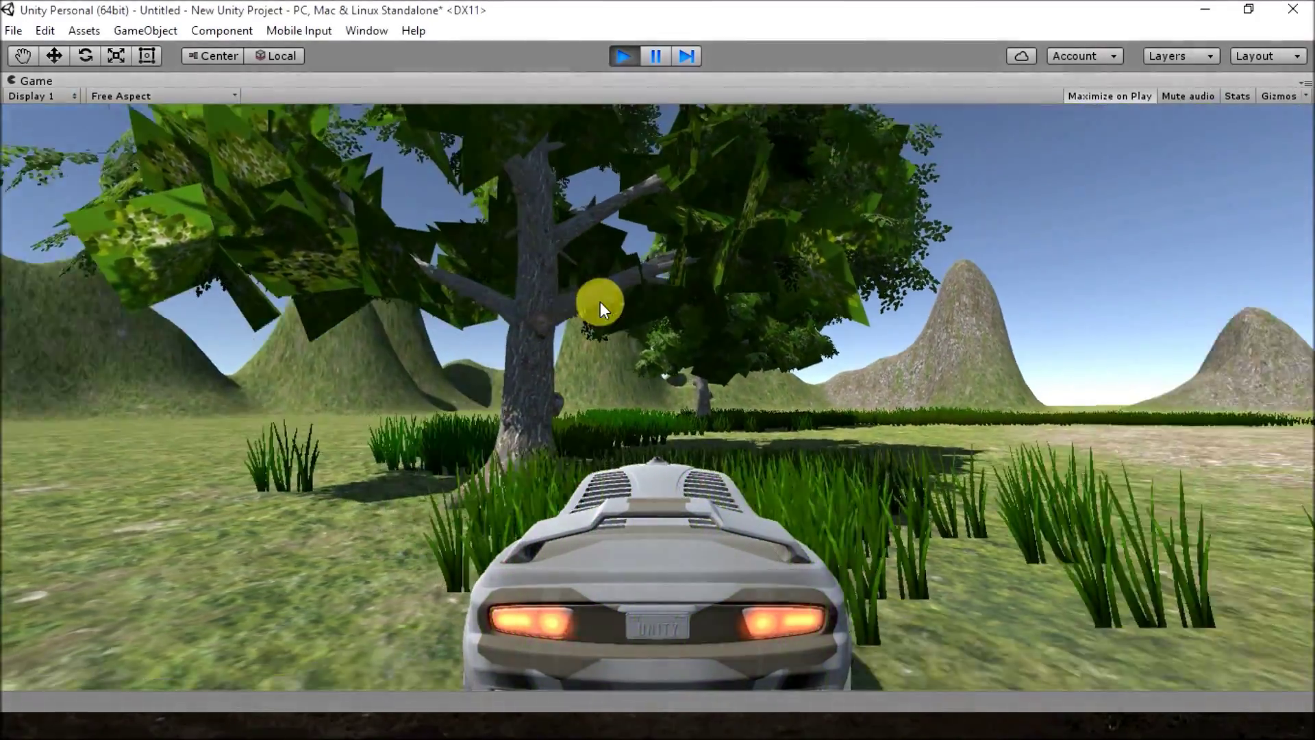
key("Up")
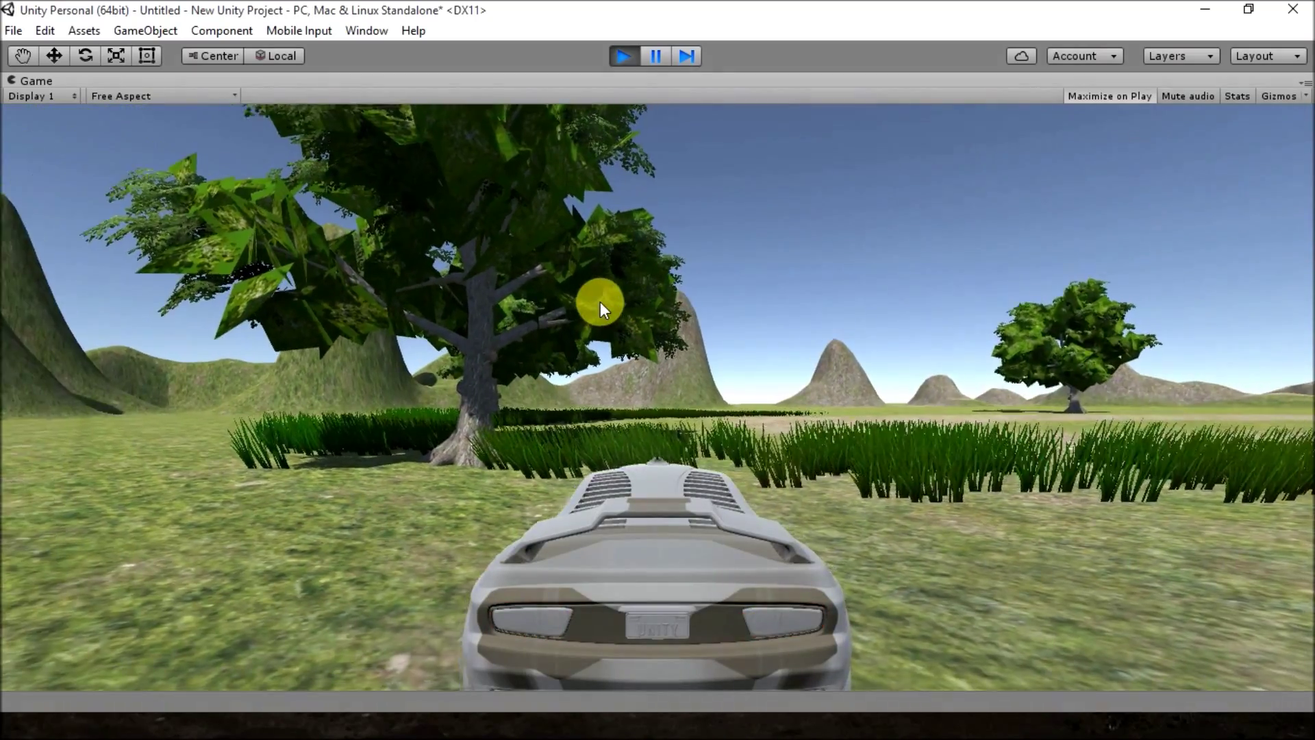
key("Right")
key("Down")
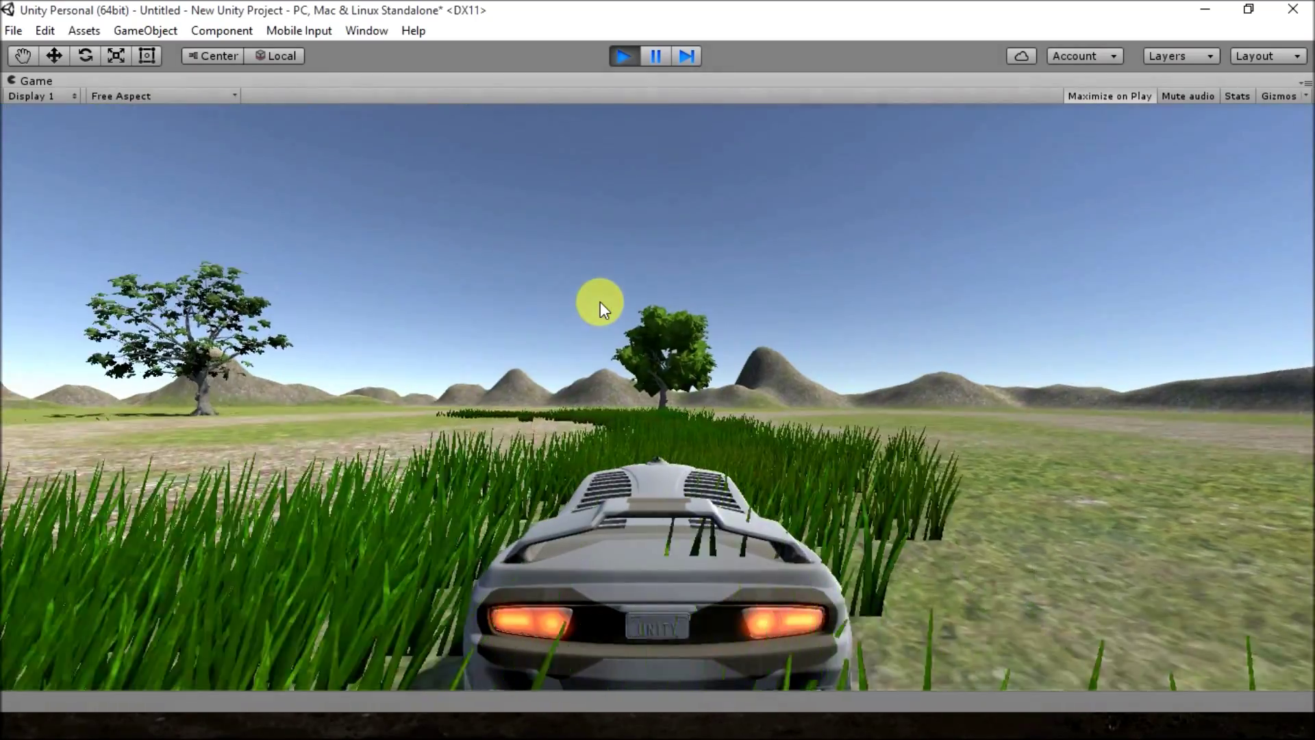
key("Up")
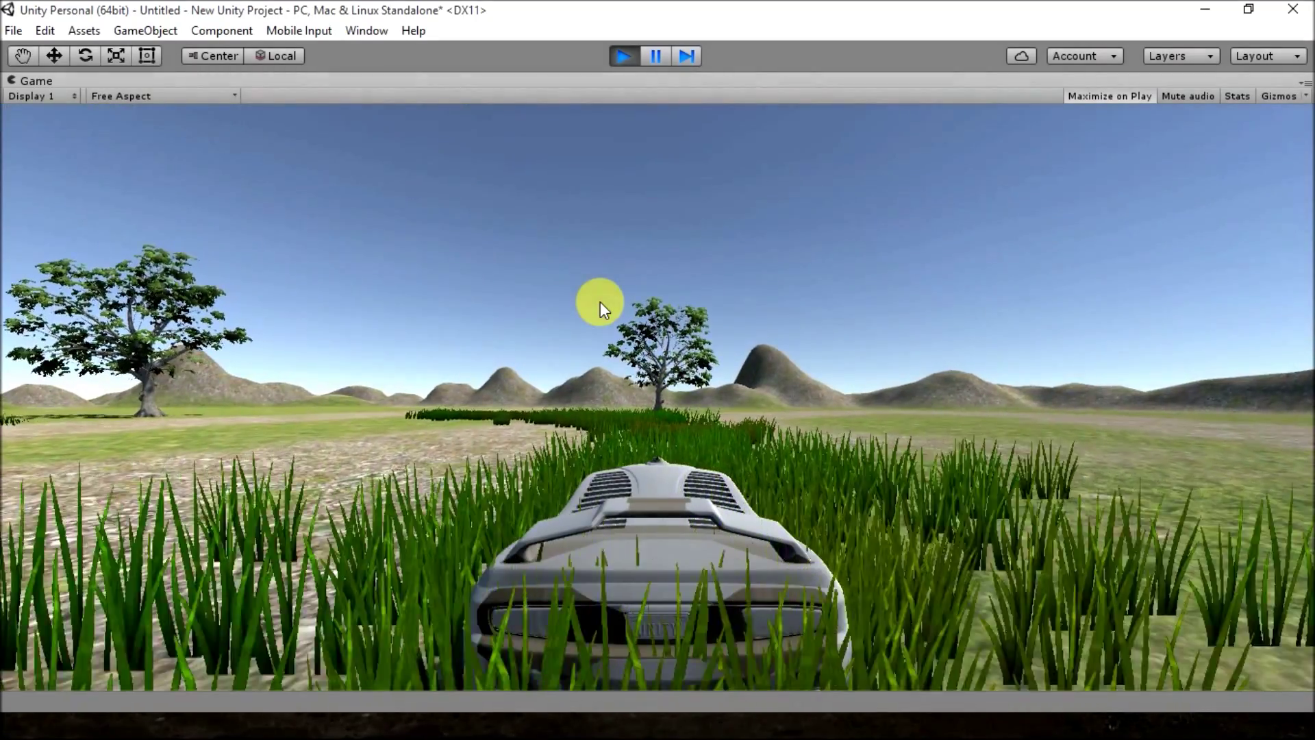
key("Down")
key("Down")
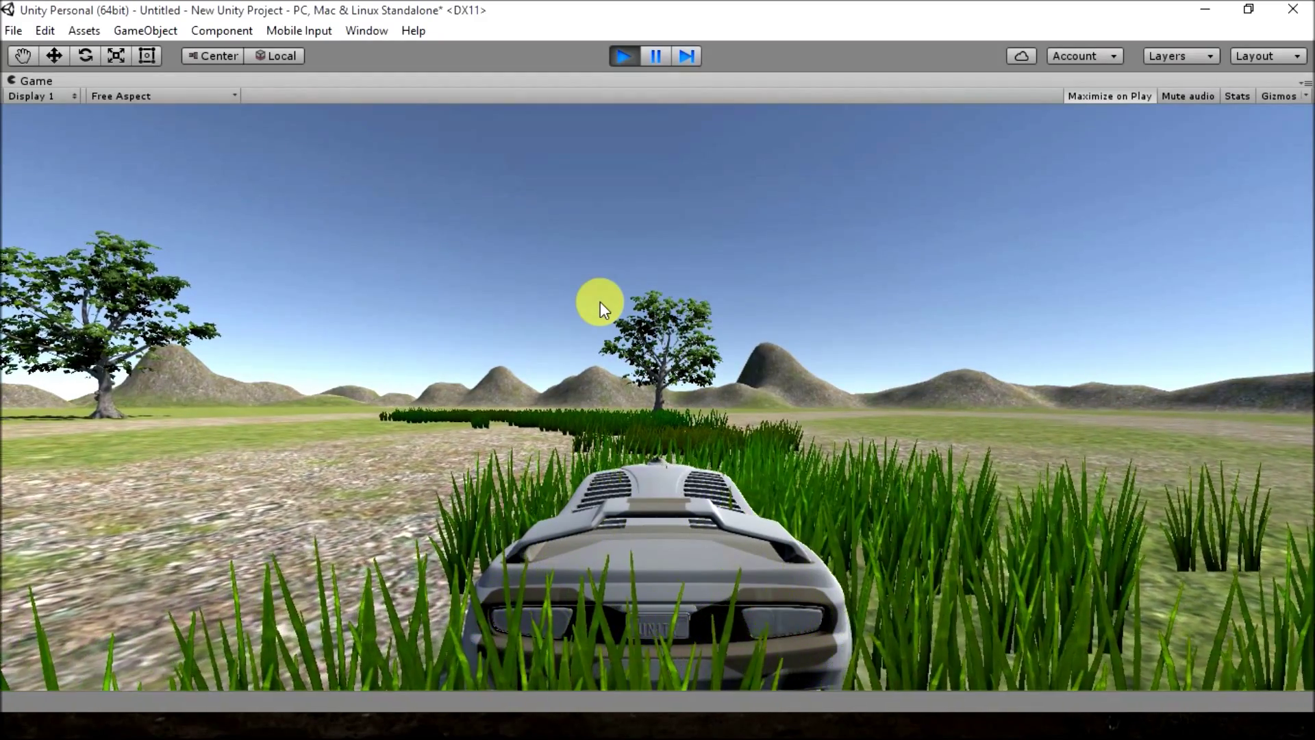
key("Up")
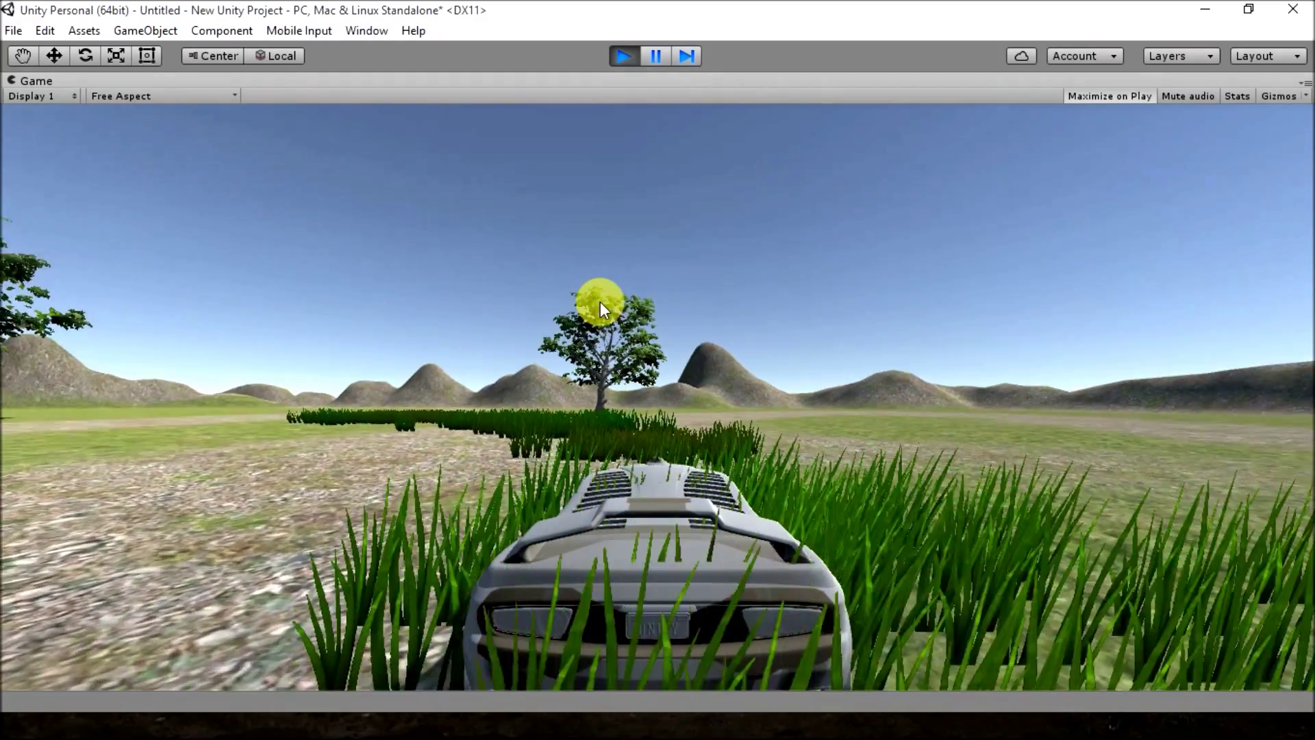
key("Left")
key("Right")
Drive over the hill crest toward the trees, then stop the play test
key("Up")
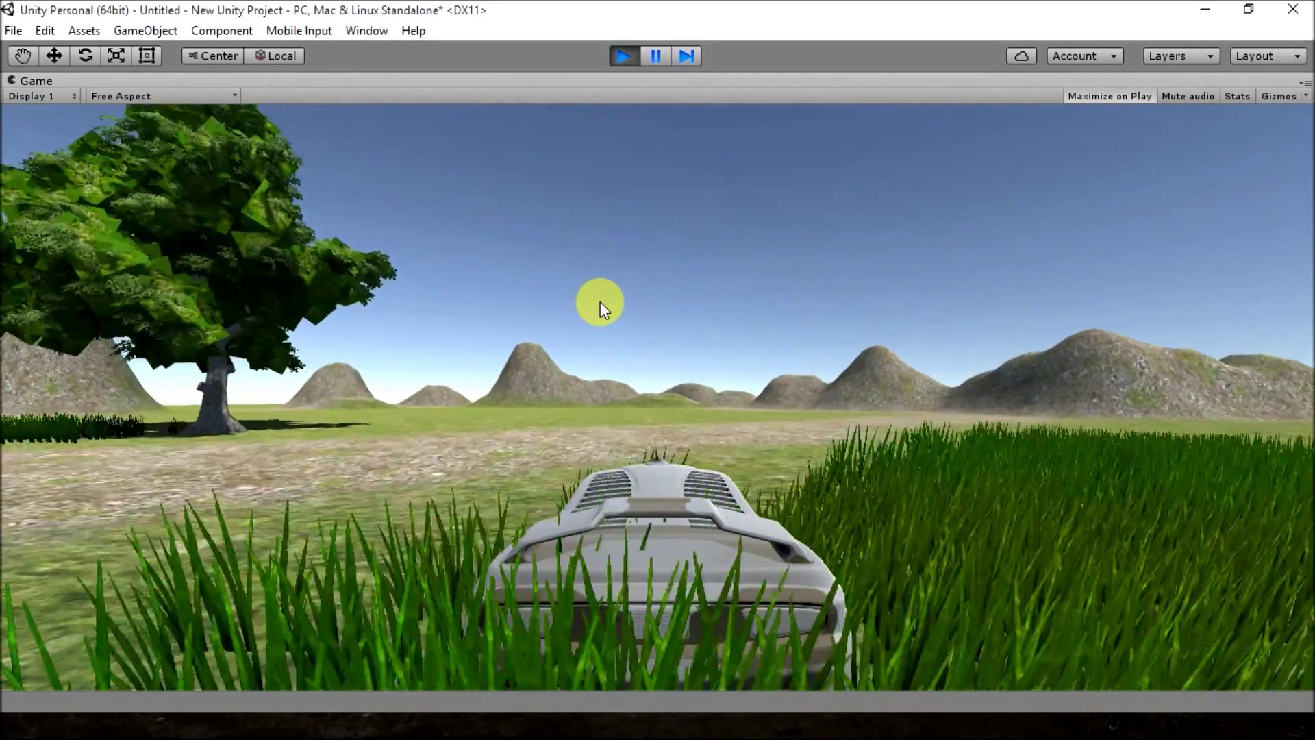
key("Up")
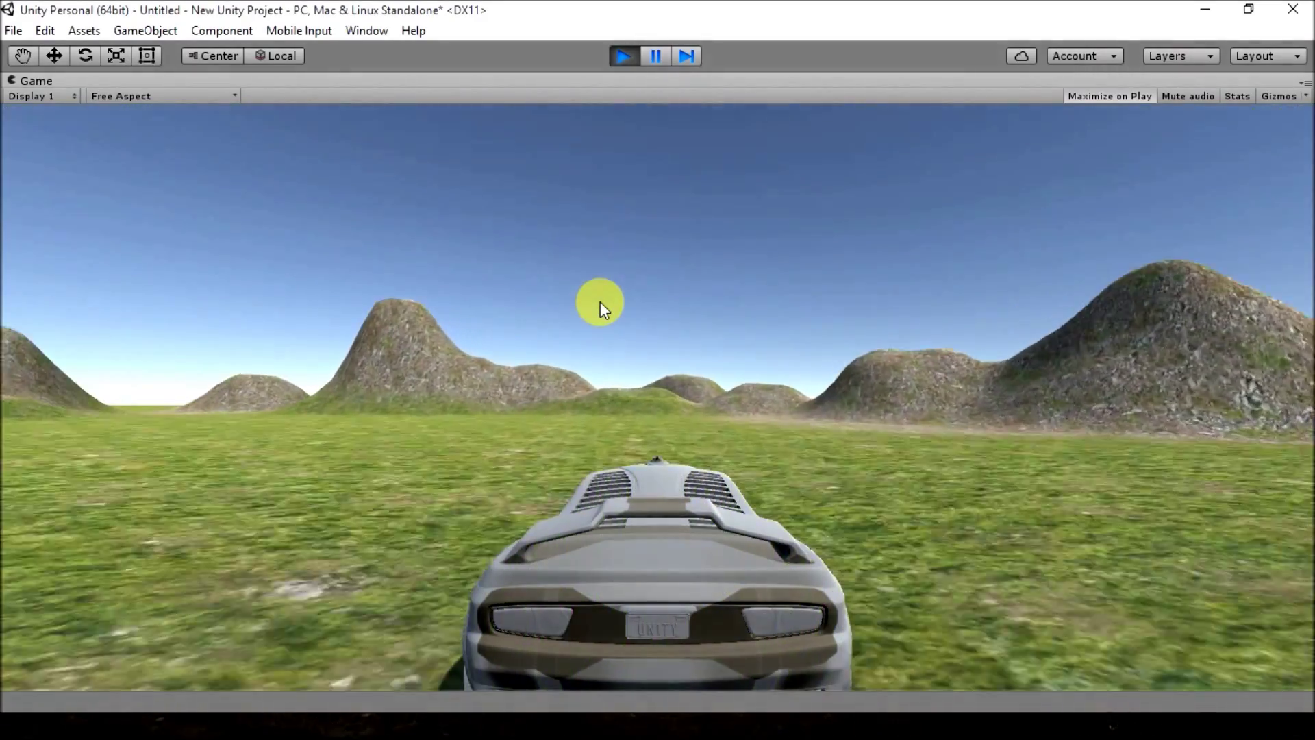
key("Left")
key("Up")
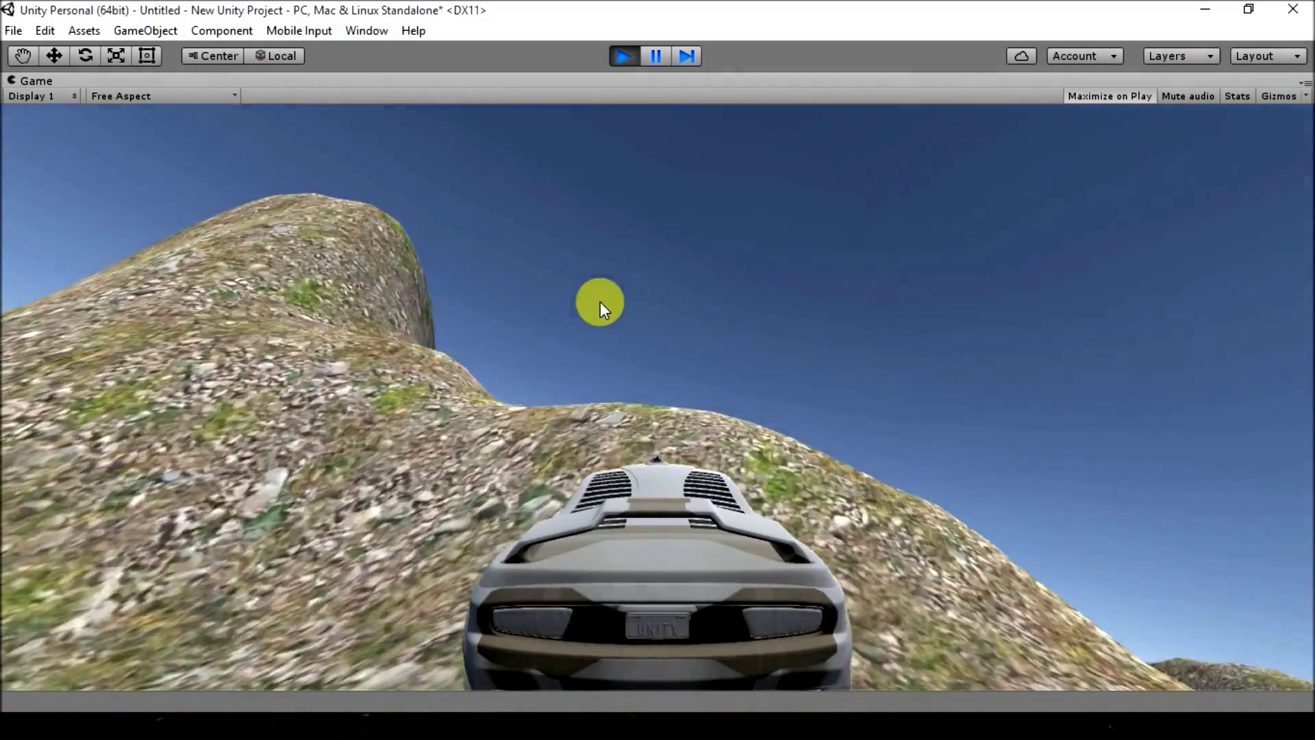
key("Down")
key("Up")
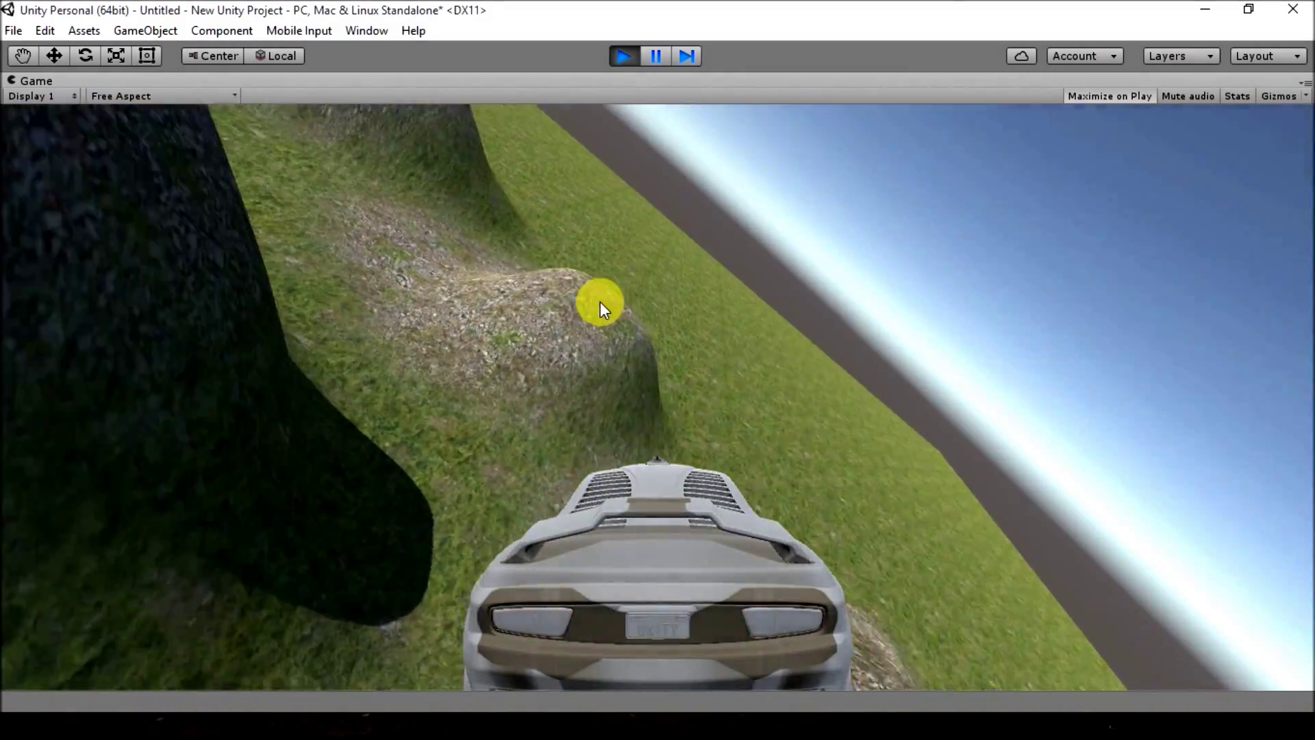
key("Up")
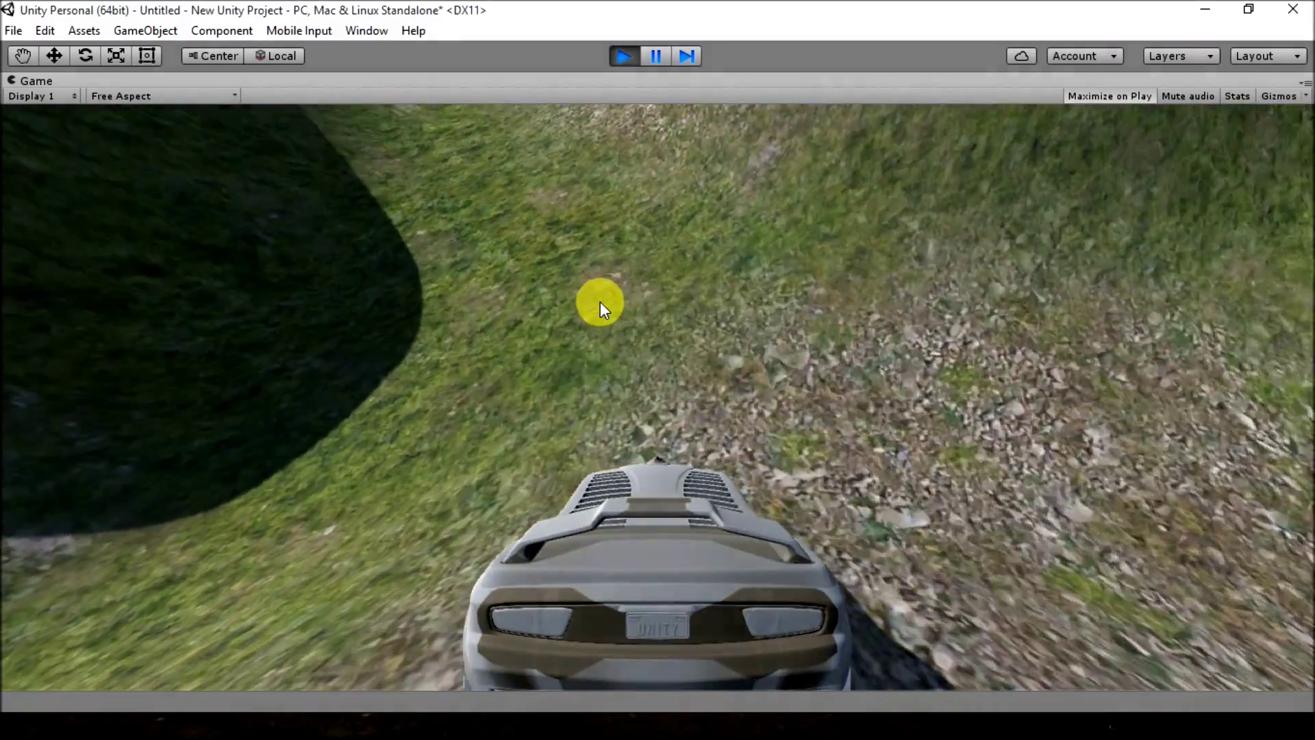
key("Left")
key("Up")
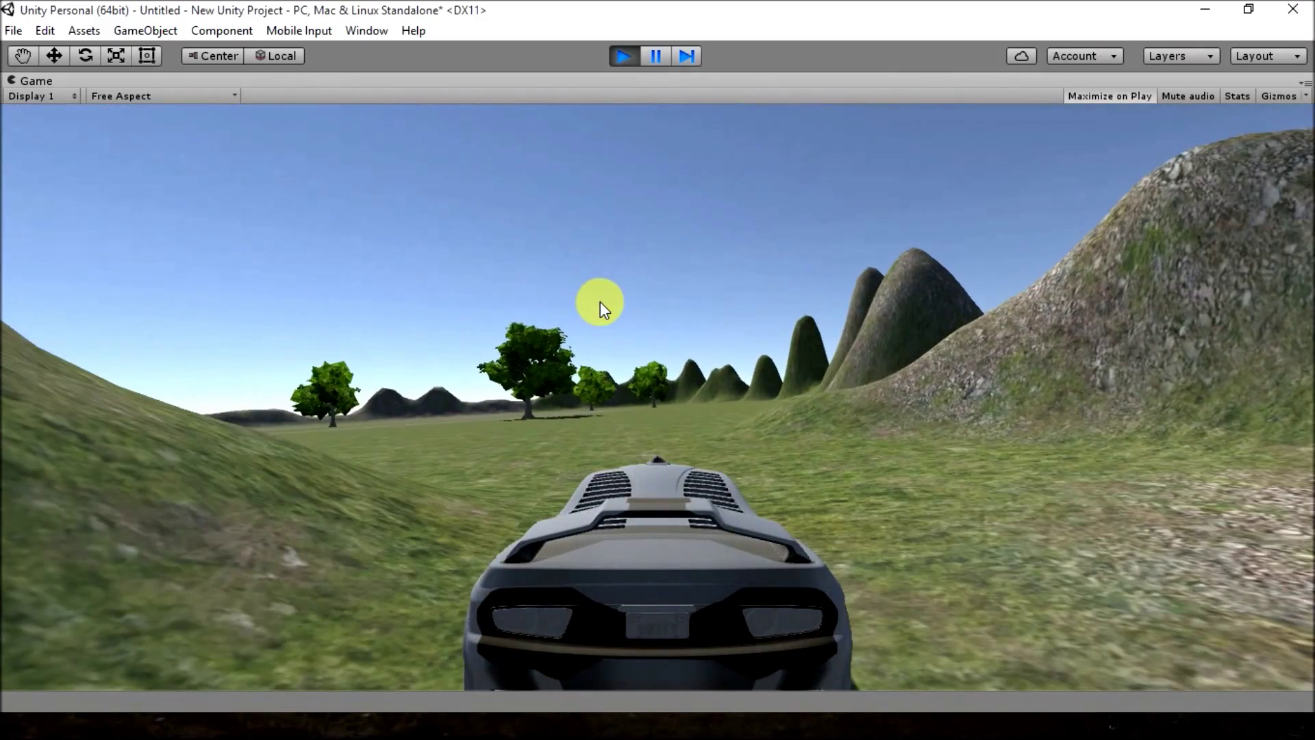
key("Up")
key("Left")
left_click(624, 57)
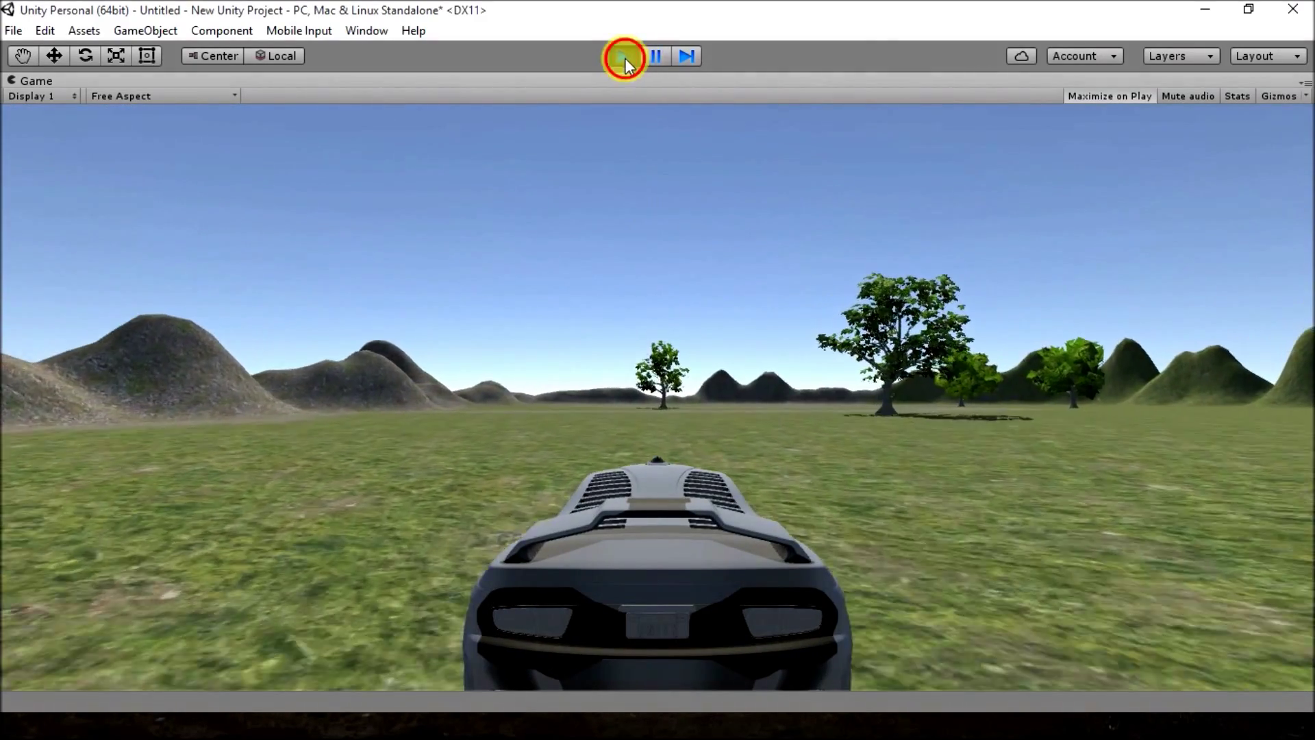